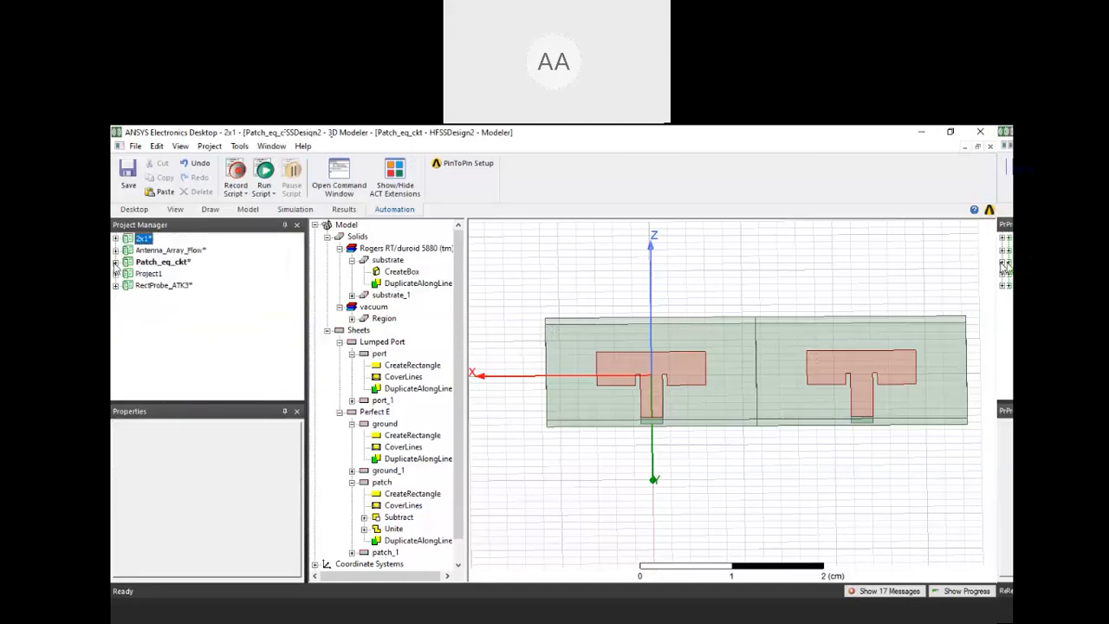
# Open the Single Patch design of the 2x1 project, followed by its Corporate 2x1 design
pyautogui.click(116, 238)
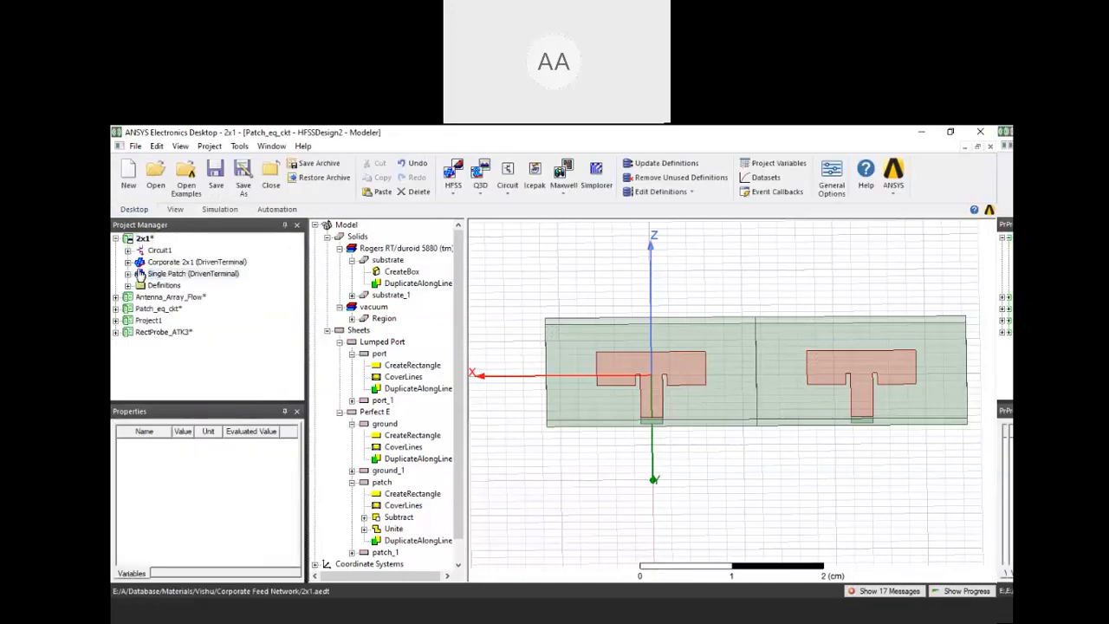
pyautogui.doubleClick(141, 274)
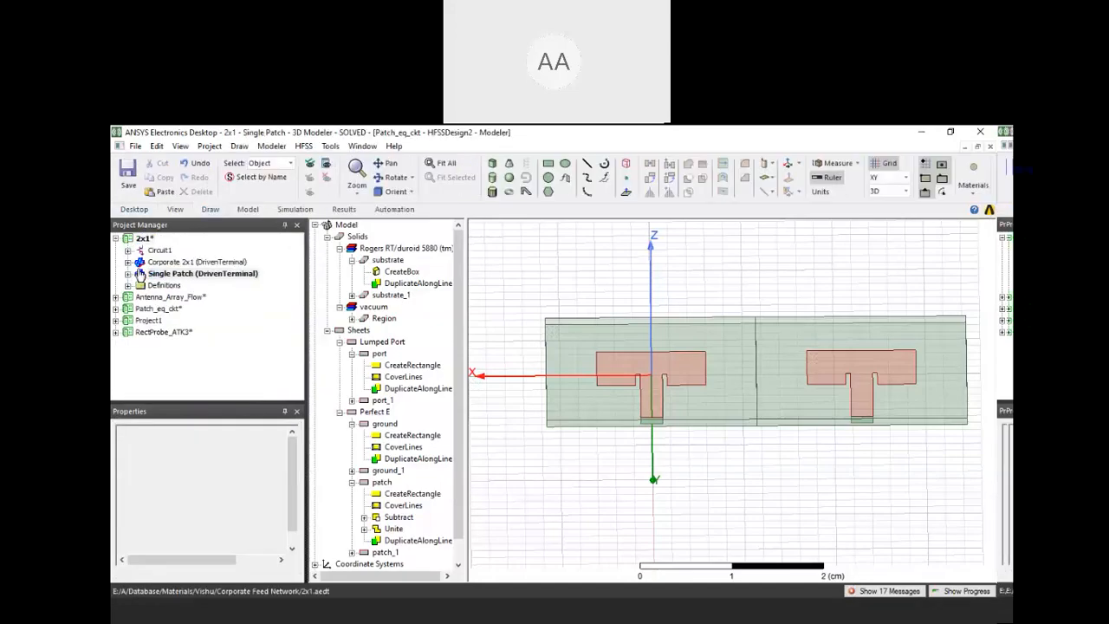
pyautogui.click(153, 275)
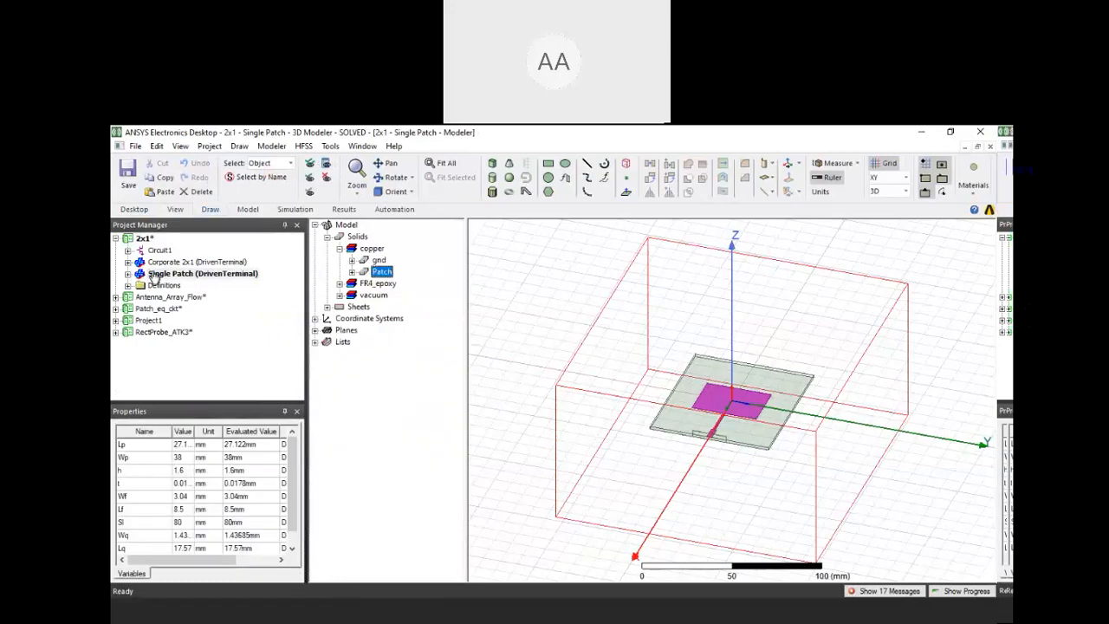
pyautogui.scroll(5, 775, 479)
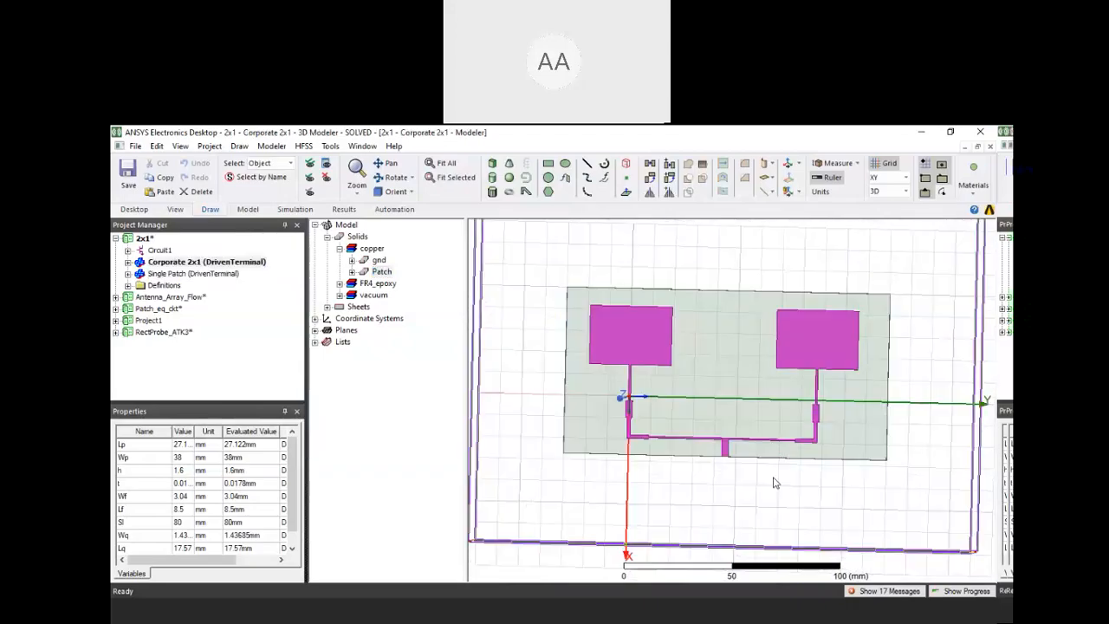
# Hide the RadiatingSurface box and select the Patch conductor to examine its corporate feed network from above
pyautogui.click(782, 510)
pyautogui.click(329, 179)
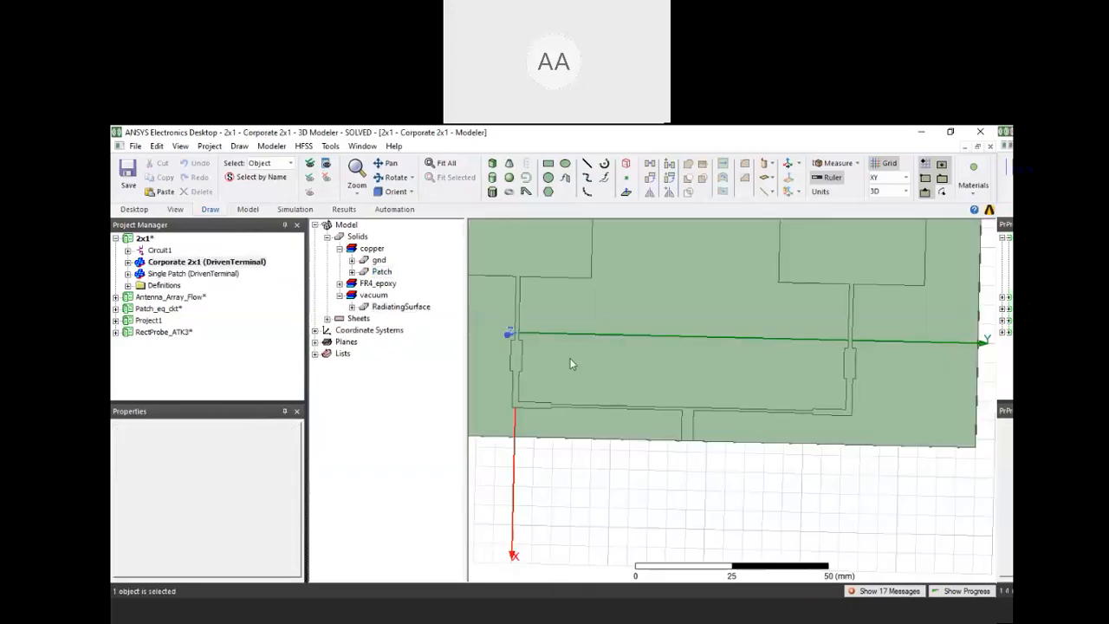
pyautogui.click(850, 365)
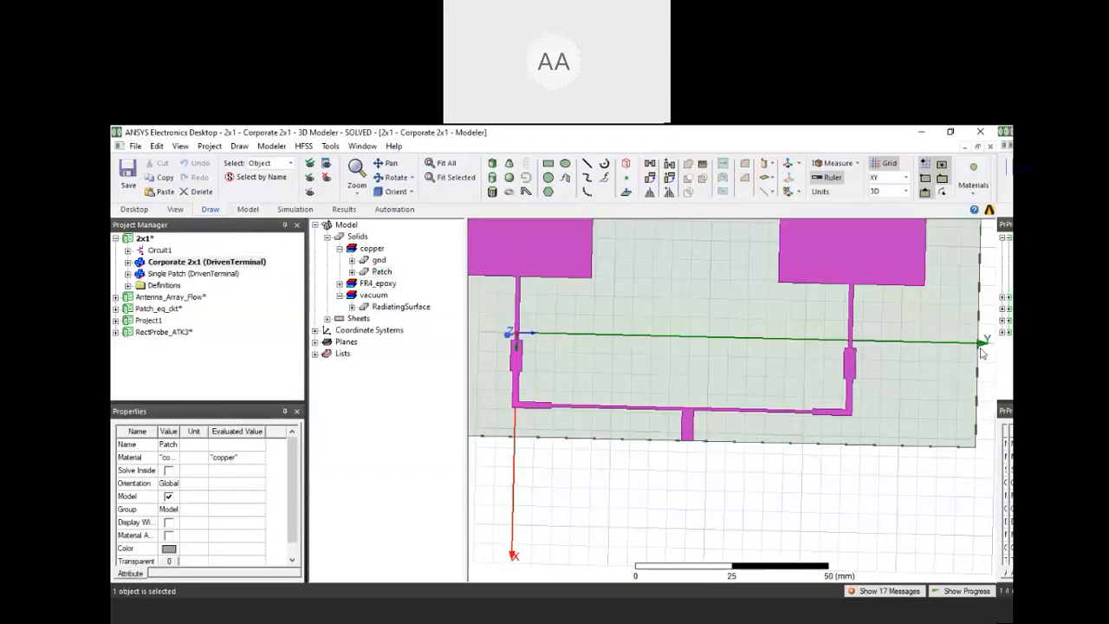
pyautogui.moveTo(982, 342); pyautogui.dragTo(985, 337, button='middle')
pyautogui.scroll(1, 985, 337)
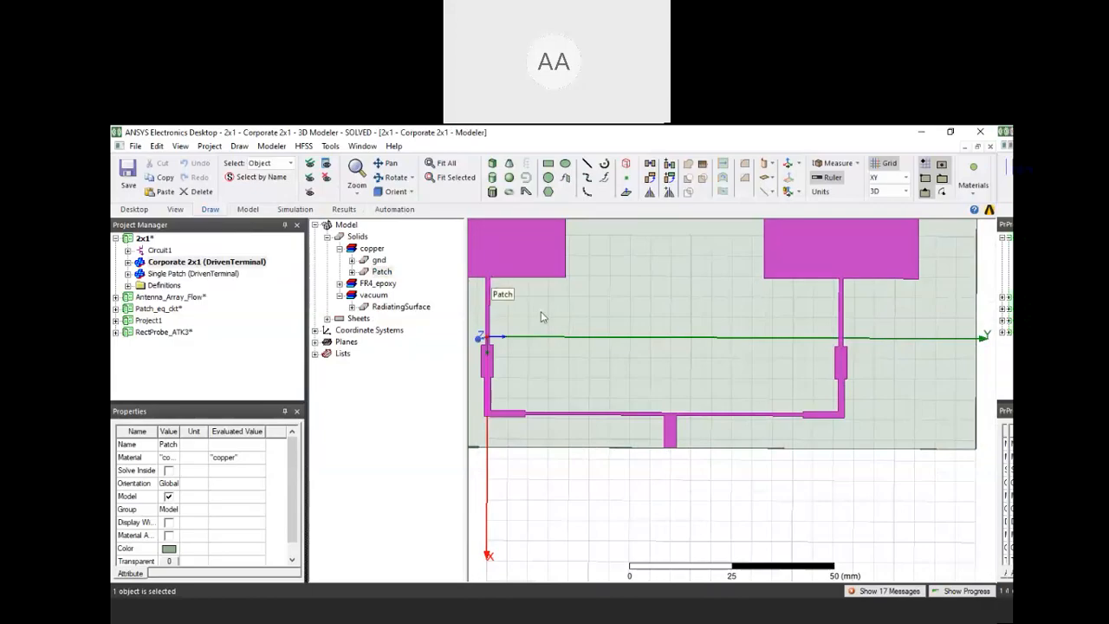
pyautogui.keyDown('shift'); pyautogui.moveTo(690, 396); pyautogui.dragTo(743, 407); pyautogui.keyUp('shift')
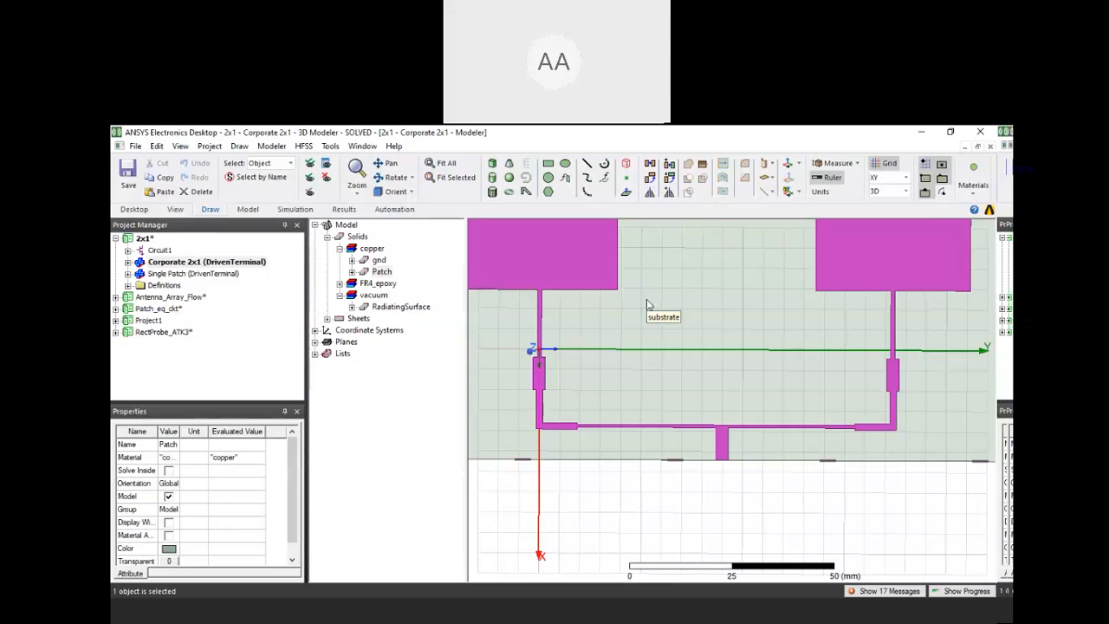
# Draw a non-model, four-point U-shaped polyline beside the second patch's feed line, about 8 mm wide and extending about 16 to 18 mm
pyautogui.click(588, 165)
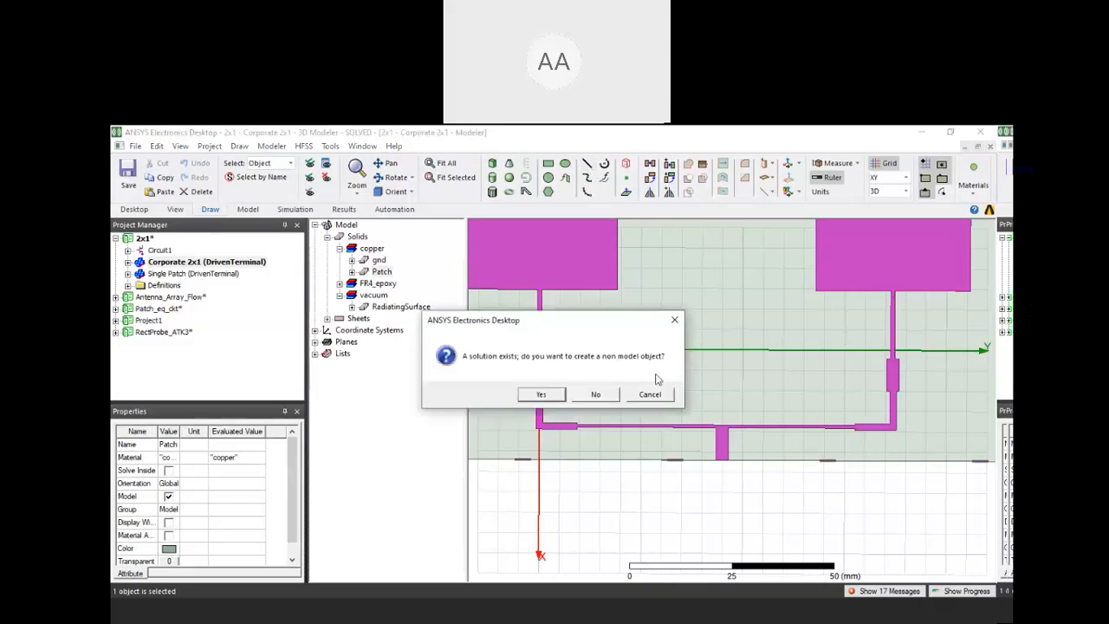
pyautogui.click(557, 395)
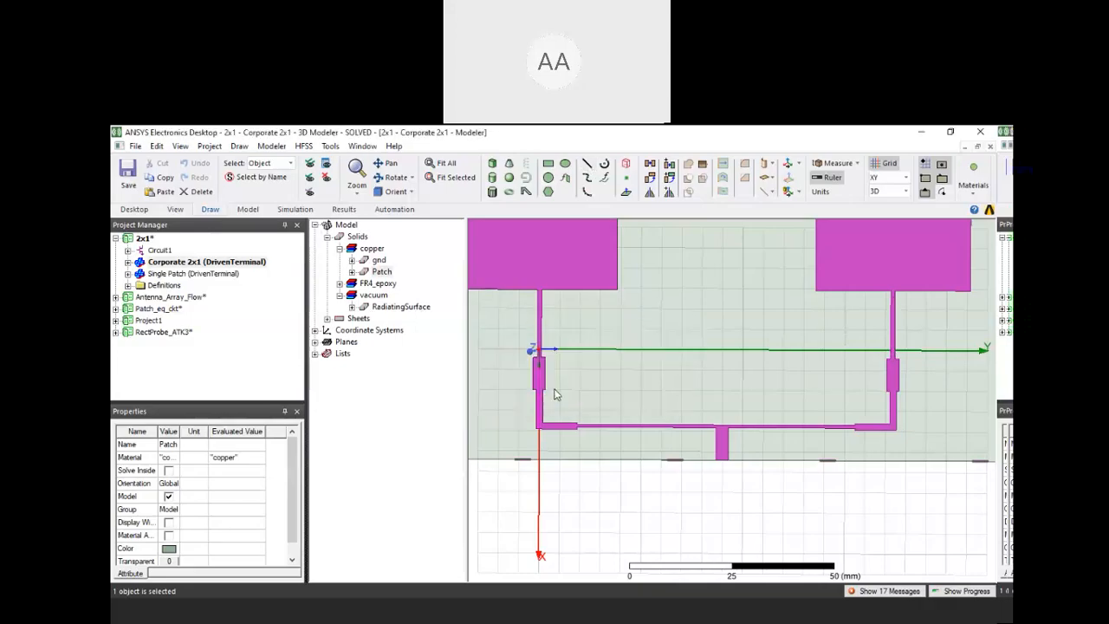
pyautogui.click(895, 358)
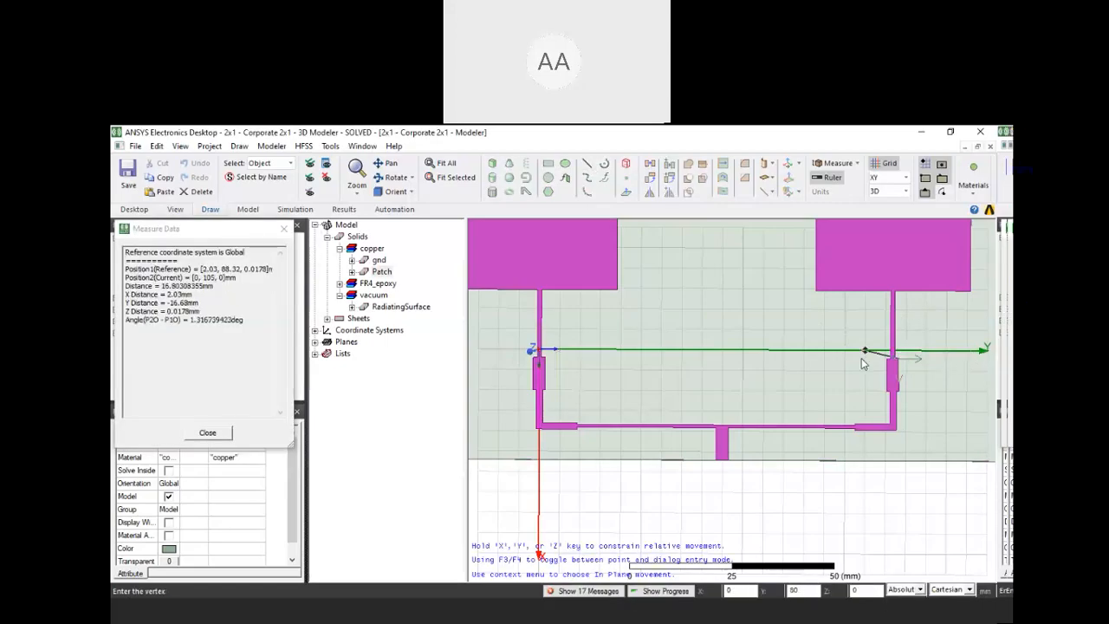
pyautogui.scroll(3, 831, 362)
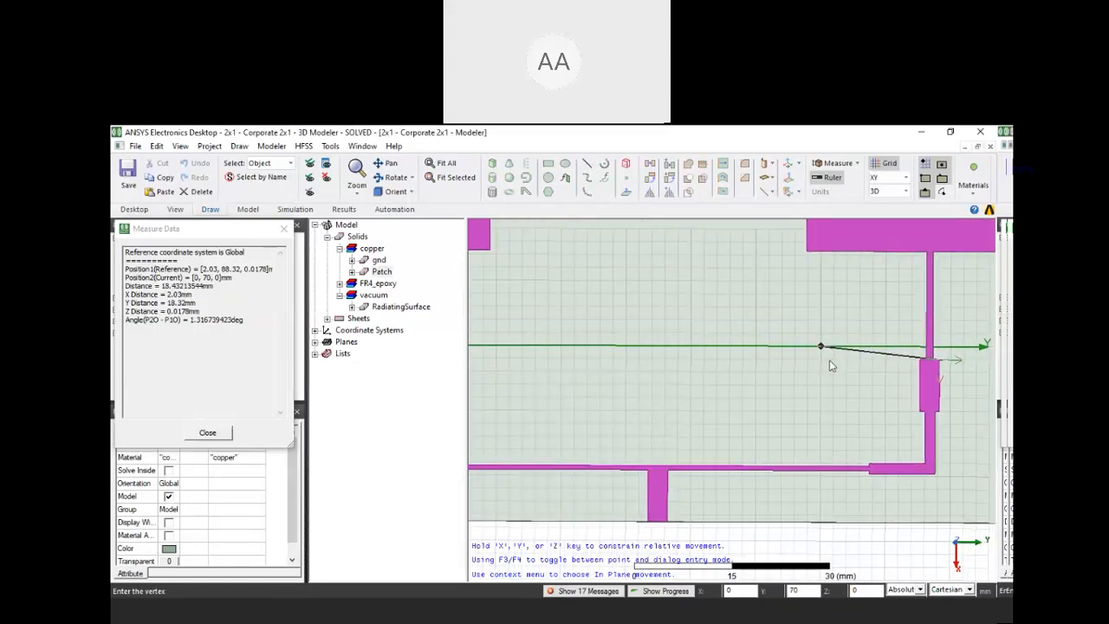
pyautogui.click(830, 360)
pyautogui.click(822, 309)
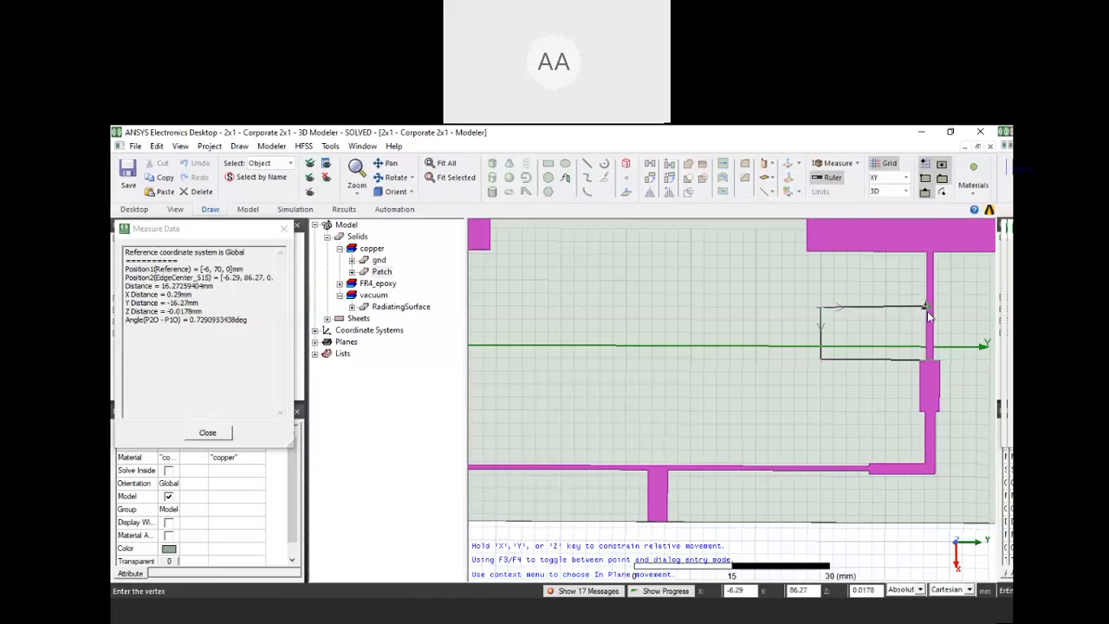
pyautogui.scroll(2, 928, 316)
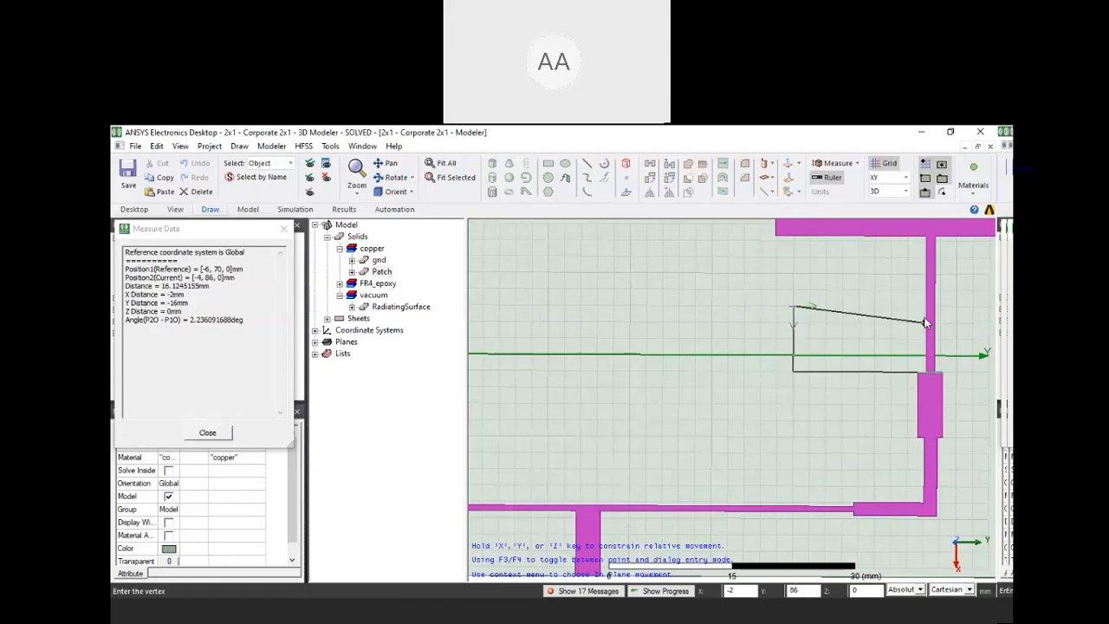
pyautogui.doubleClick(926, 308)
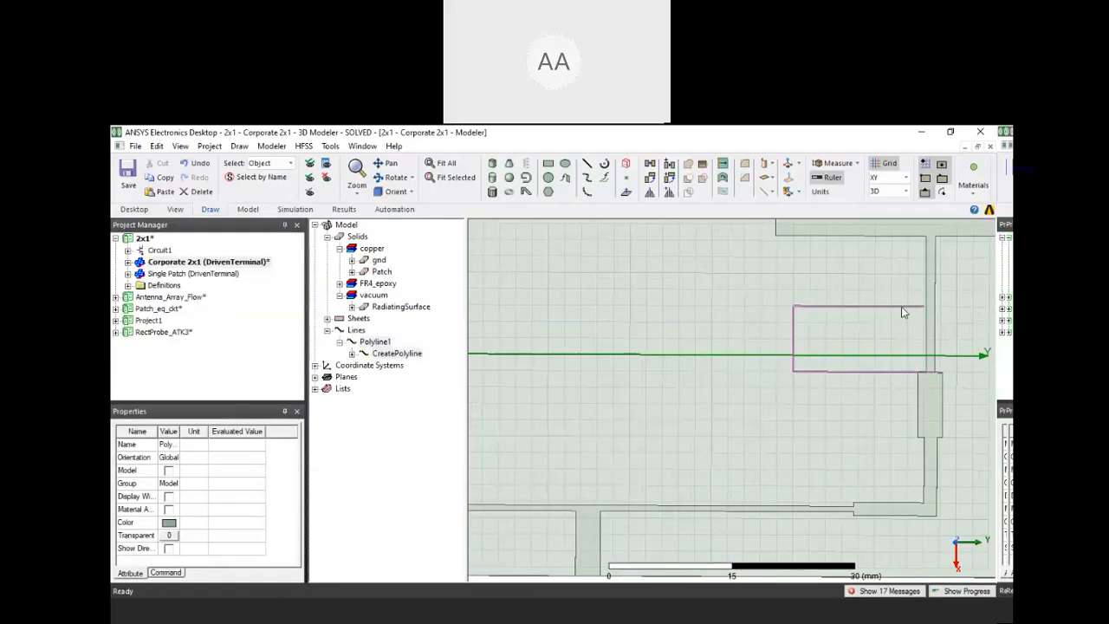
pyautogui.click(381, 352)
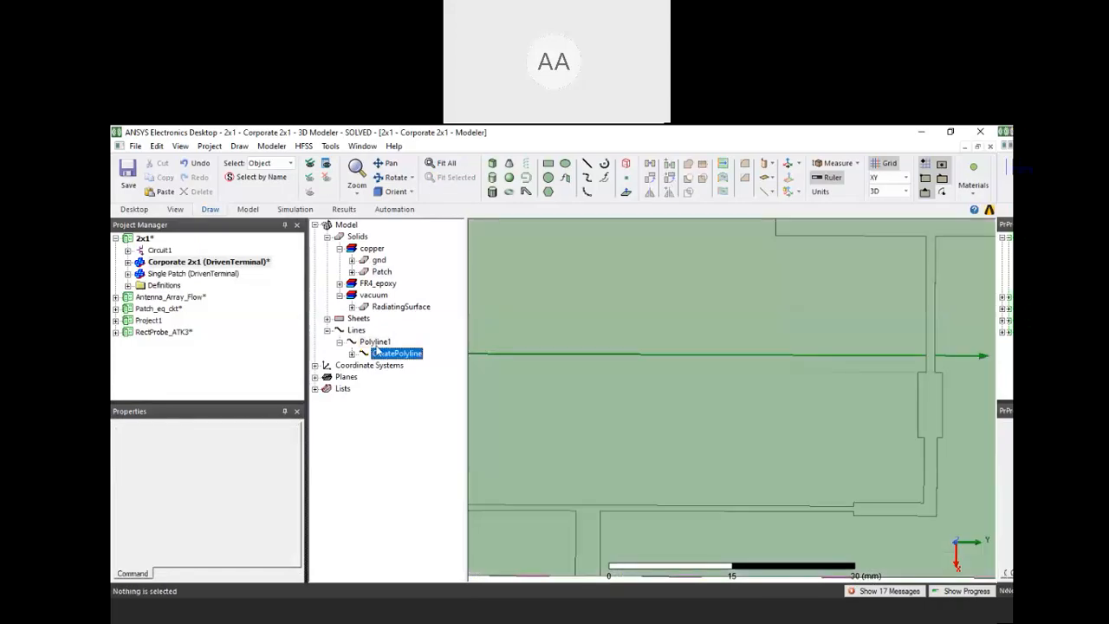
pyautogui.doubleClick(376, 344)
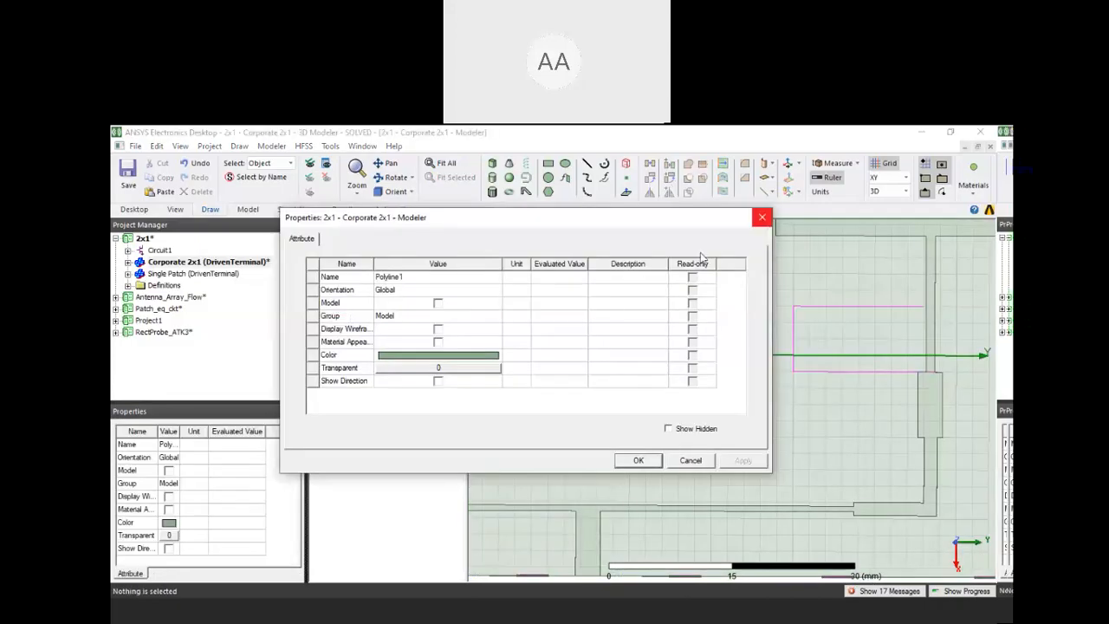
pyautogui.press('Escape')
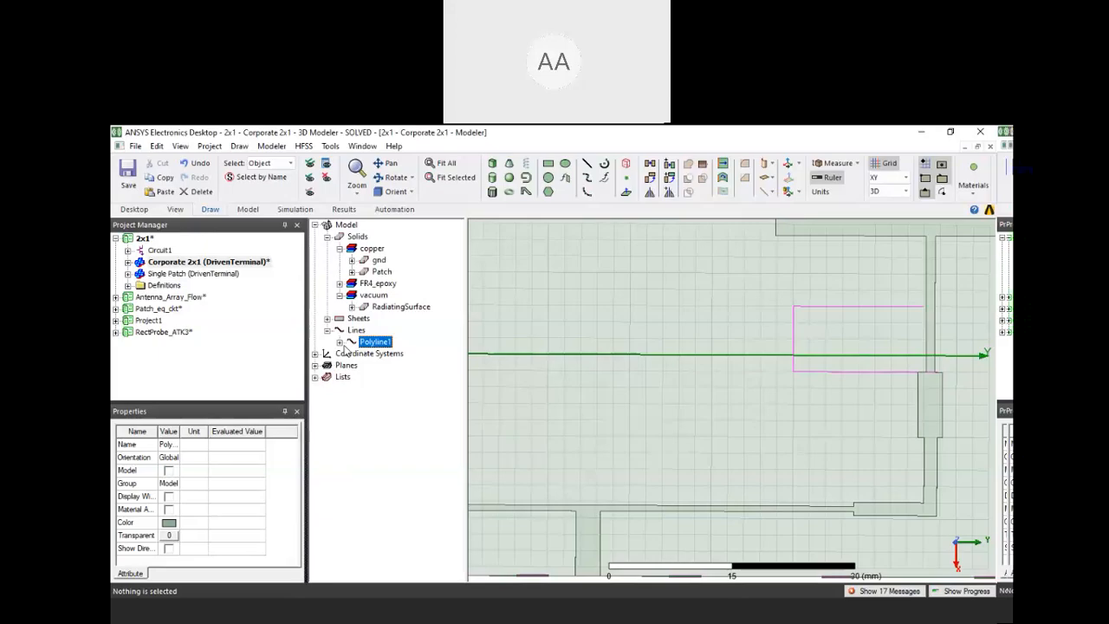
# Give the polyline a Rectangle cross section with a width of 1 mm
pyautogui.click(340, 343)
pyautogui.doubleClick(382, 353)
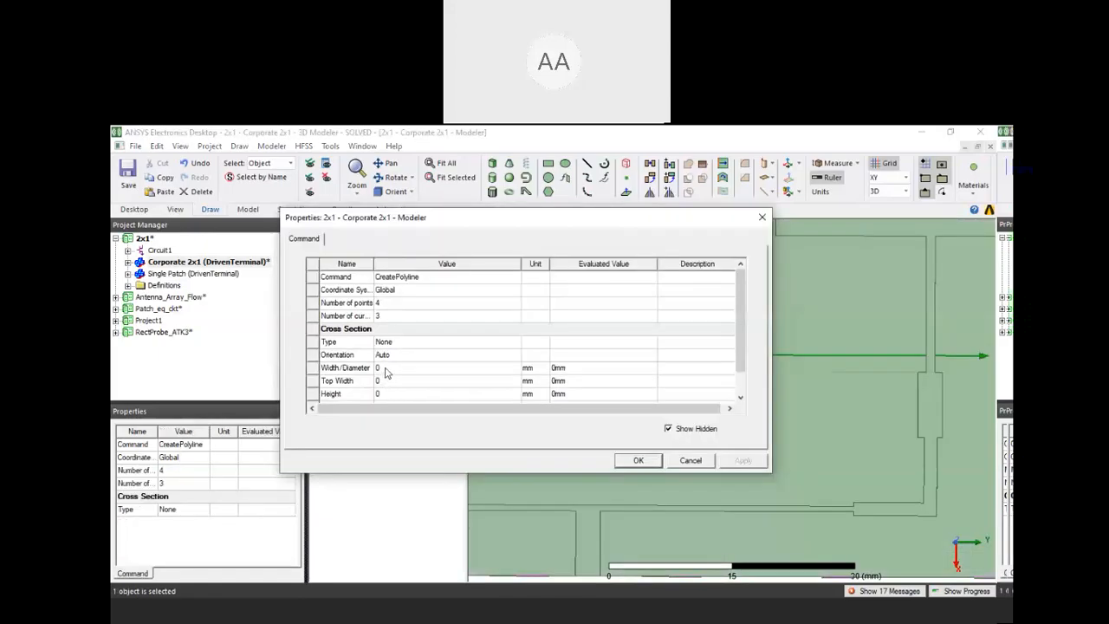
pyautogui.click(385, 368)
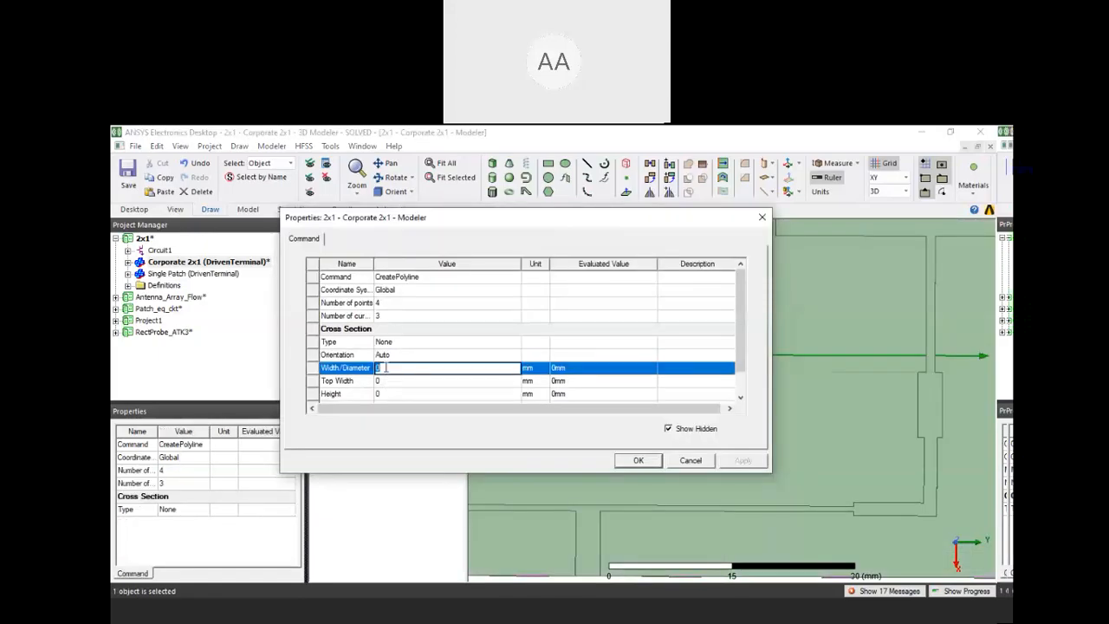
pyautogui.write('1mm')
pyautogui.click(437, 343)
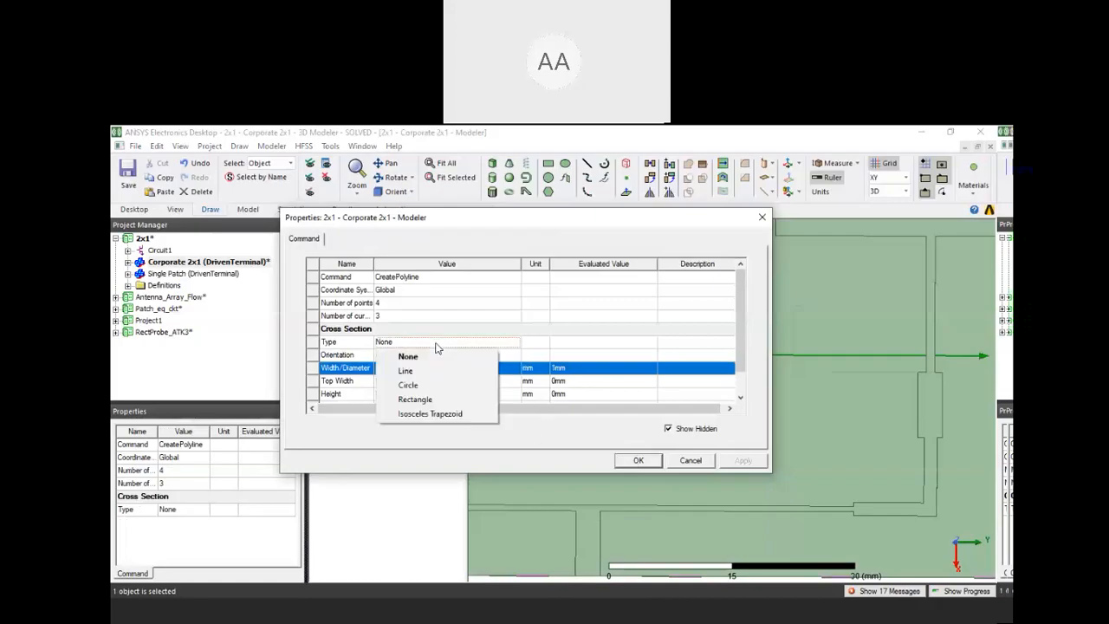
pyautogui.click(443, 403)
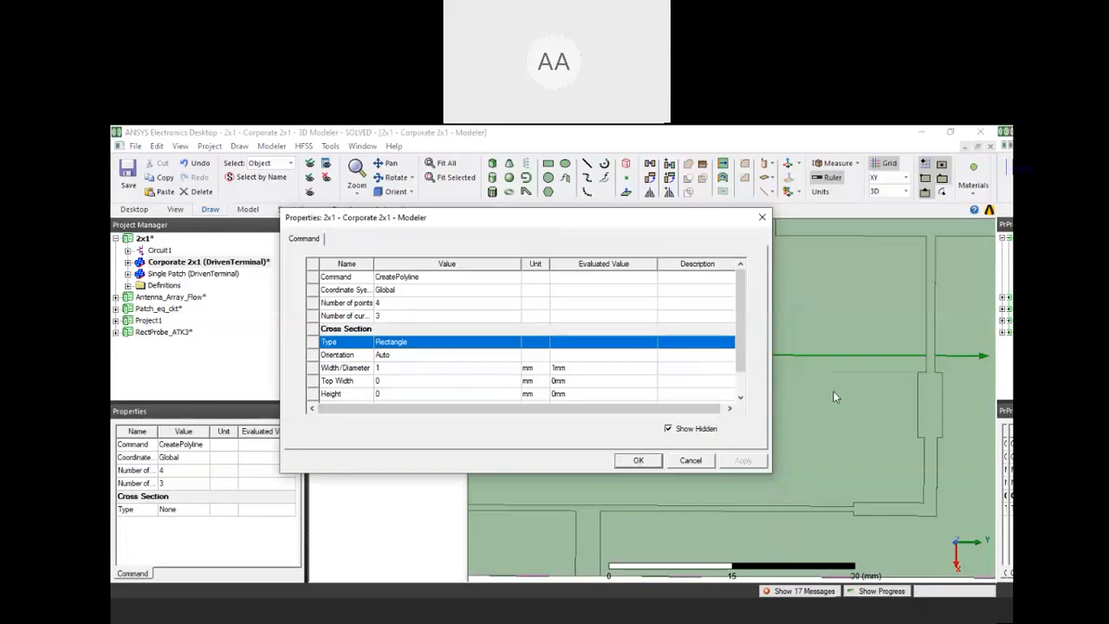
pyautogui.click(639, 460)
# Select the U-shaped polyline strip to show it beside the feed network, and switch to the Ansys presentation slides
pyautogui.scroll(-5, 874, 382)
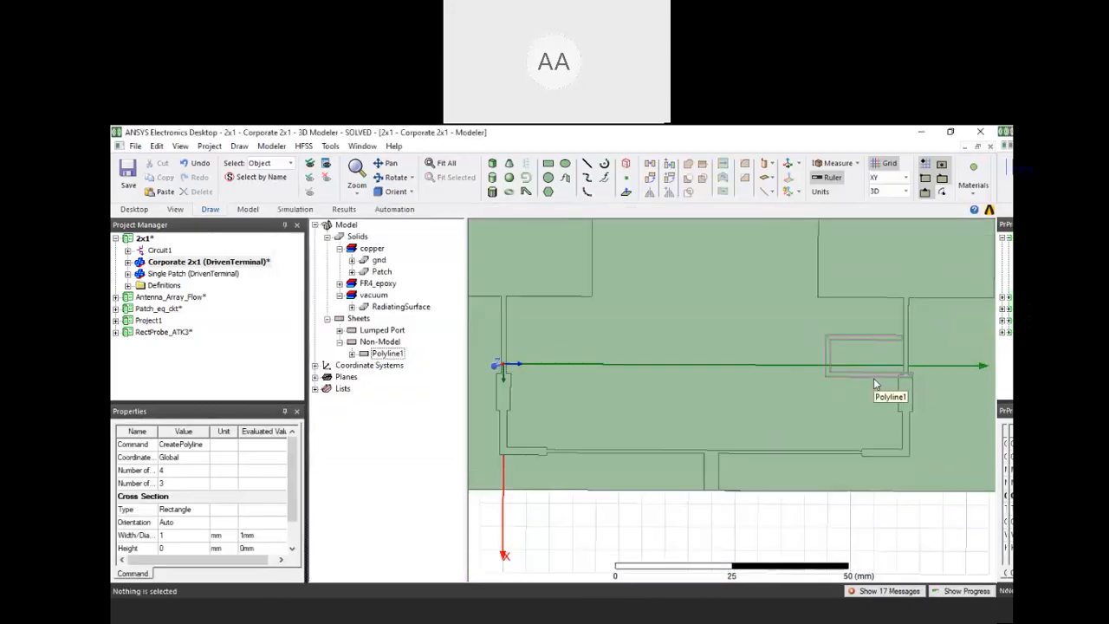
pyautogui.click(848, 375)
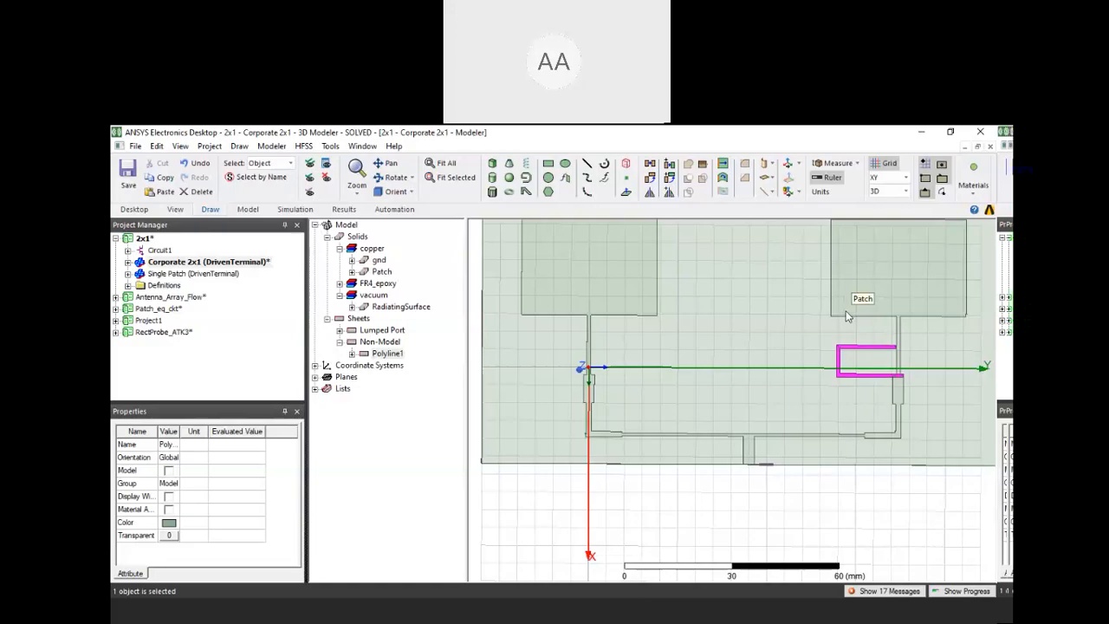
pyautogui.click(350, 570)
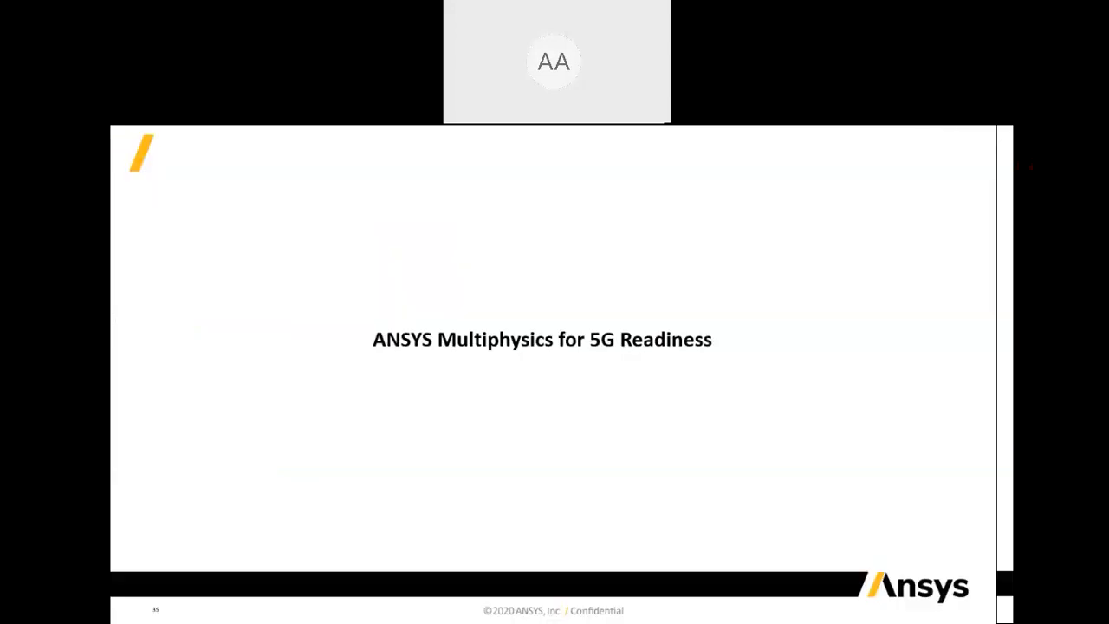
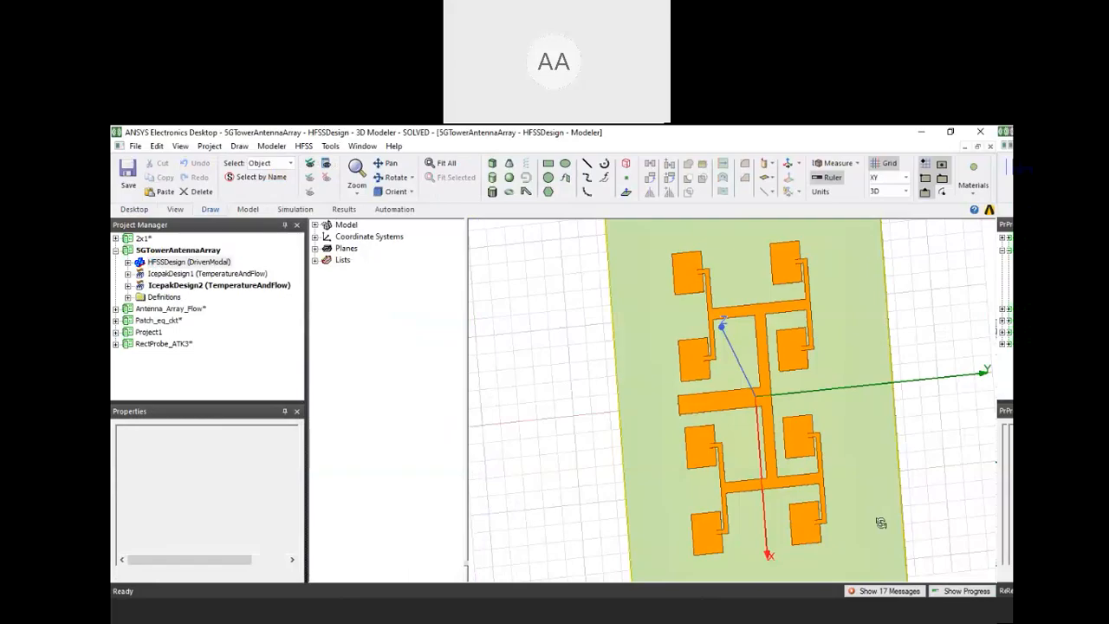
# Examine the eight-patch array of the 5GTowerAntennaArray HFSS design from above and at its central feed port
pyautogui.moveTo(881, 523); pyautogui.dragTo(843, 361)
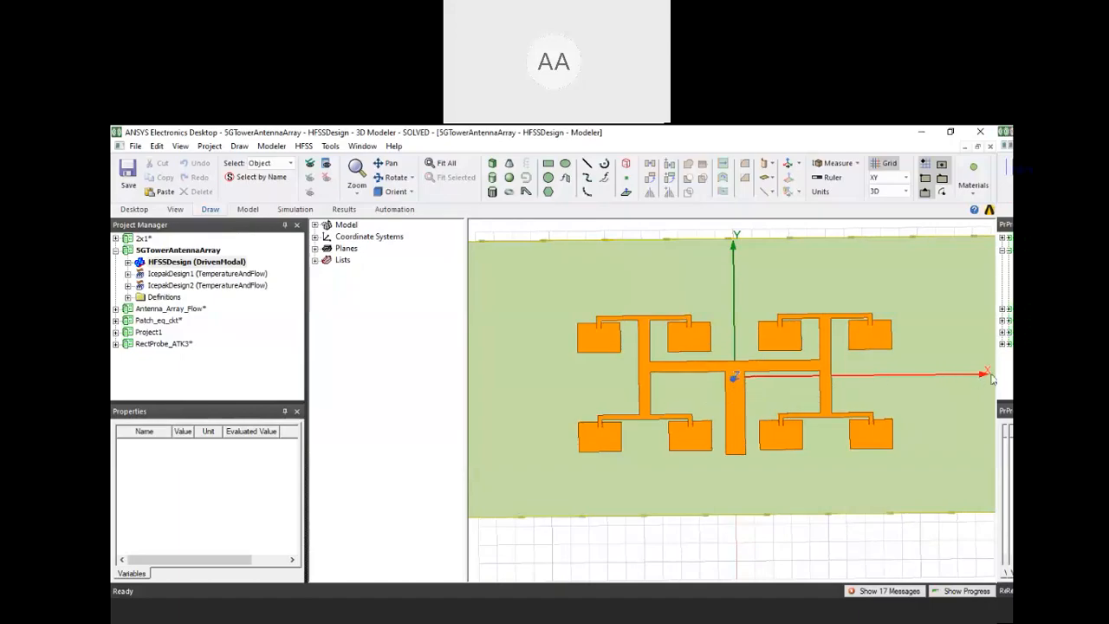
pyautogui.moveTo(990, 374); pyautogui.dragTo(993, 376, button='middle')
pyautogui.scroll(1, 993, 376)
pyautogui.moveTo(696, 477); pyautogui.dragTo(716, 414, button='middle')
pyautogui.scroll(2, 720, 435)
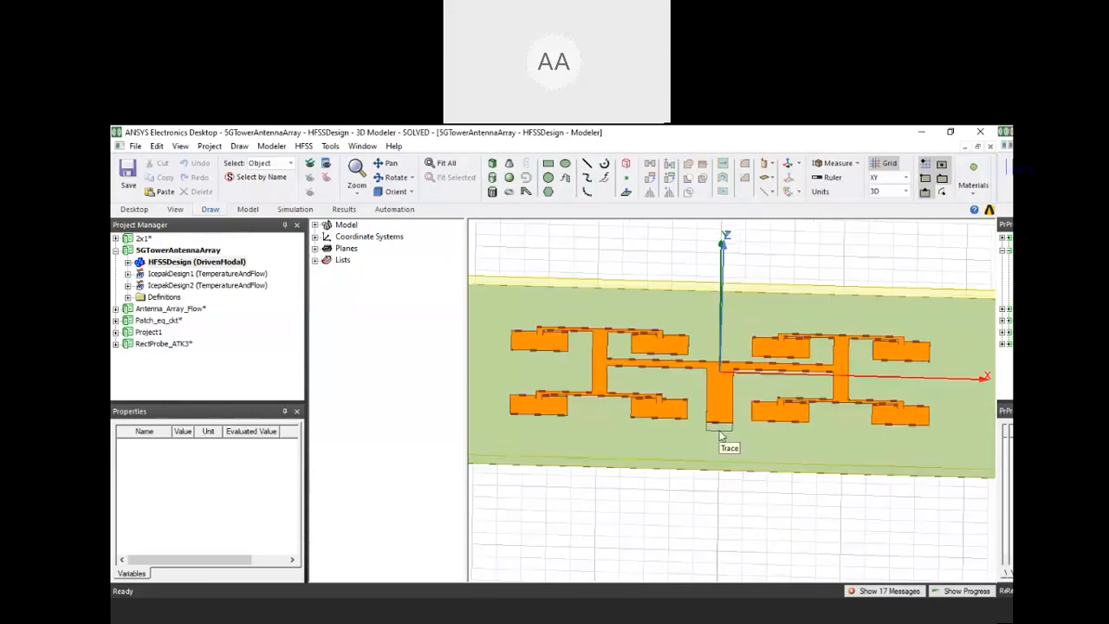
pyautogui.scroll(4, 720, 436)
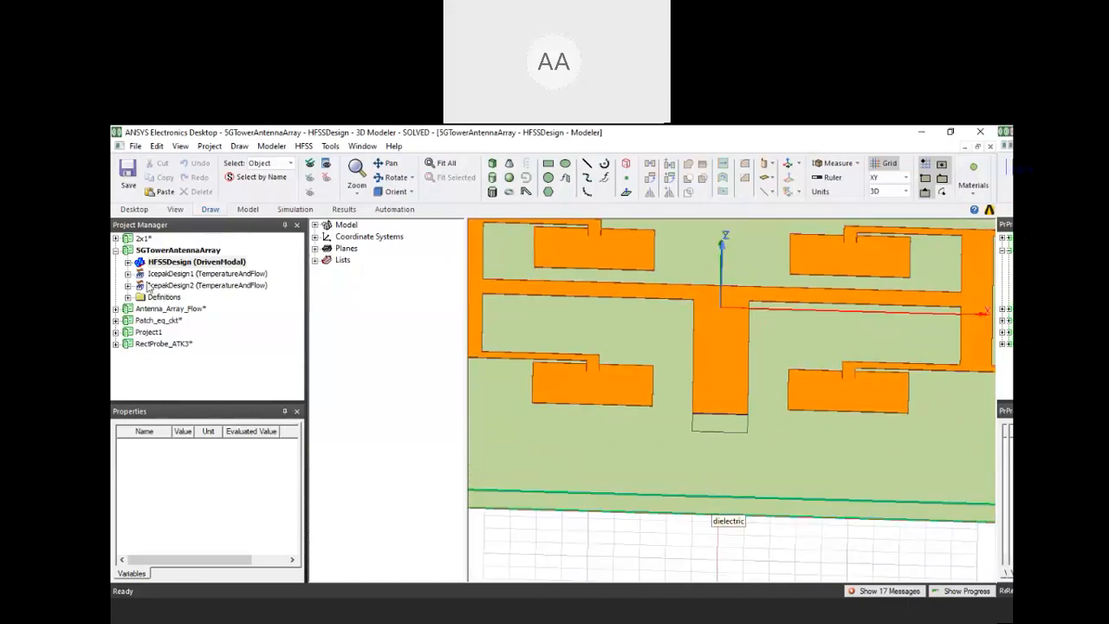
# Review the power magnitude and available units of the HFSSDesign port source, and close the post-process sources without changes
pyautogui.click(128, 262)
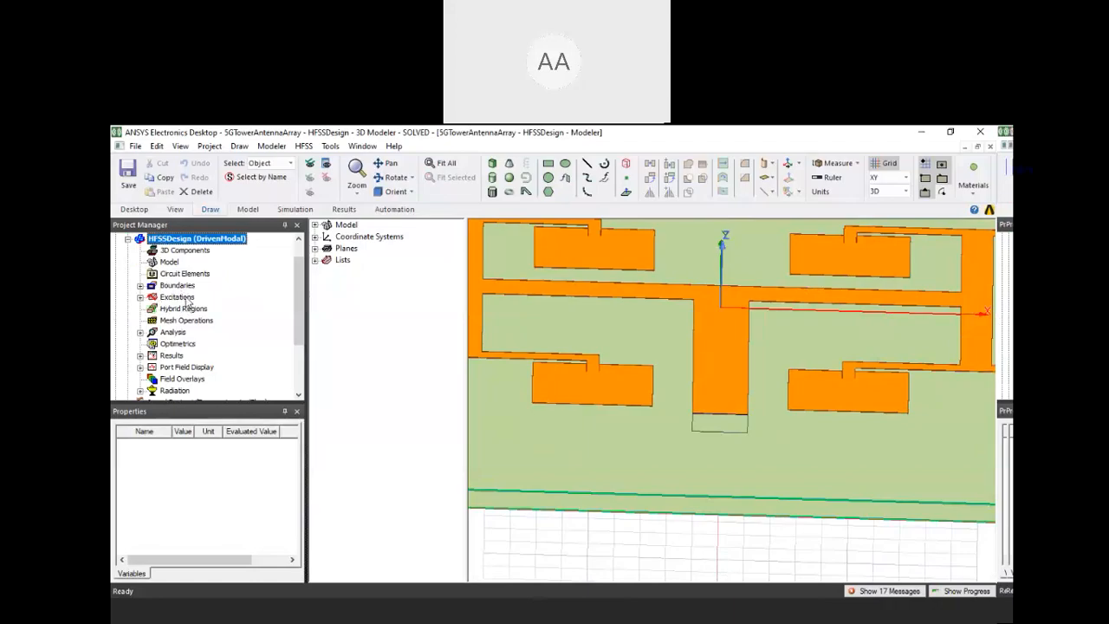
pyautogui.click(178, 297)
pyautogui.rightClick(185, 299)
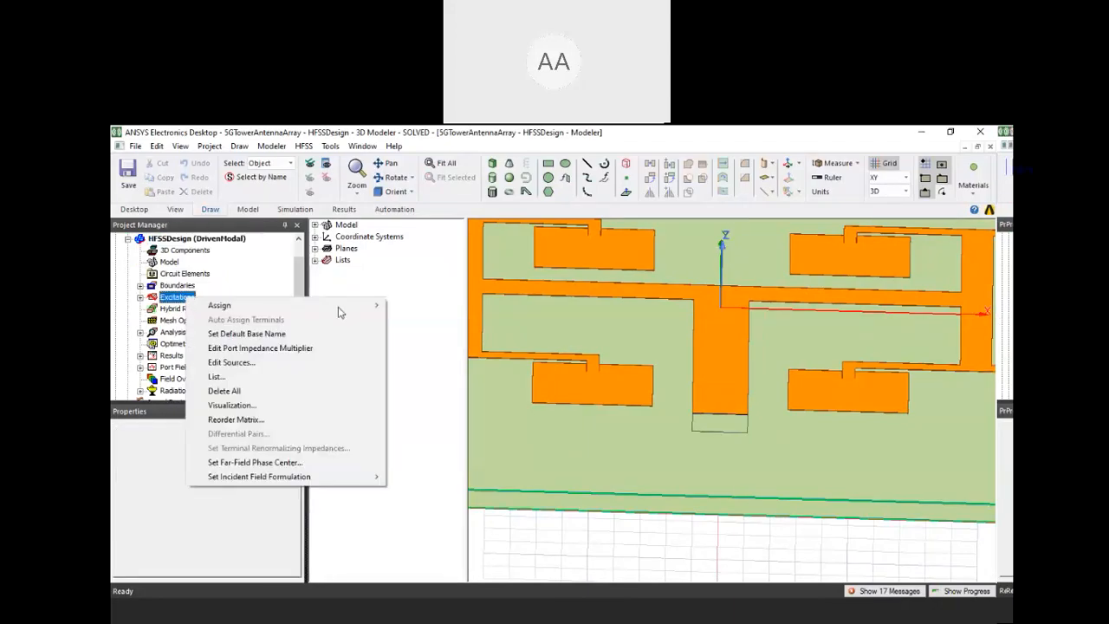
pyautogui.click(281, 367)
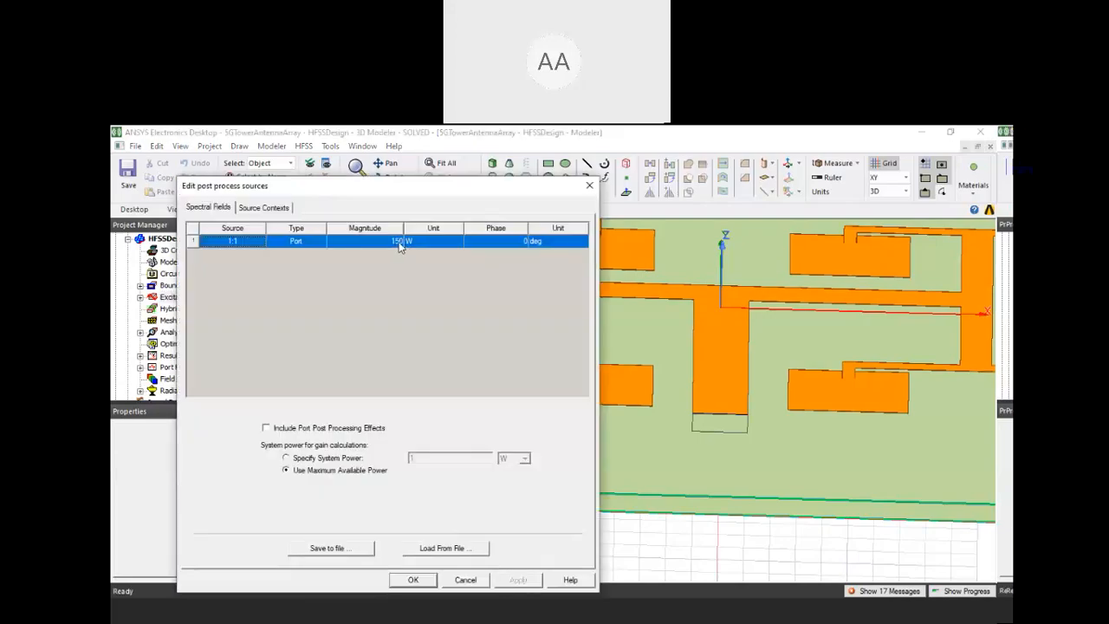
pyautogui.click(414, 242)
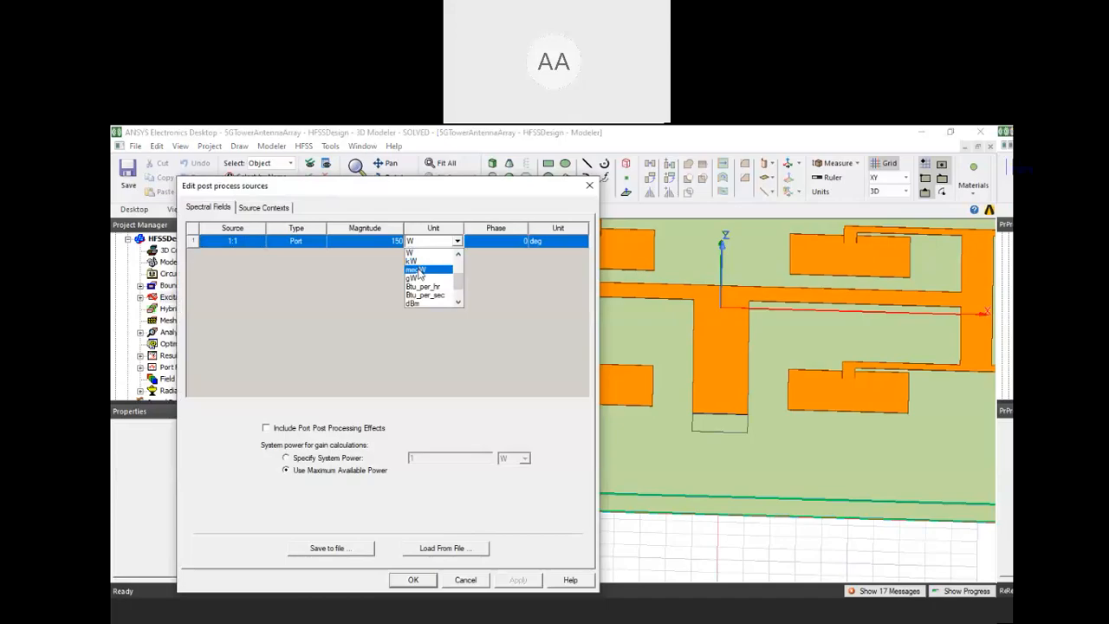
pyautogui.scroll(2, 421, 282)
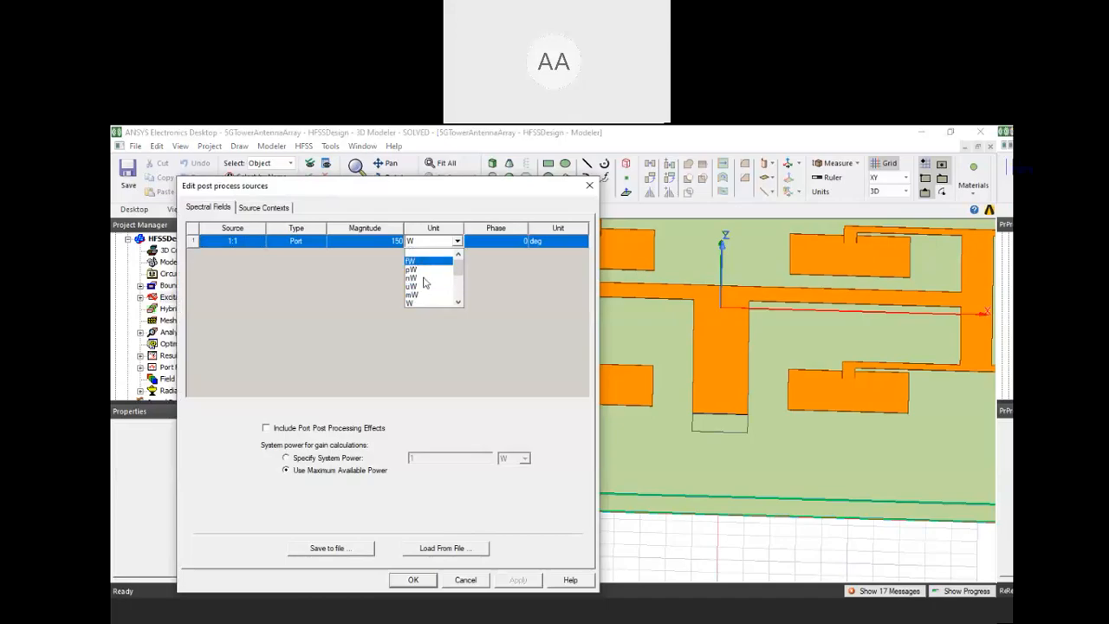
pyautogui.click(378, 245)
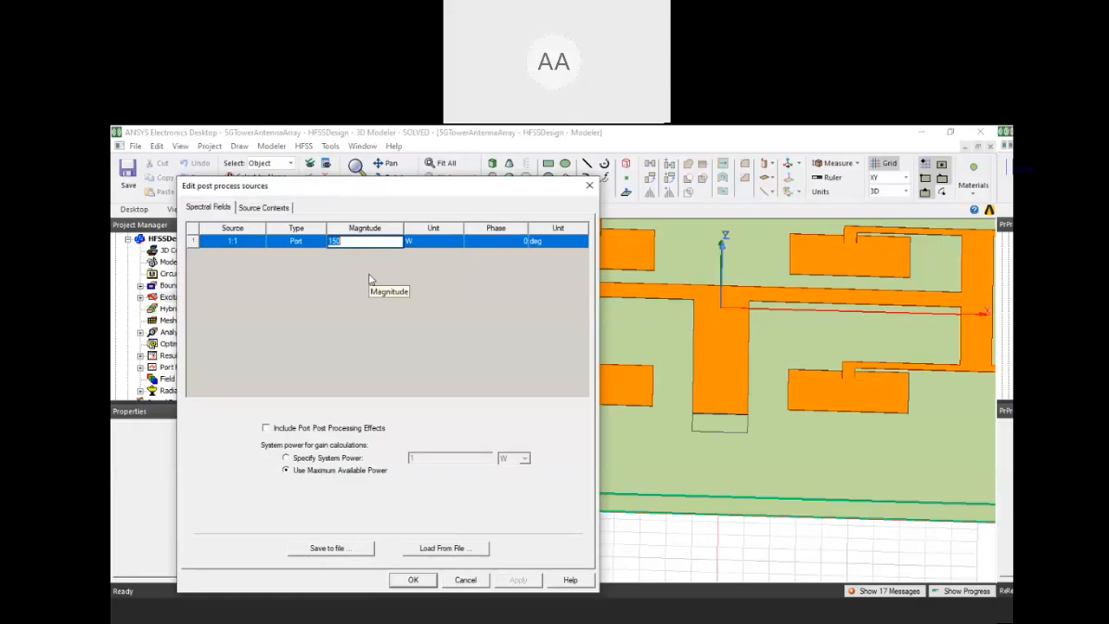
pyautogui.click(375, 300)
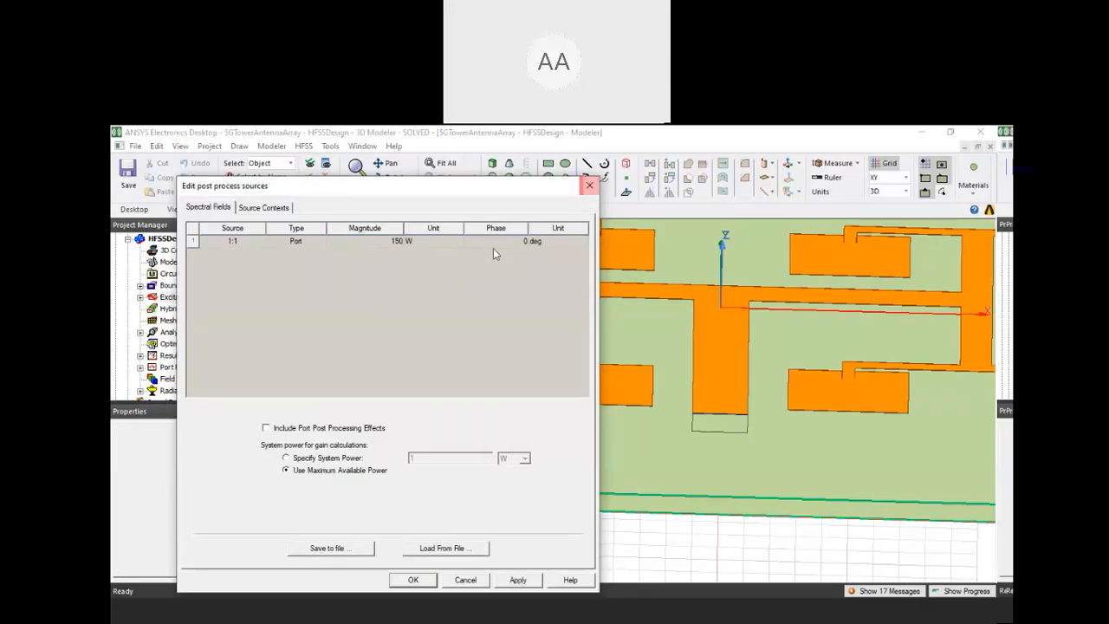
pyautogui.click(589, 187)
# Inspect the array's feed network and display S Parameter Plot 1 from the HFSSDesign results
pyautogui.scroll(-3, 753, 375)
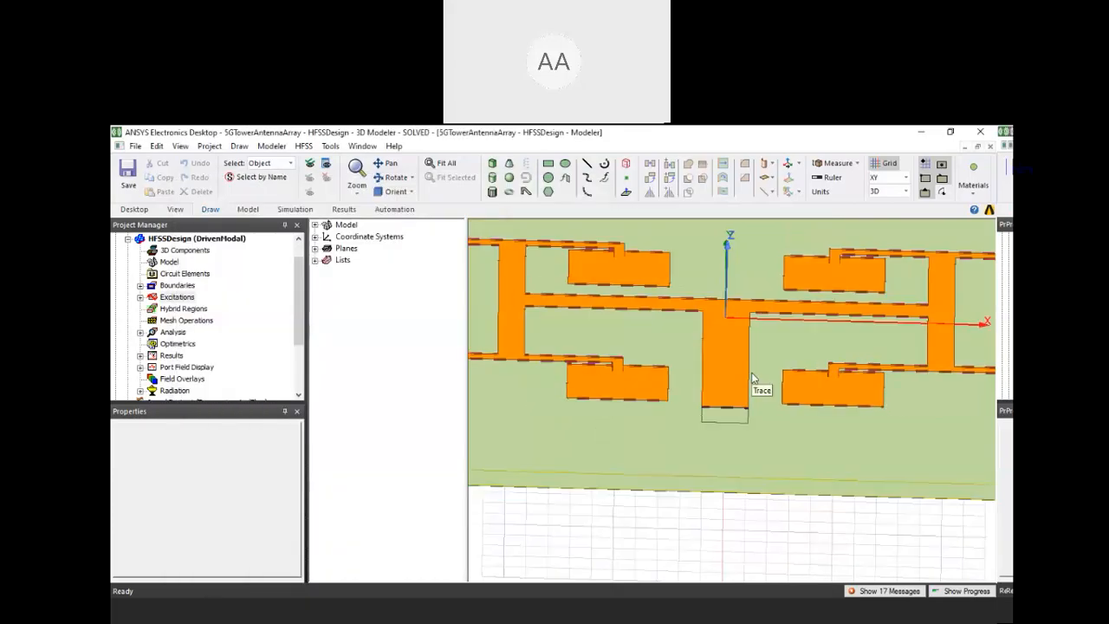
pyautogui.moveTo(760, 377); pyautogui.dragTo(751, 394, button='middle')
pyautogui.moveTo(983, 342); pyautogui.dragTo(983, 329, button='middle')
pyautogui.moveTo(763, 381); pyautogui.dragTo(777, 409, button='middle')
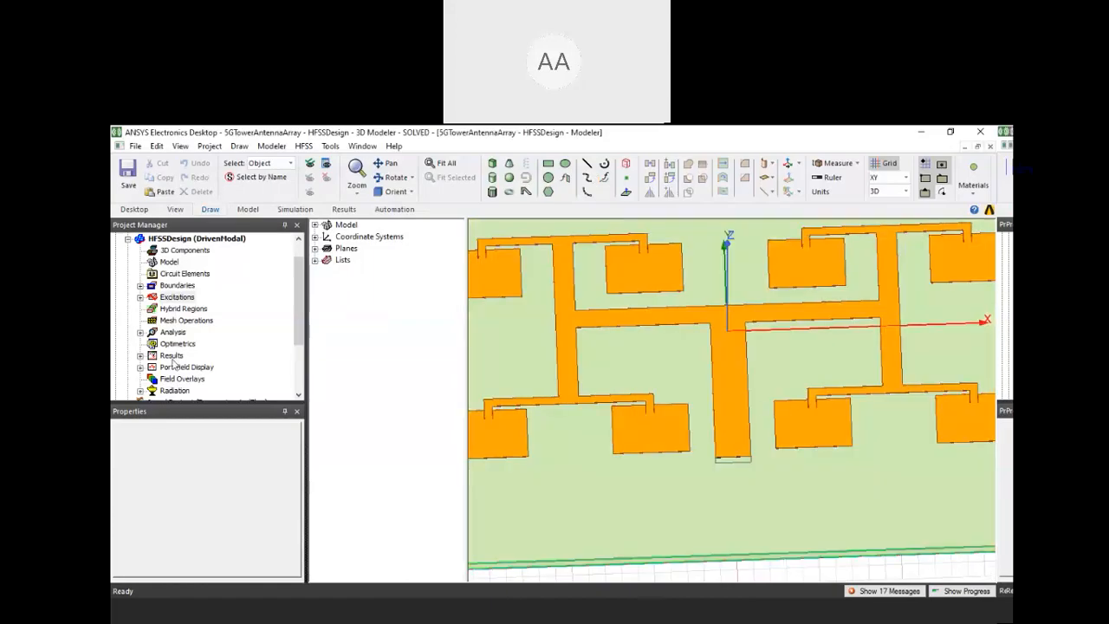
pyautogui.click(141, 356)
pyautogui.scroll(-1, 170, 359)
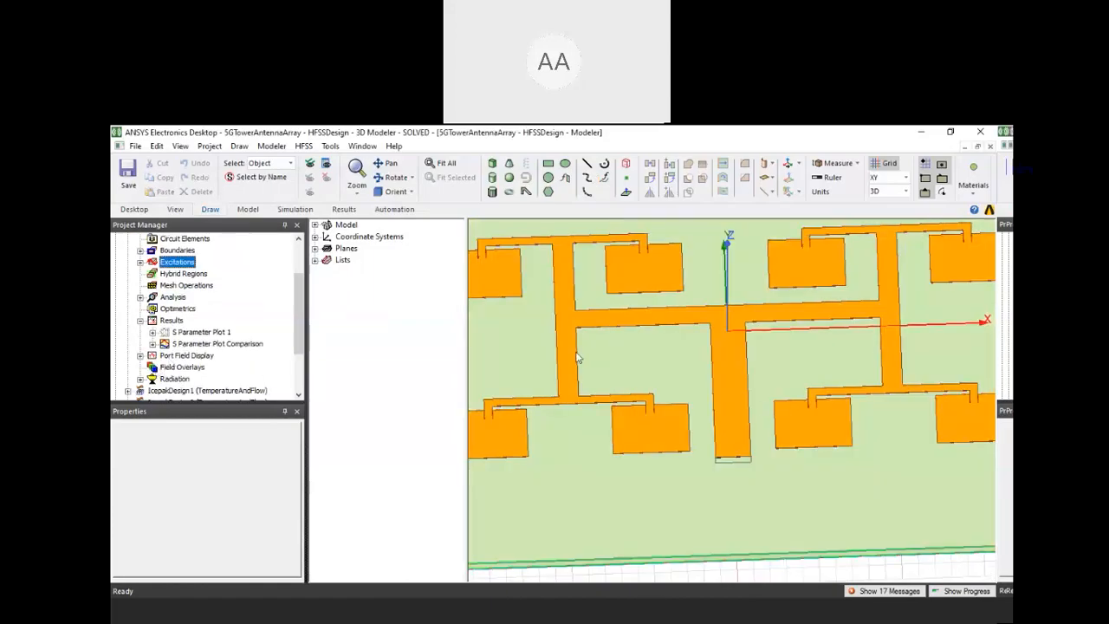
pyautogui.moveTo(899, 345); pyautogui.dragTo(897, 352, button='middle')
pyautogui.scroll(-1, 896, 351)
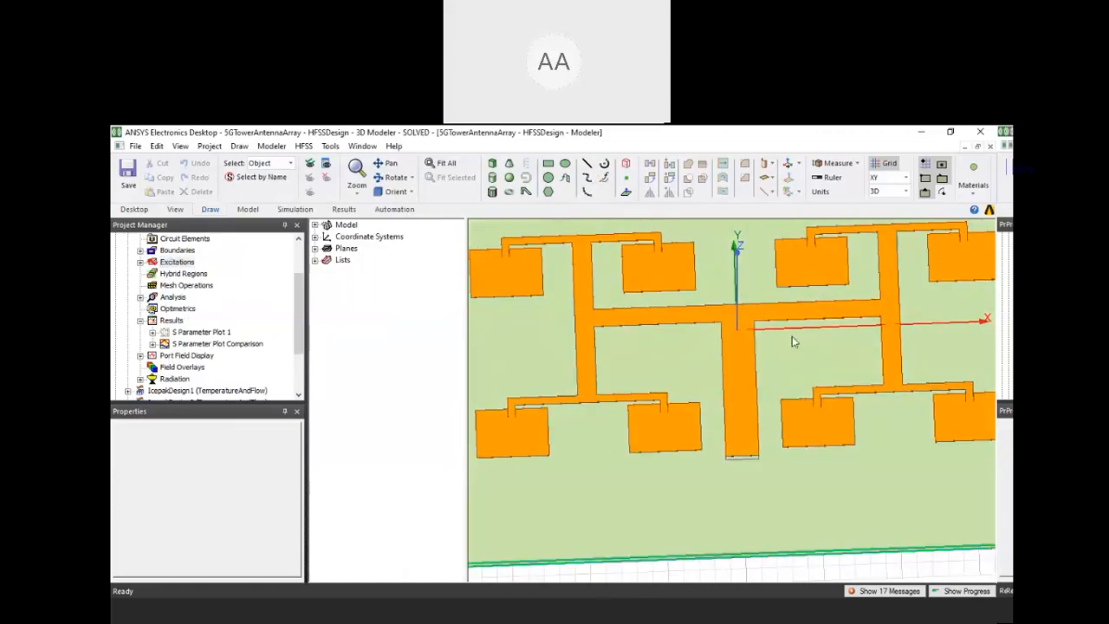
pyautogui.scroll(2, 769, 338)
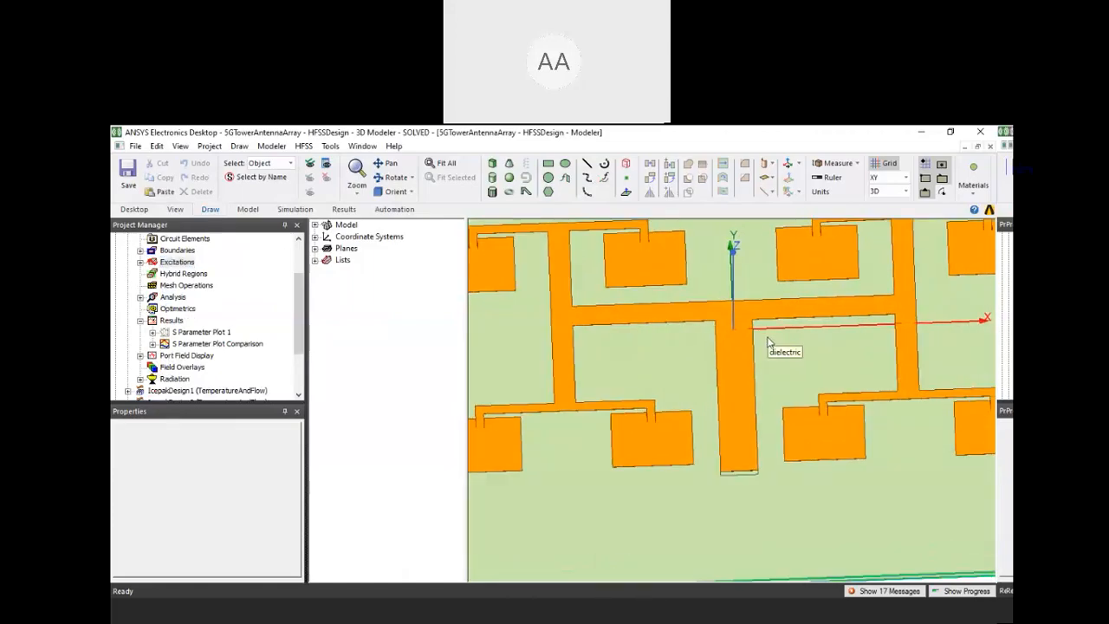
pyautogui.click(165, 335)
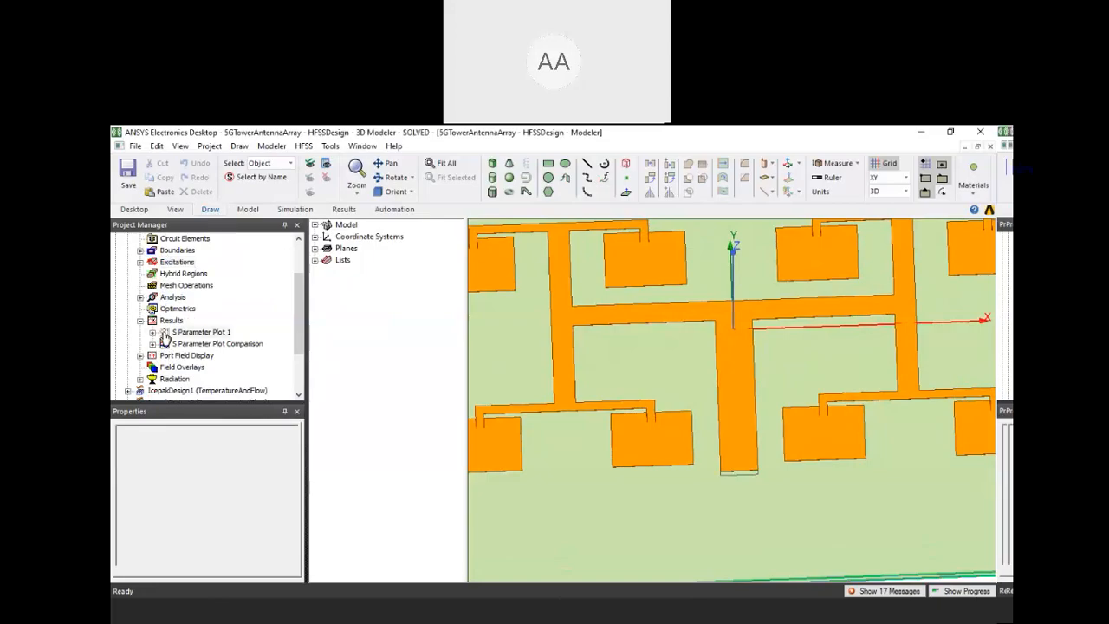
pyautogui.doubleClick(165, 335)
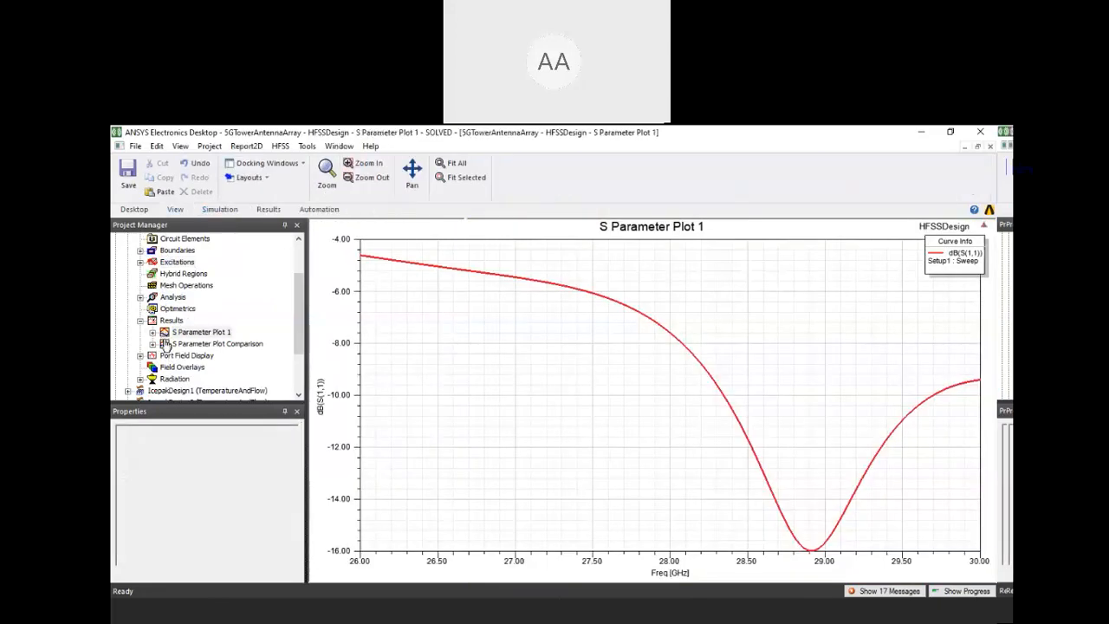
# Display the S Parameter Plot Comparison report and highlight its No Thermal Feedback curve
pyautogui.doubleClick(164, 344)
pyautogui.click(602, 414)
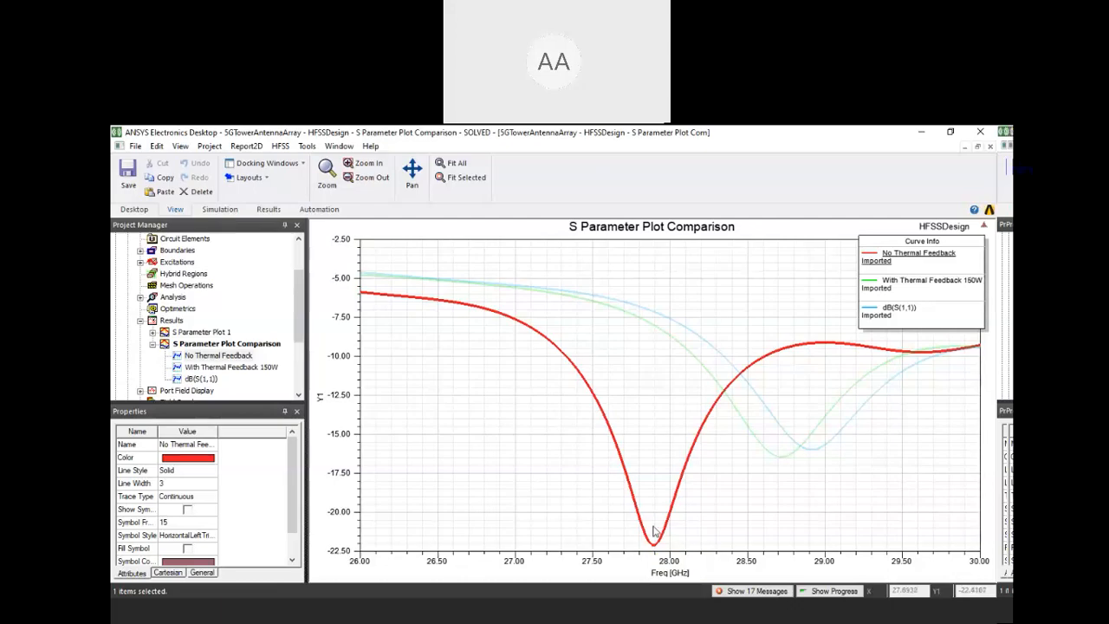
pyautogui.scroll(-1, 300, 344)
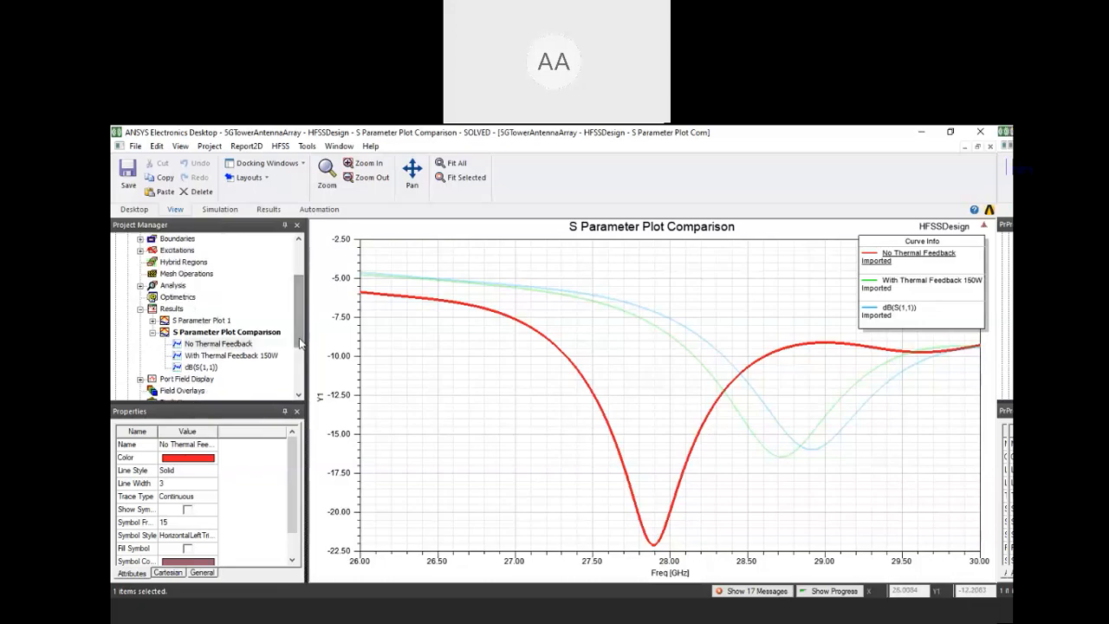
# Return to the HFSSDesign 3D model and list the 5G_Antenna solids under copper and Rogers RT/duroid 5880
pyautogui.moveTo(300, 344); pyautogui.dragTo(301, 288)
pyautogui.click(144, 267)
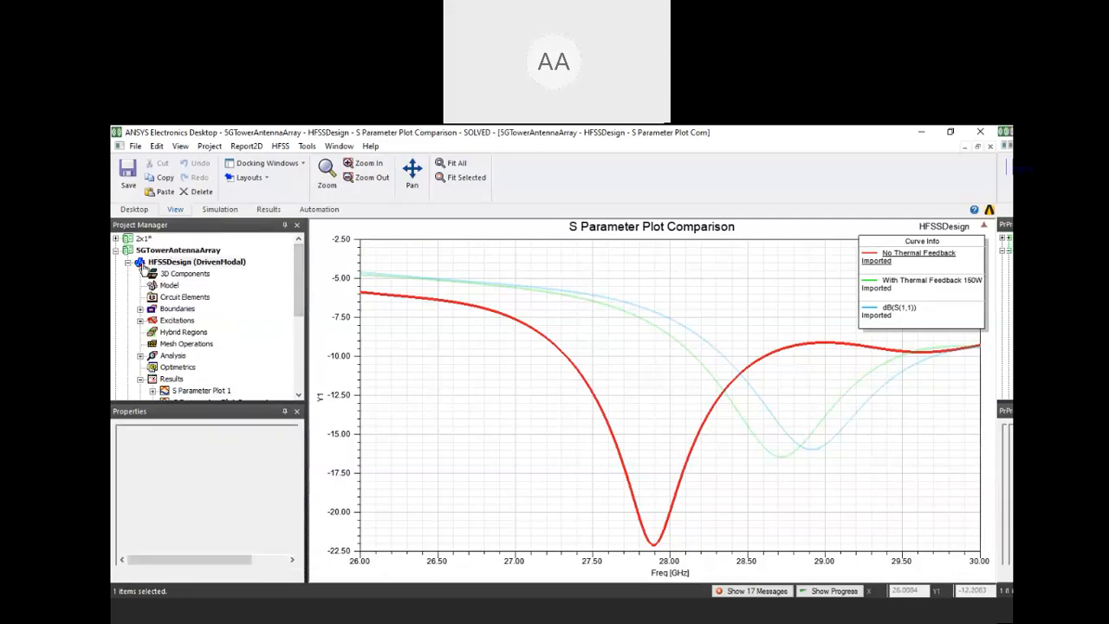
pyautogui.doubleClick(144, 267)
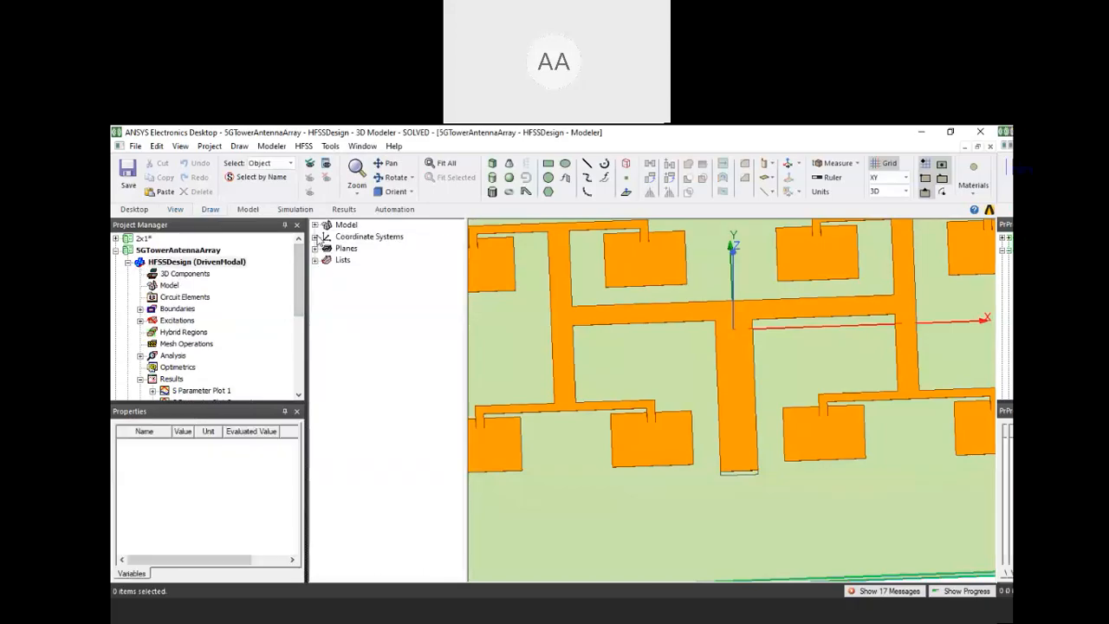
pyautogui.click(315, 225)
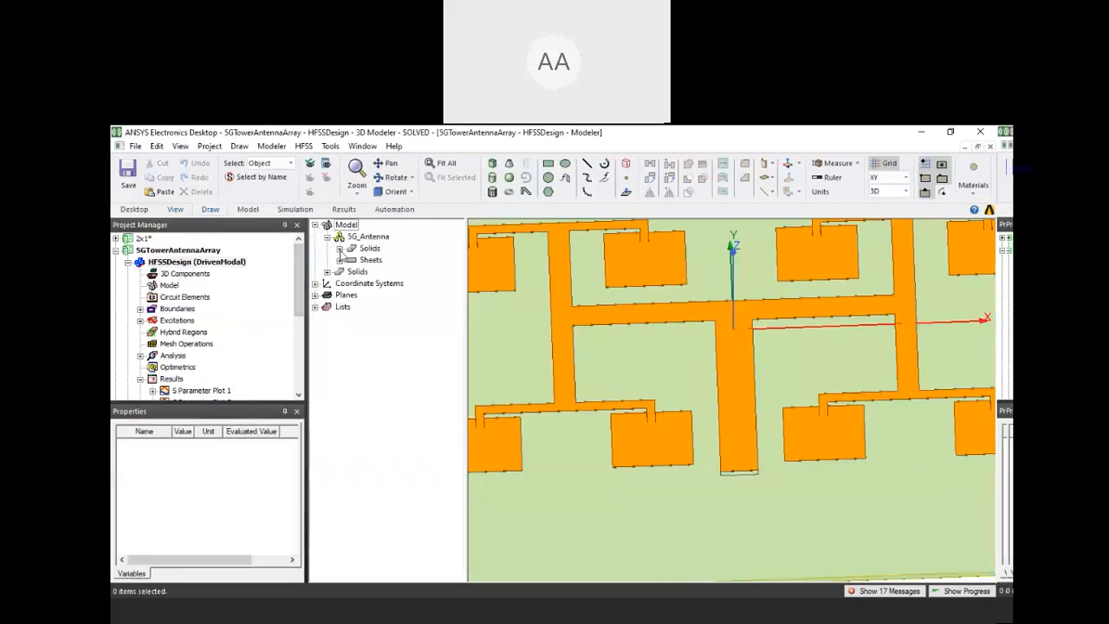
pyautogui.click(339, 248)
pyautogui.click(352, 260)
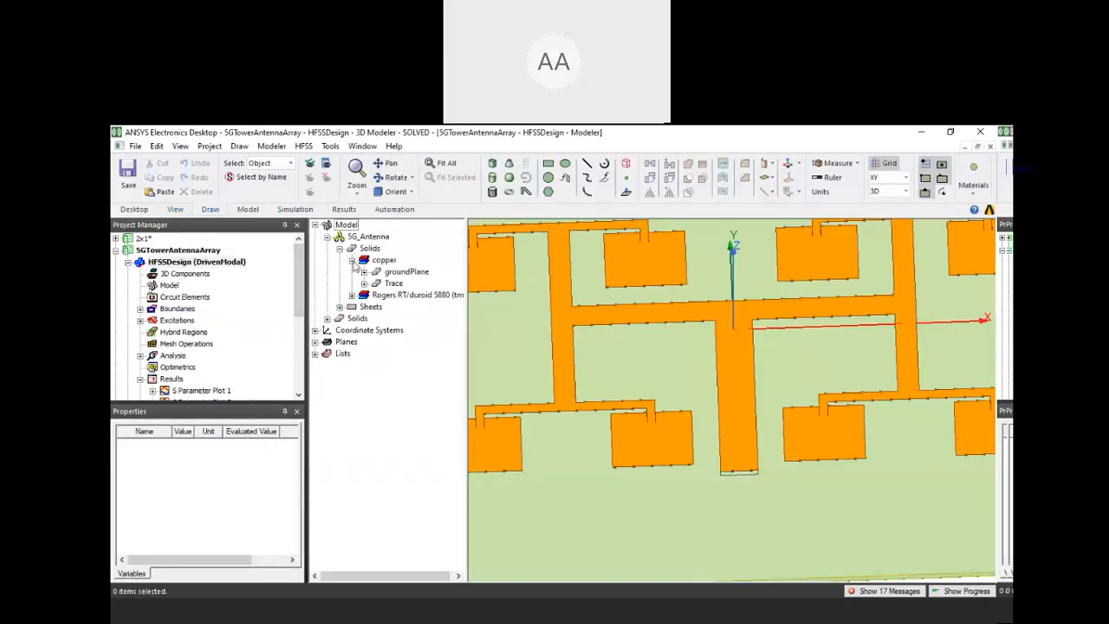
pyautogui.click(352, 295)
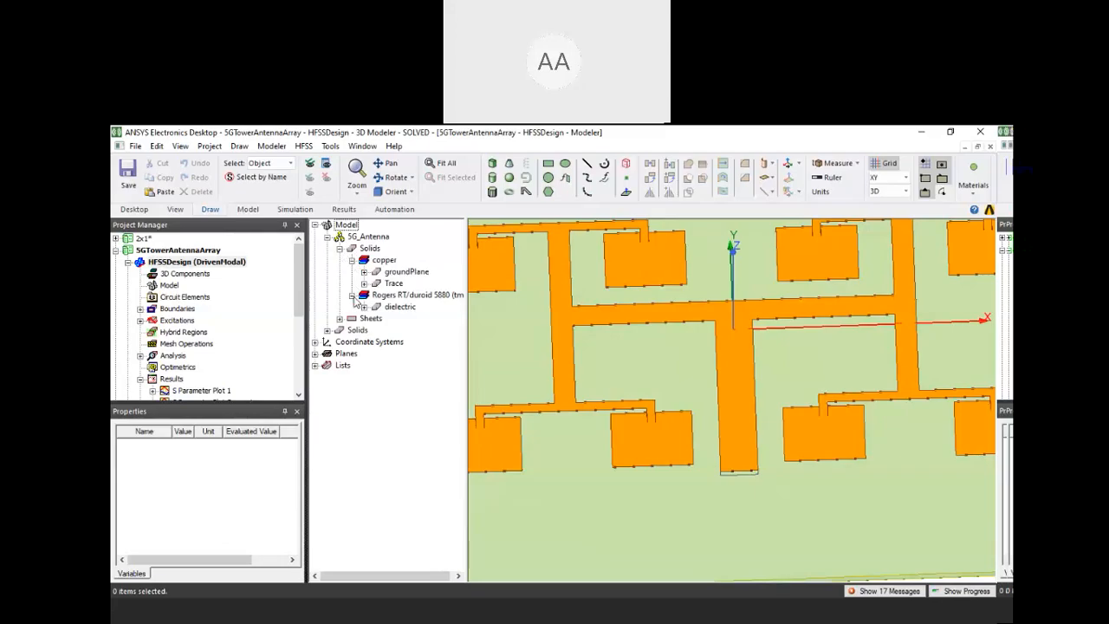
# Select the dielectric, groundPlane and Trace solids in turn to identify each one in the tilted model
pyautogui.click(400, 307)
pyautogui.keyDown('alt'); pyautogui.moveTo(693, 349); pyautogui.dragTo(700, 322); pyautogui.keyUp('alt')
pyautogui.click(397, 273)
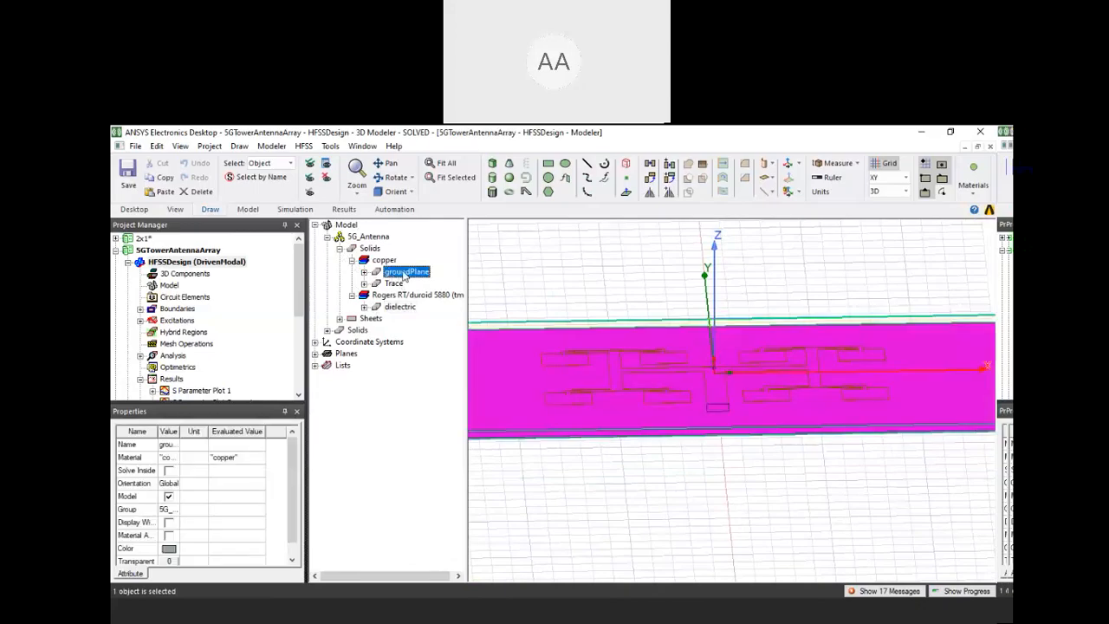
pyautogui.click(394, 283)
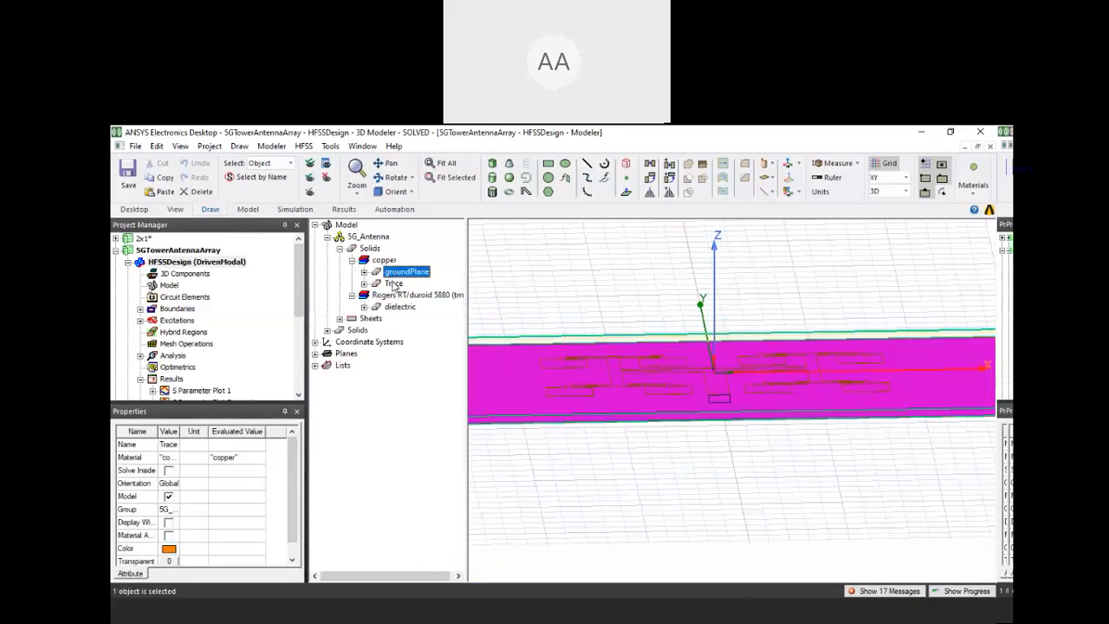
# Open the copper material definition and show all its properties with thermal modifiers and readable property names
pyautogui.click(394, 285)
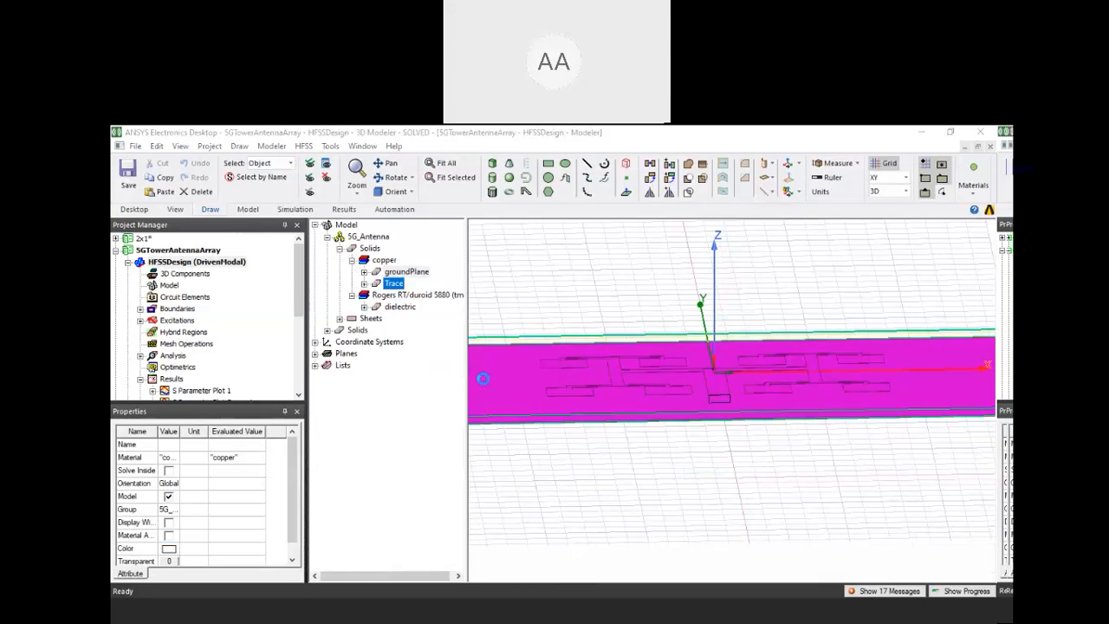
pyautogui.click(509, 365)
pyautogui.click(366, 497)
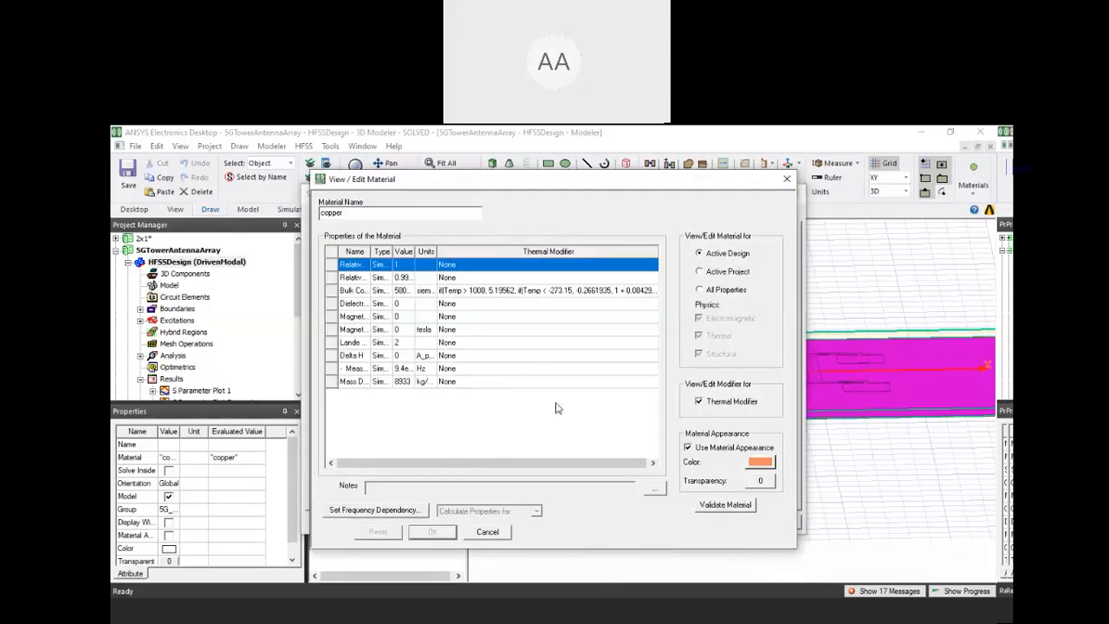
pyautogui.click(700, 290)
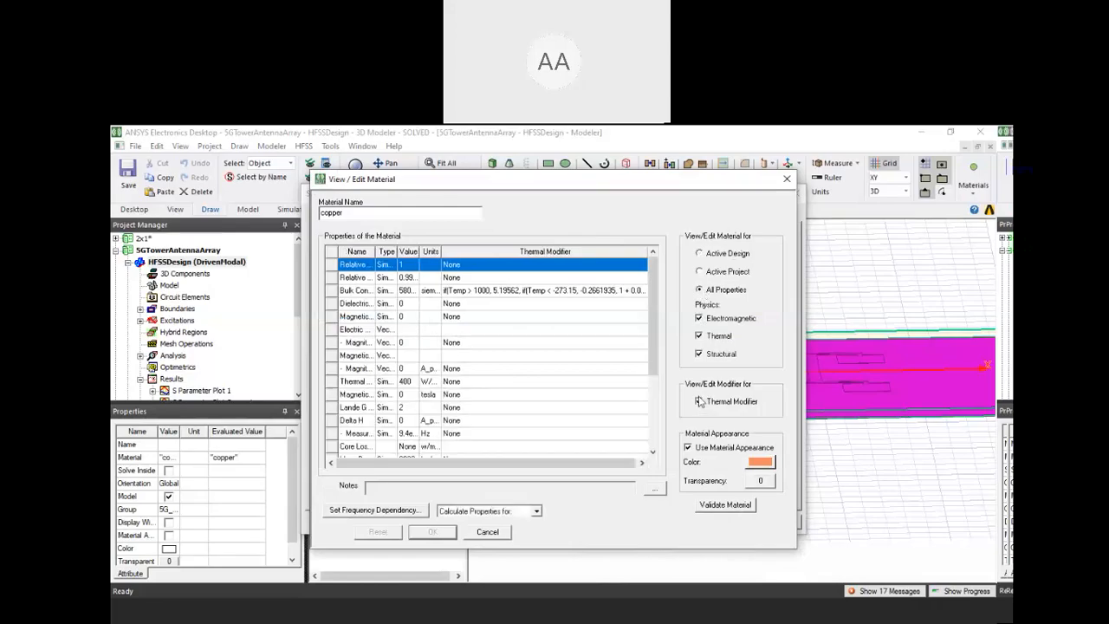
pyautogui.click(699, 401)
pyautogui.moveTo(374, 251); pyautogui.dragTo(404, 251)
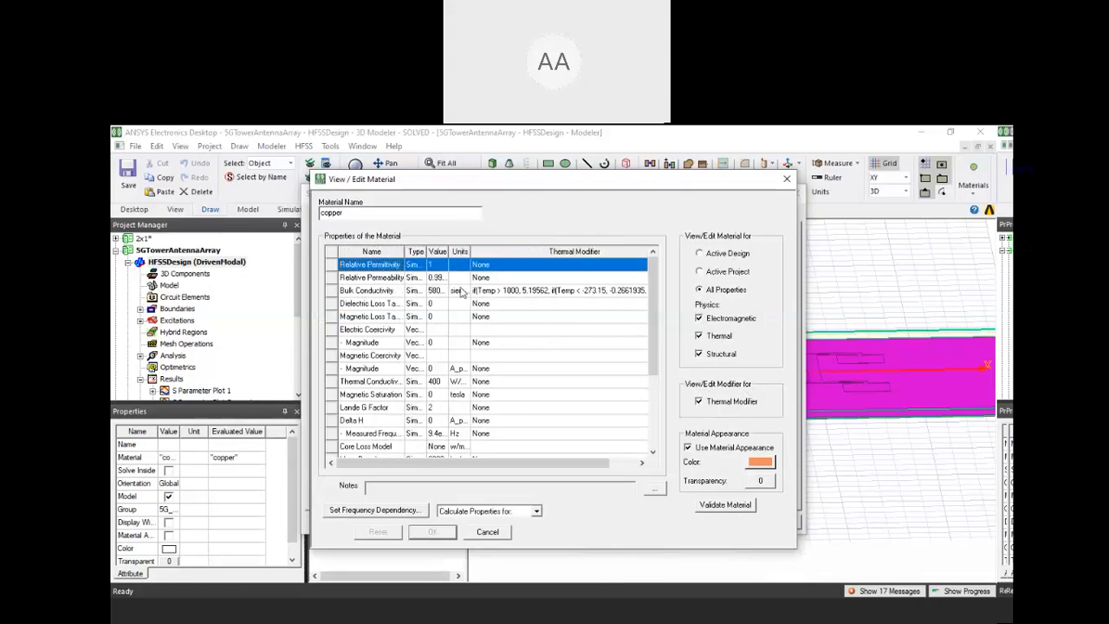
# Inspect the quadratic and expression forms of copper's bulk conductivity thermal modifier, and close the material without changes
pyautogui.click(508, 293)
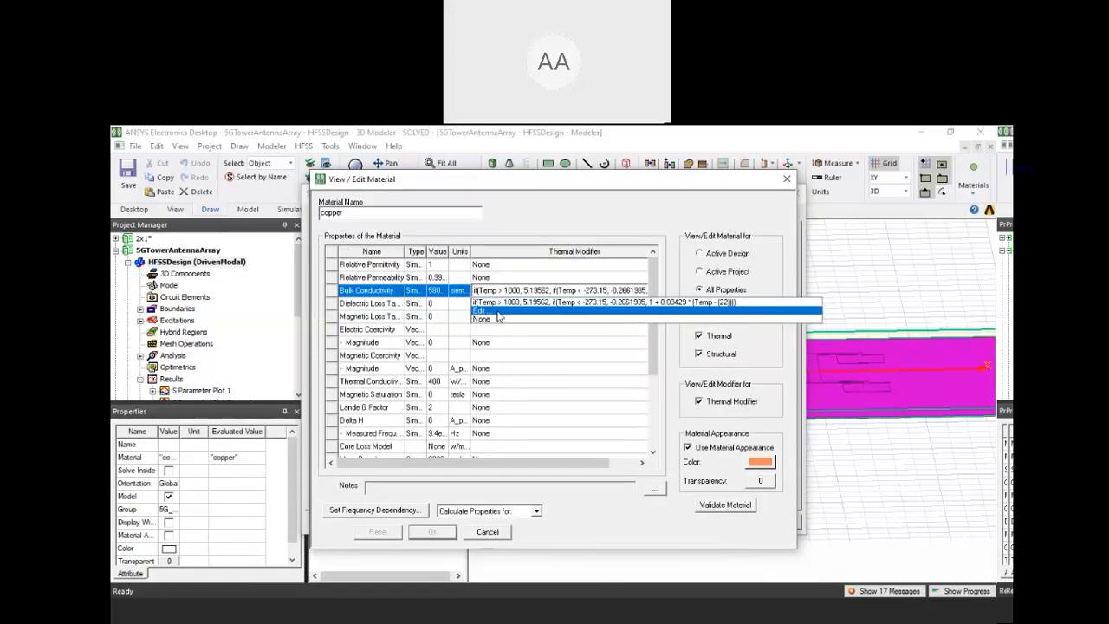
pyautogui.click(498, 311)
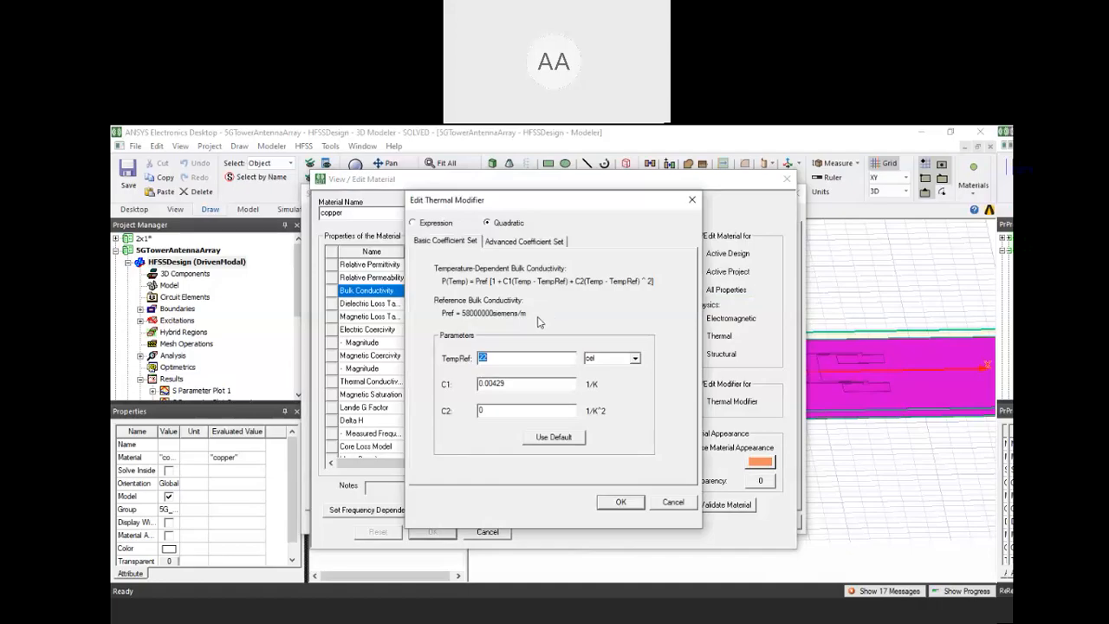
pyautogui.click(413, 222)
pyautogui.click(673, 504)
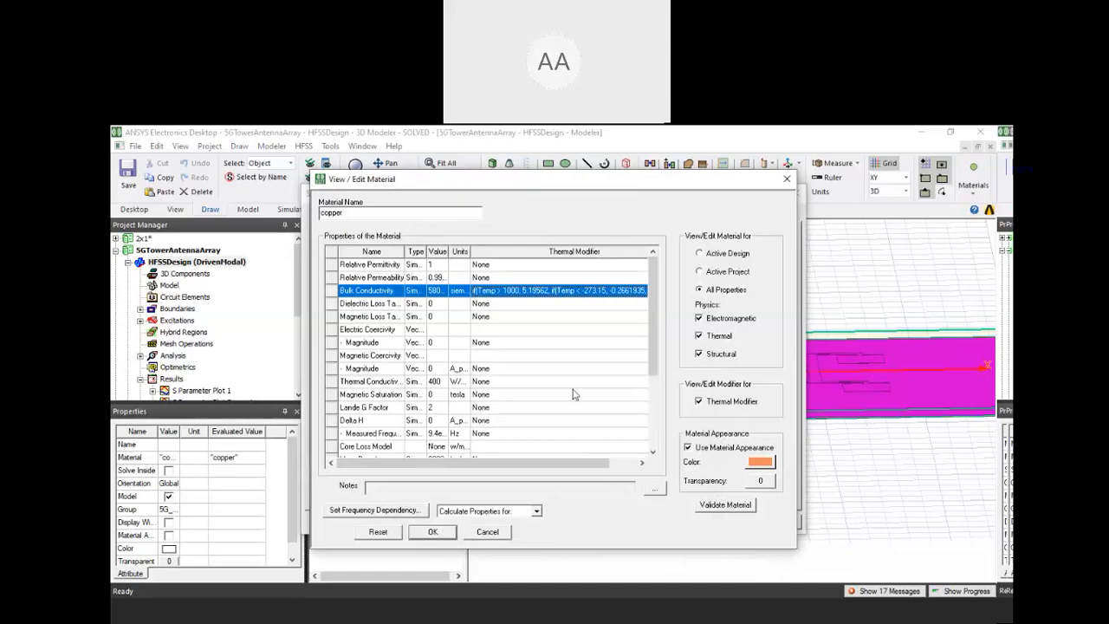
pyautogui.click(787, 179)
# Close the copper material, list the remaining solids, and open the dielectric's Rogers RT/duroid 5880 material definition
pyautogui.doubleClick(339, 327)
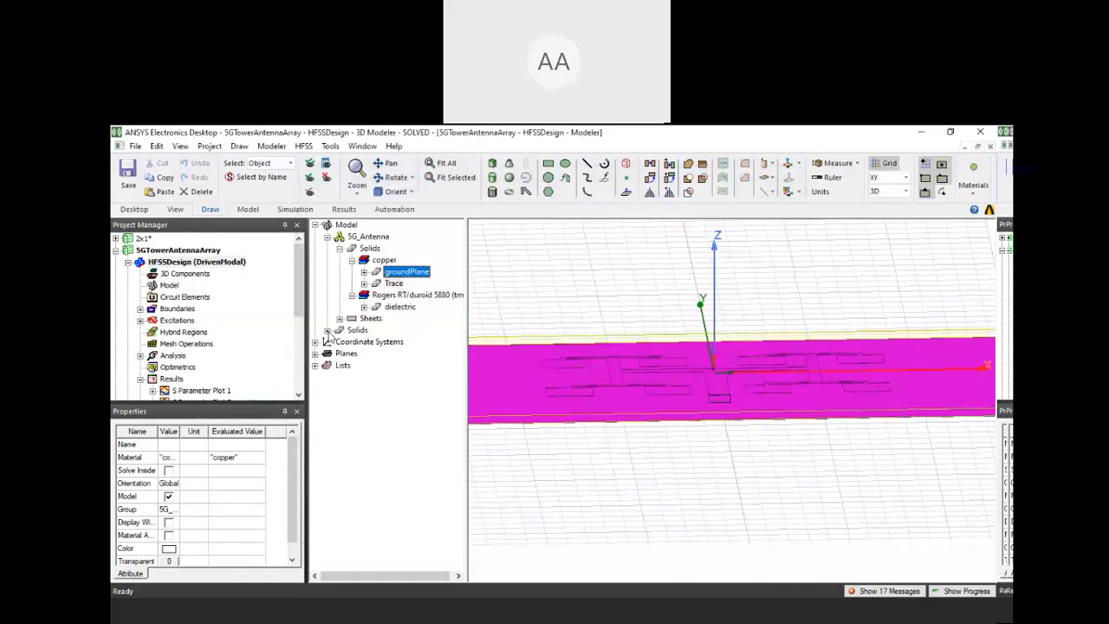
pyautogui.click(328, 330)
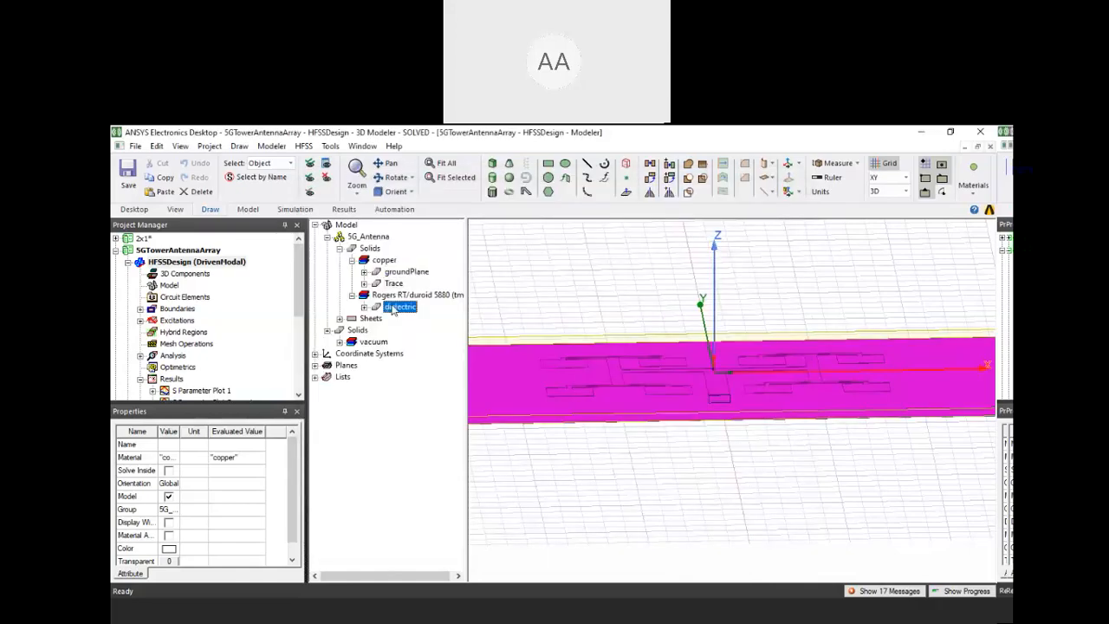
pyautogui.rightClick(390, 307)
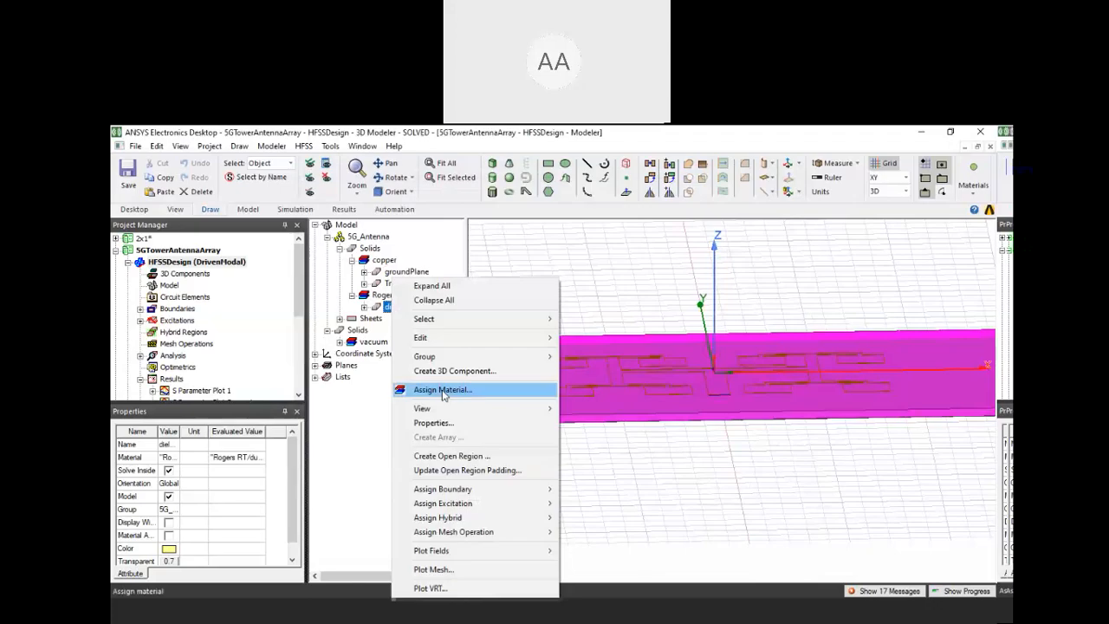
pyautogui.click(443, 391)
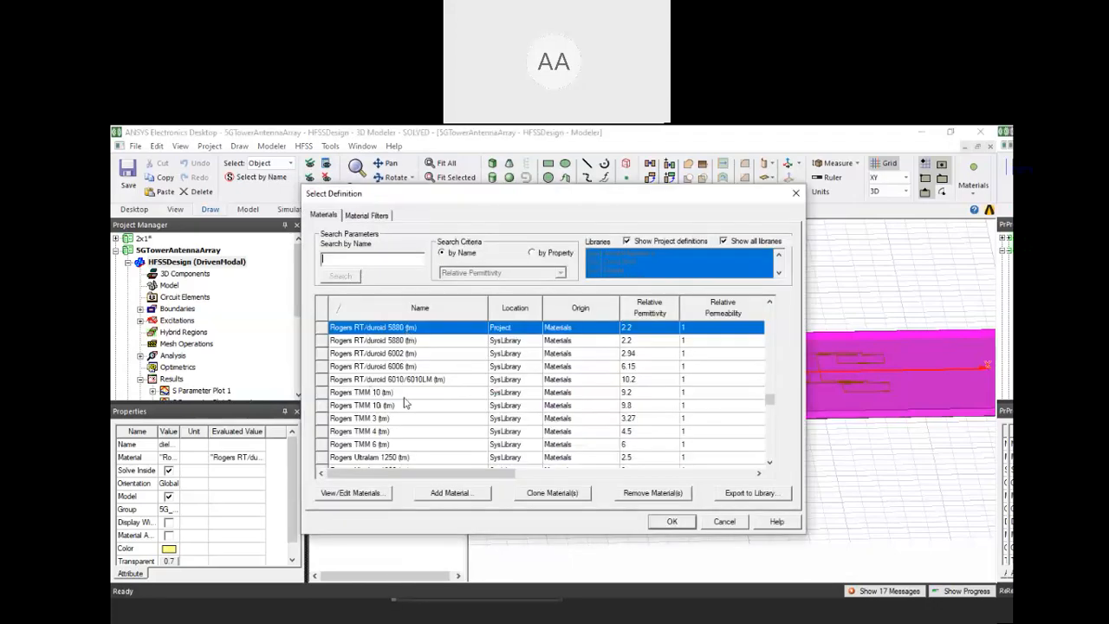
pyautogui.click(371, 496)
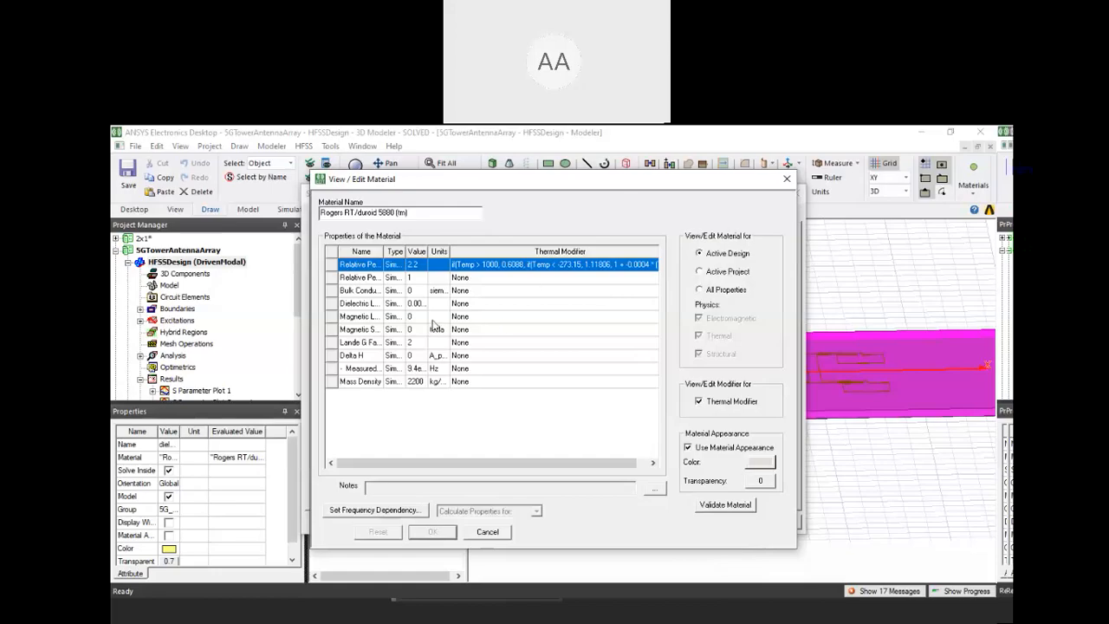
# Make the property names readable, inspect the quadratic thermal modifier of the dielectric's relative permittivity, and close the material windows
pyautogui.click(468, 268)
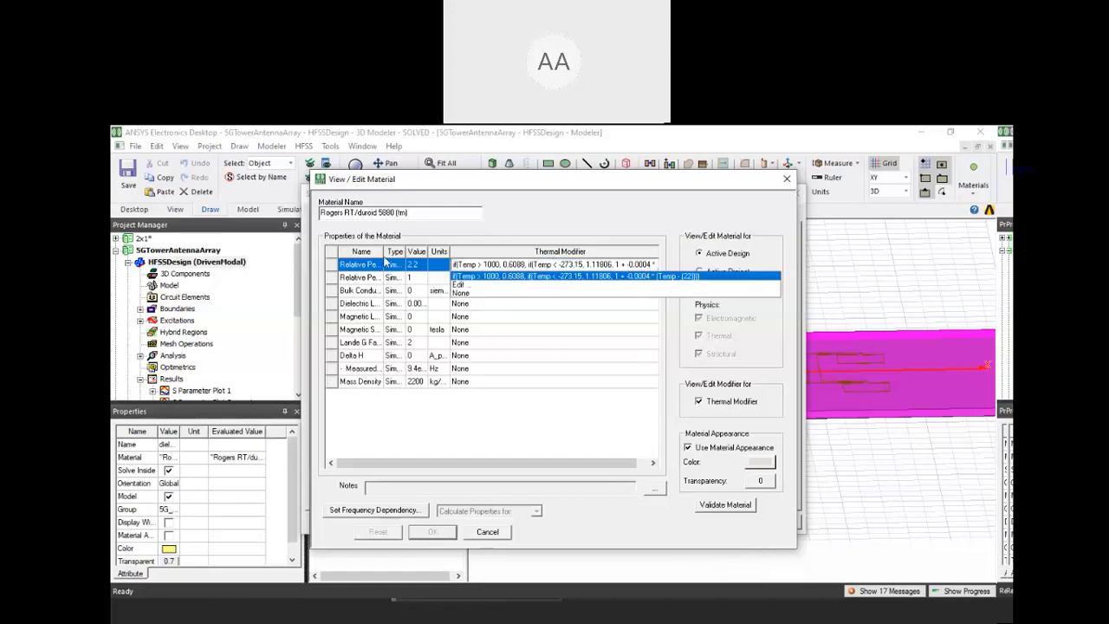
pyautogui.click(384, 252)
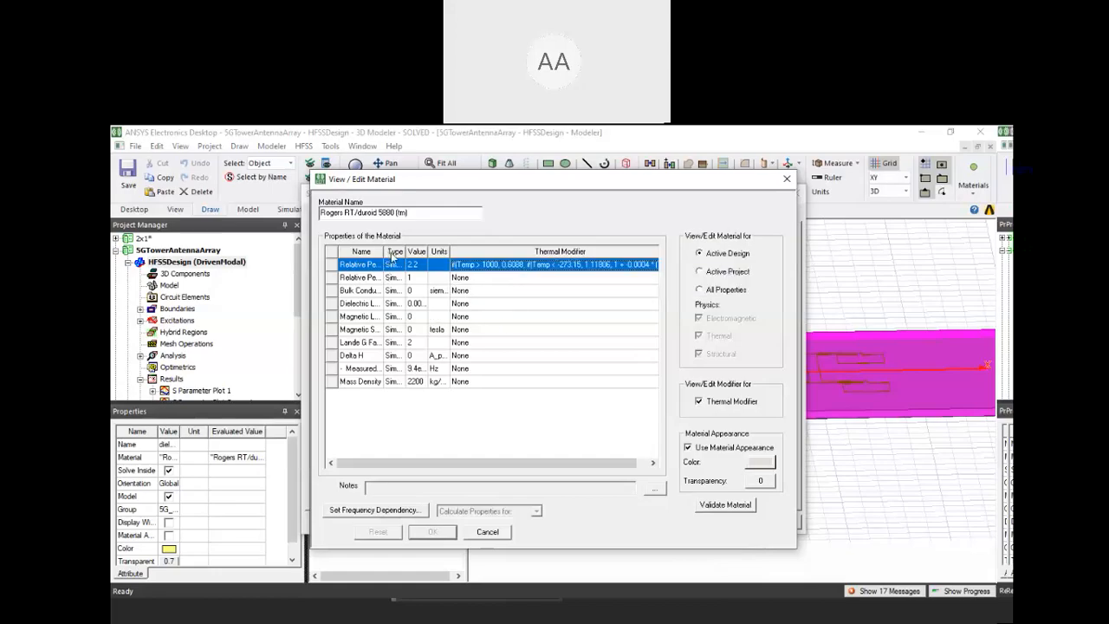
pyautogui.moveTo(392, 254); pyautogui.dragTo(411, 253)
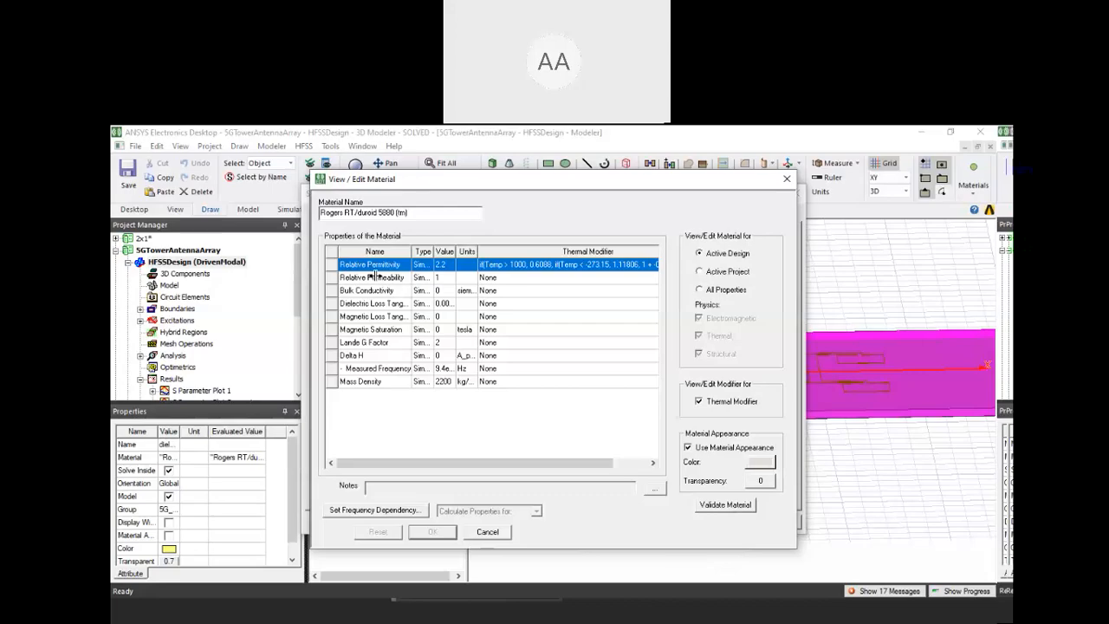
pyautogui.click(558, 276)
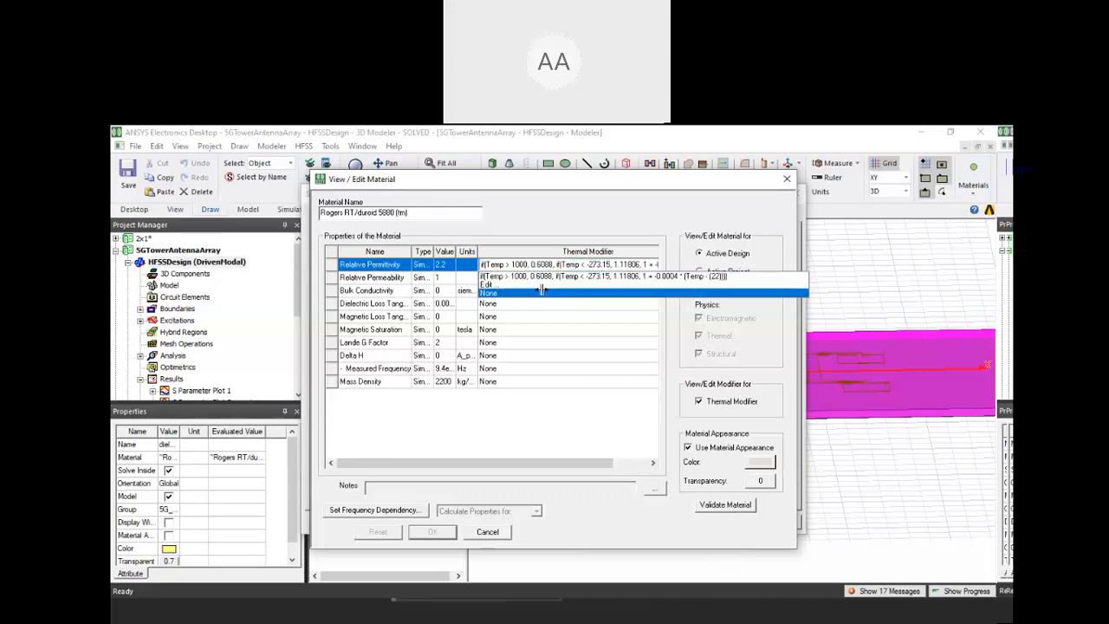
pyautogui.click(541, 285)
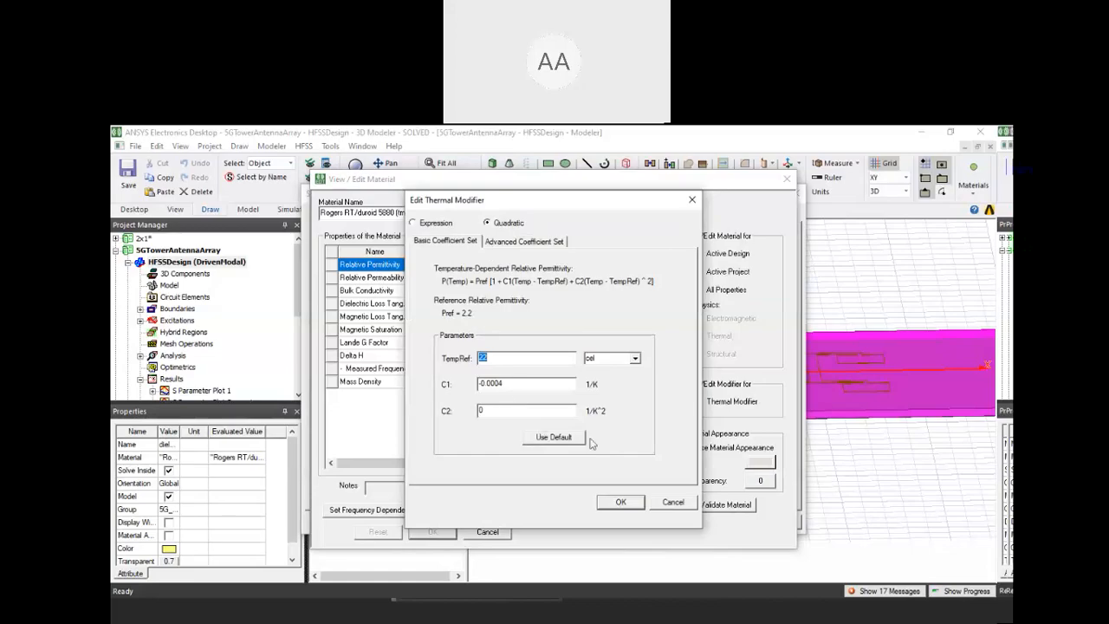
pyautogui.click(631, 503)
pyautogui.click(787, 180)
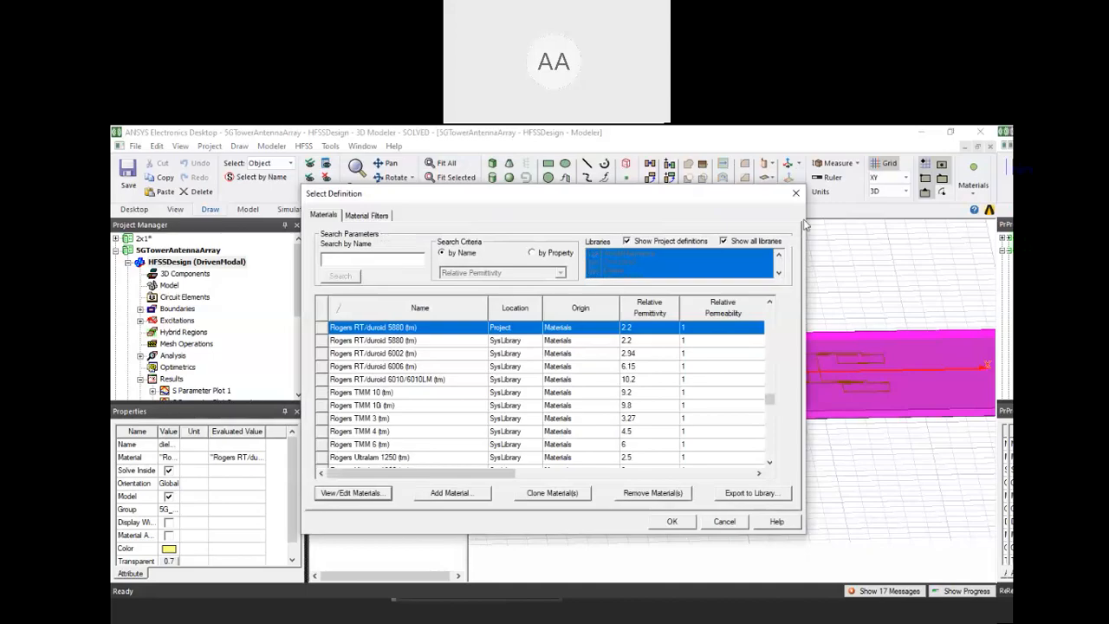
pyautogui.click(796, 193)
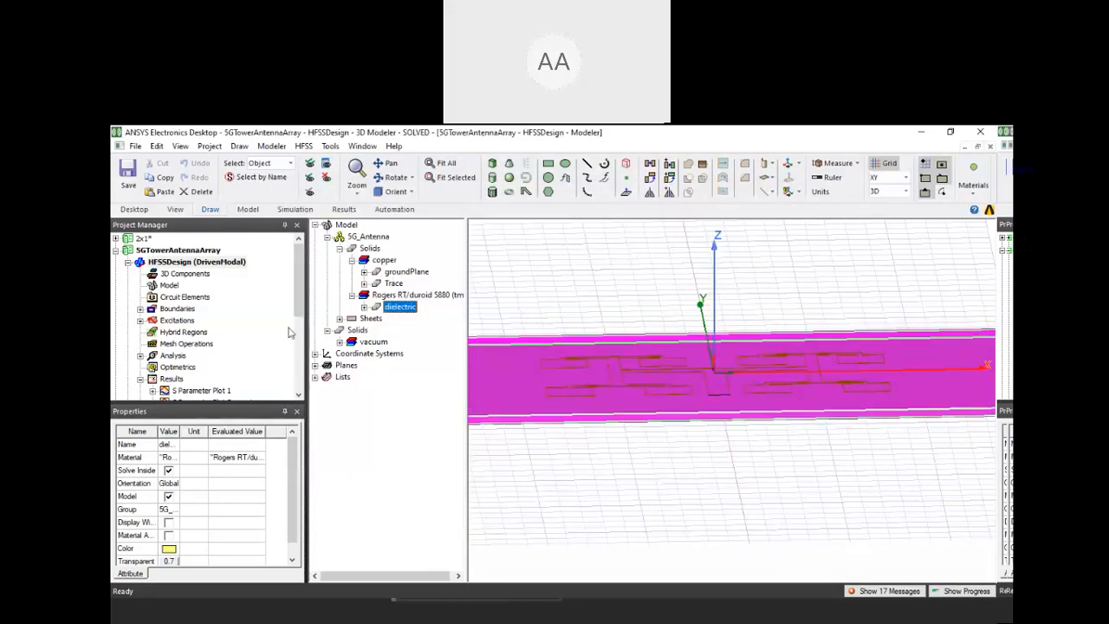
# Insert a new Icepak design into the 5GTowerAntennaArray project
pyautogui.scroll(-3, 261, 334)
pyautogui.scroll(3, 179, 274)
pyautogui.scroll(-3, 178, 295)
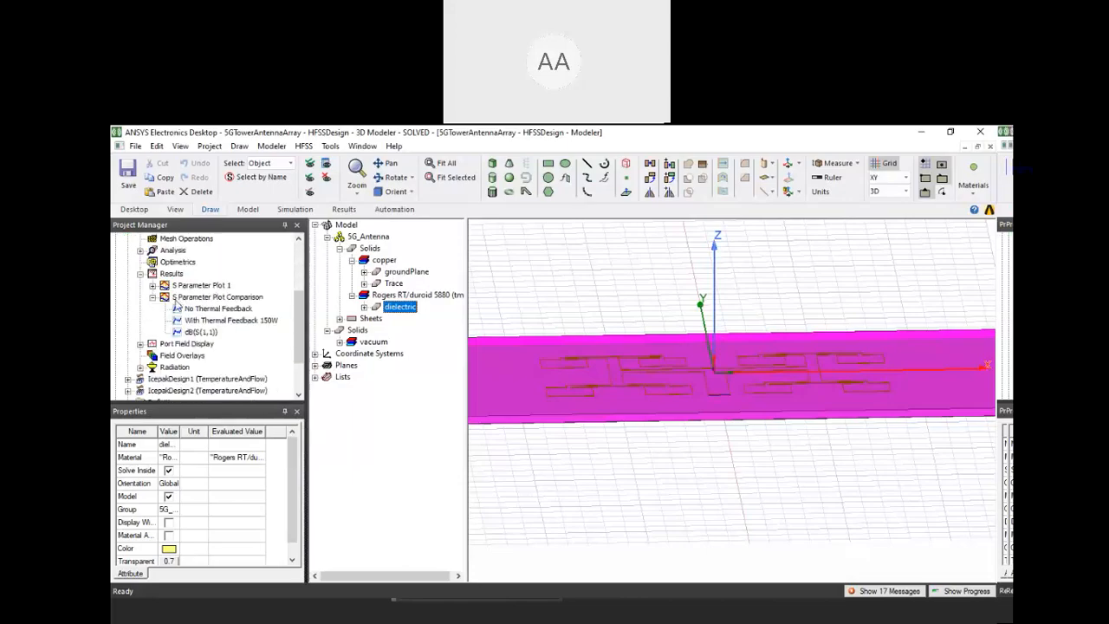
pyautogui.scroll(3, 179, 329)
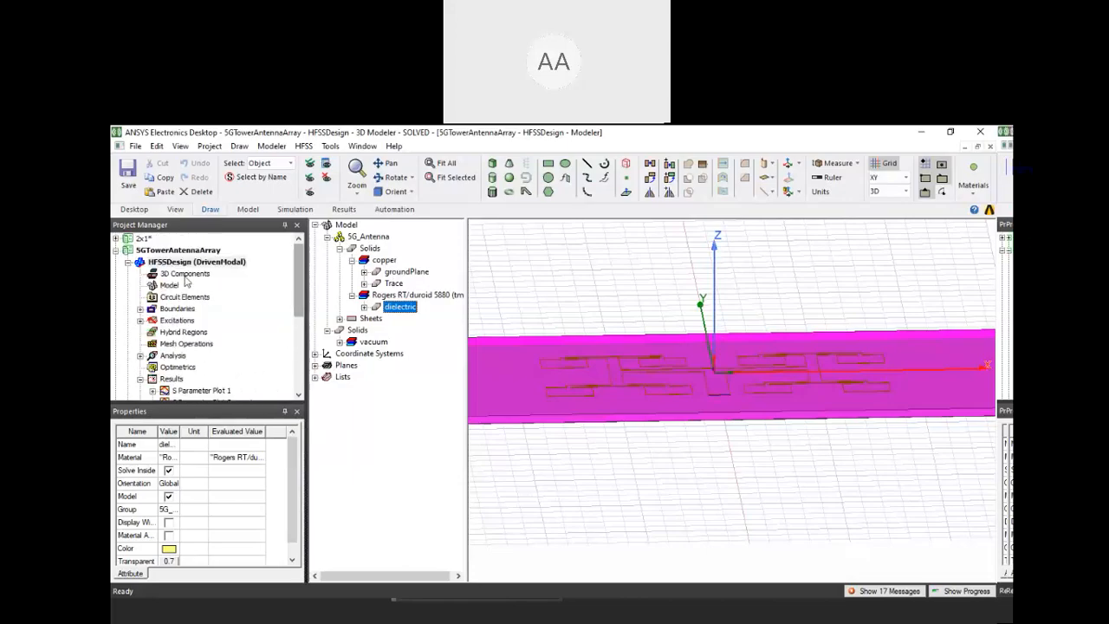
pyautogui.doubleClick(162, 262)
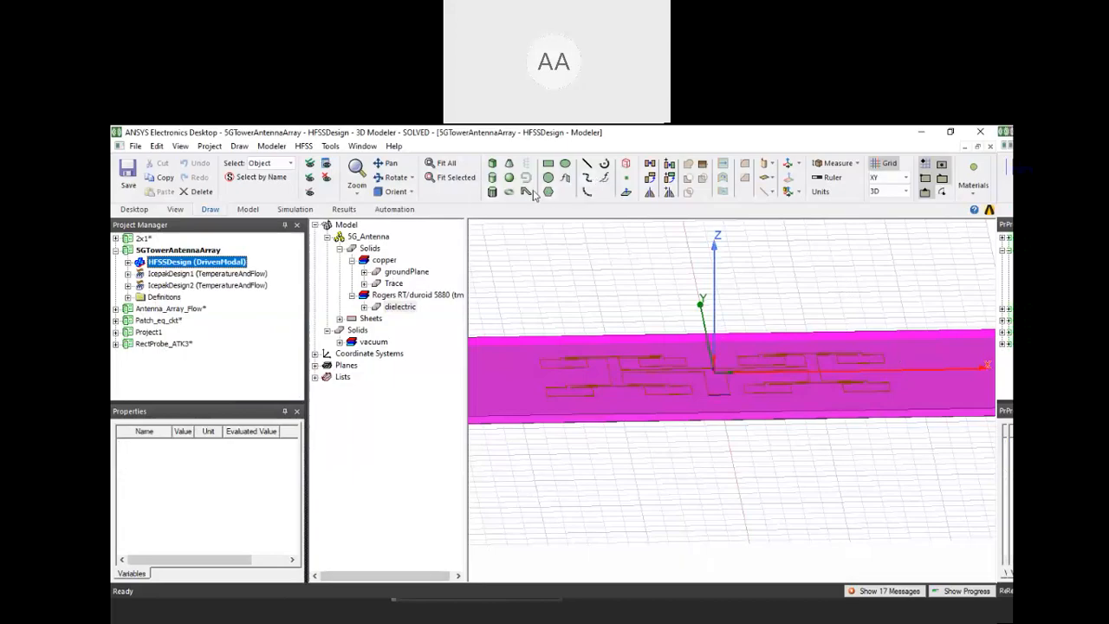
pyautogui.click(137, 210)
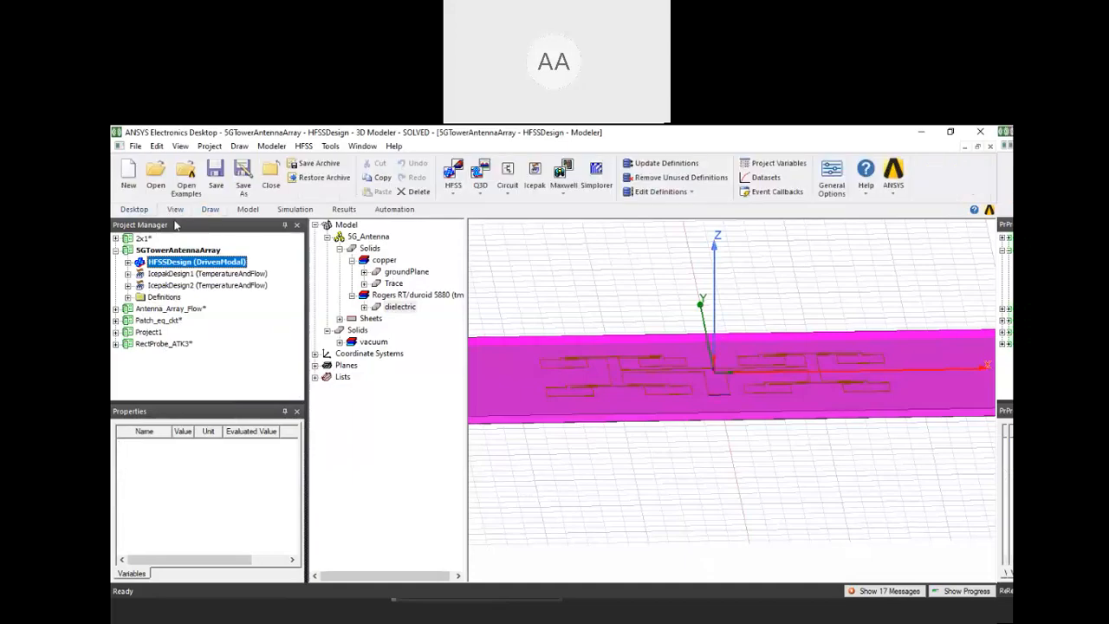
pyautogui.click(539, 176)
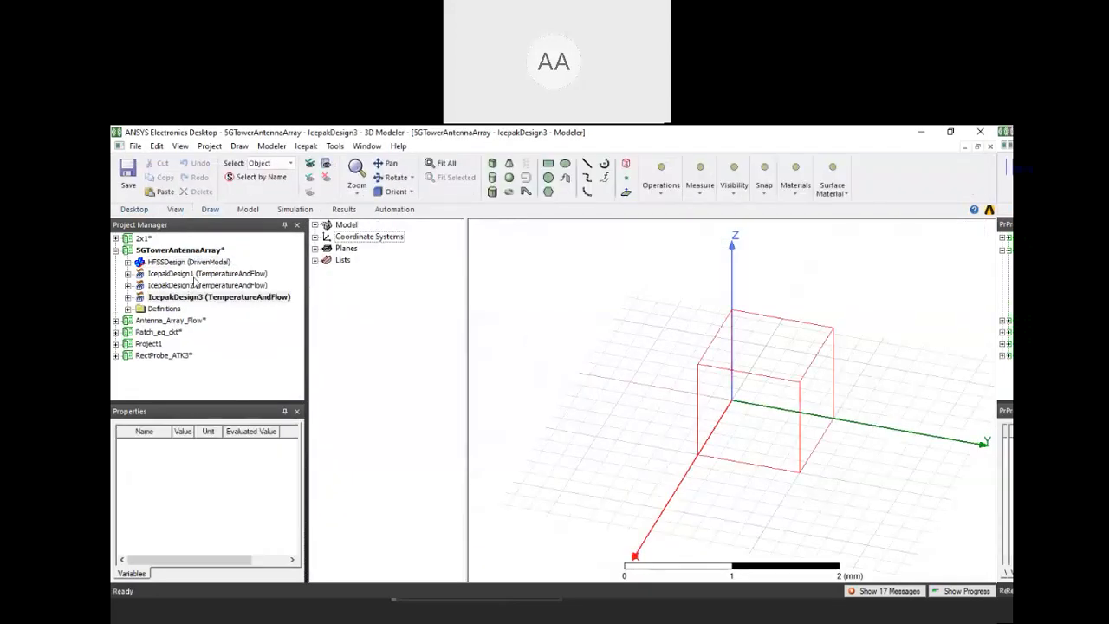
# Reopen the HFSSDesign model and copy all of its objects
pyautogui.click(142, 300)
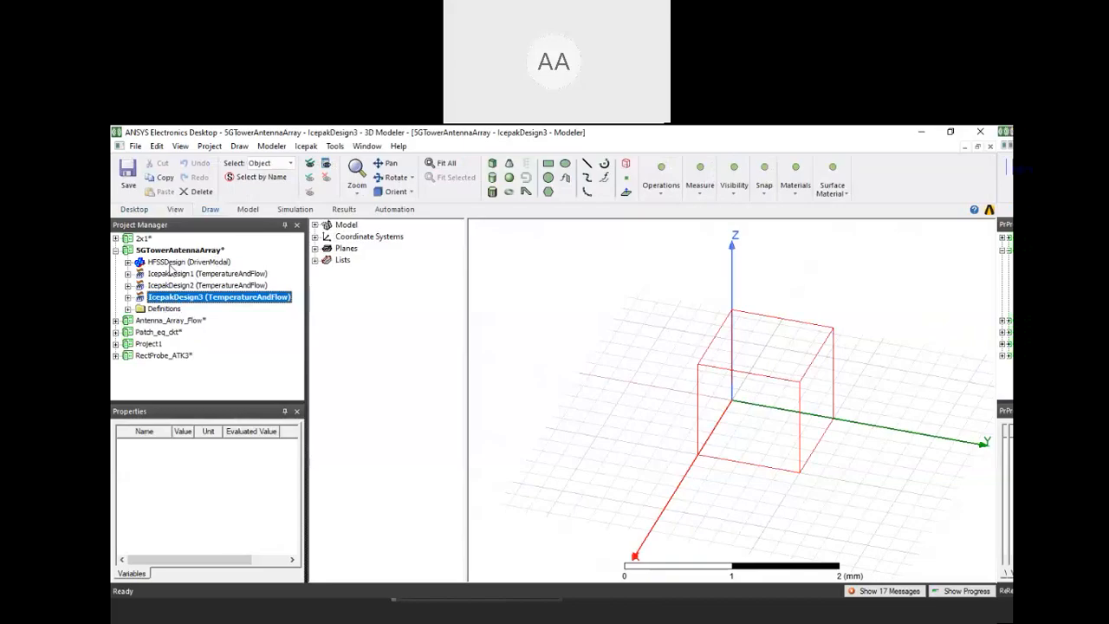
pyautogui.rightClick(170, 263)
pyautogui.click(129, 262)
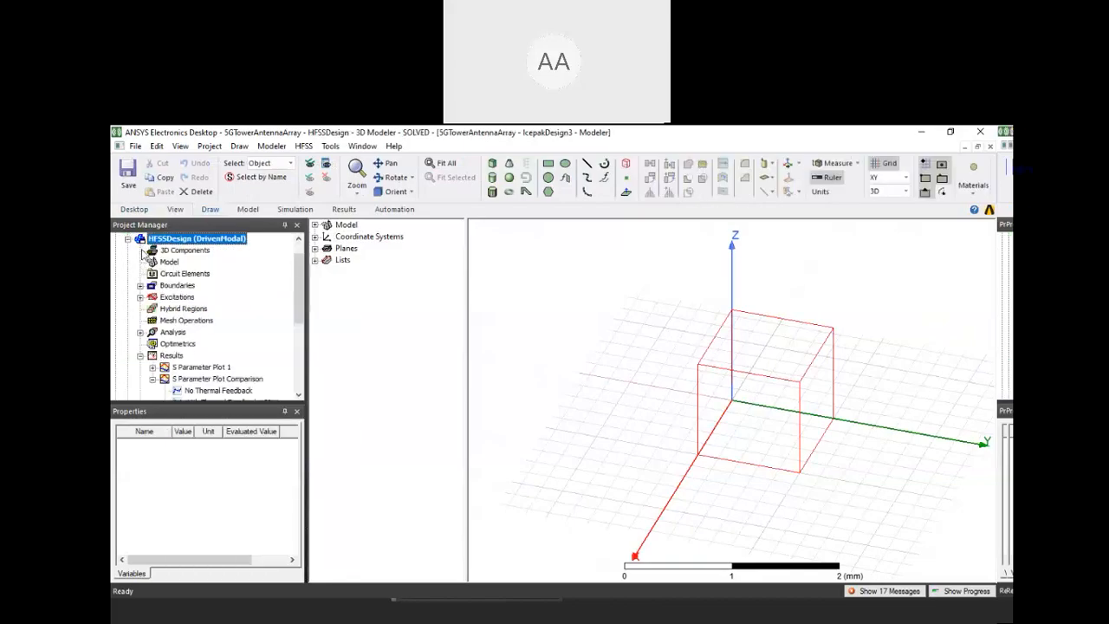
pyautogui.doubleClick(142, 242)
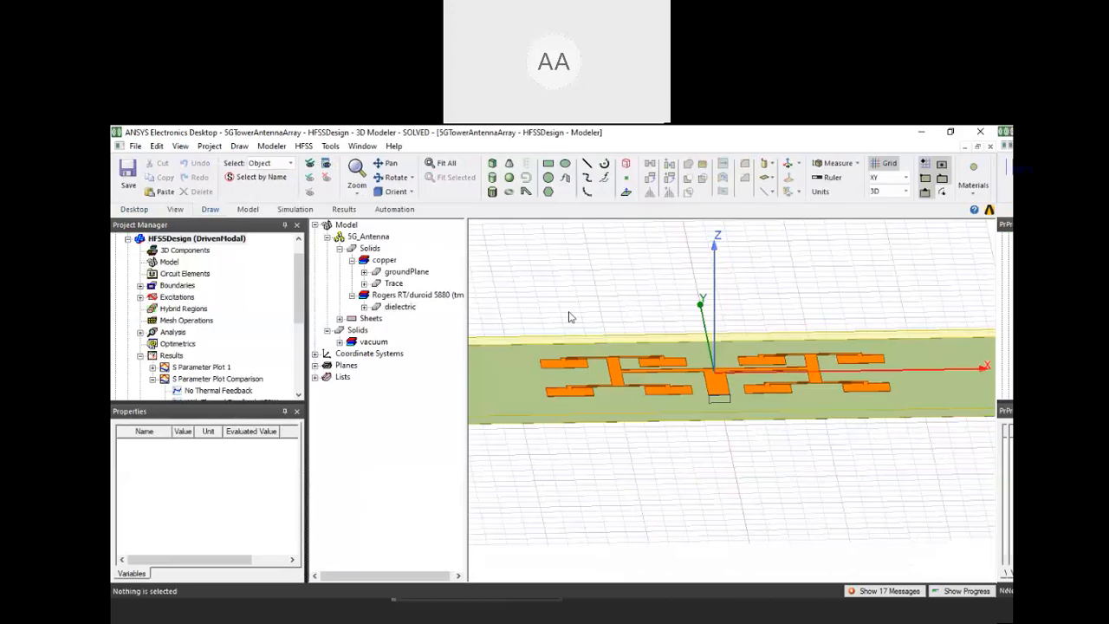
pyautogui.hotkey('ctrl', 'a')
pyautogui.click(128, 239)
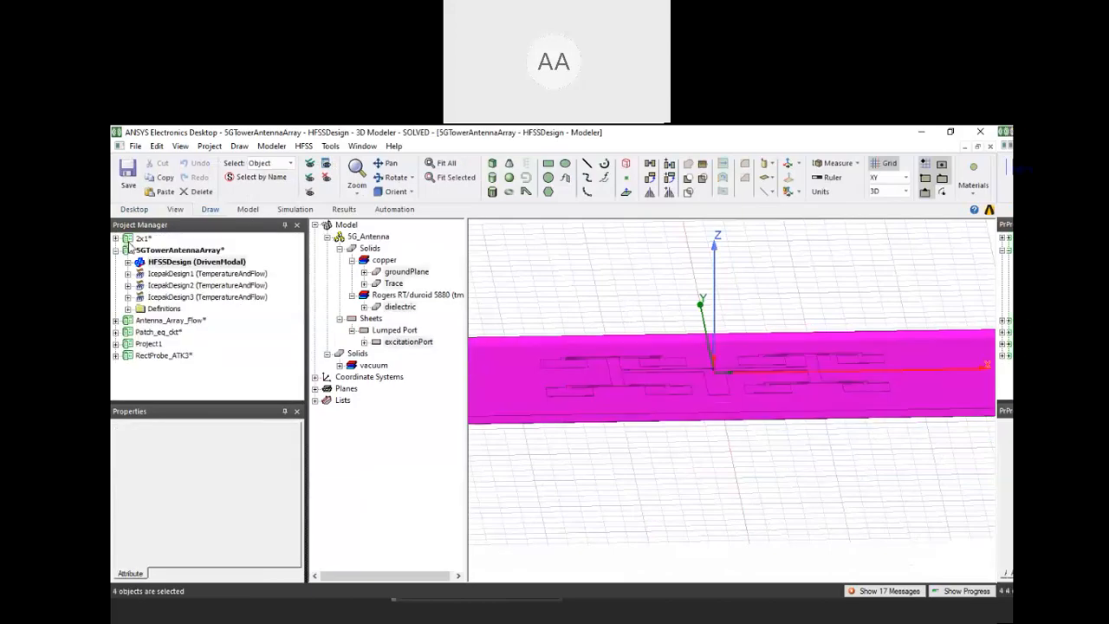
# Paste the copied antenna objects into the IcepakDesign3 model and fit them in the view
pyautogui.doubleClick(145, 299)
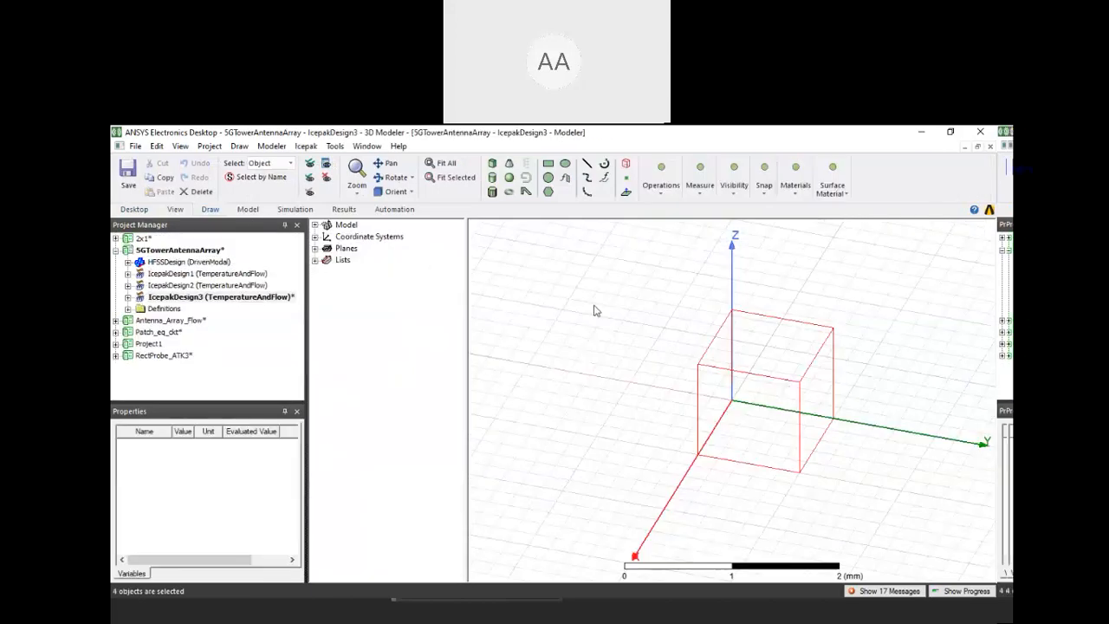
pyautogui.hotkey('ctrl', 'v')
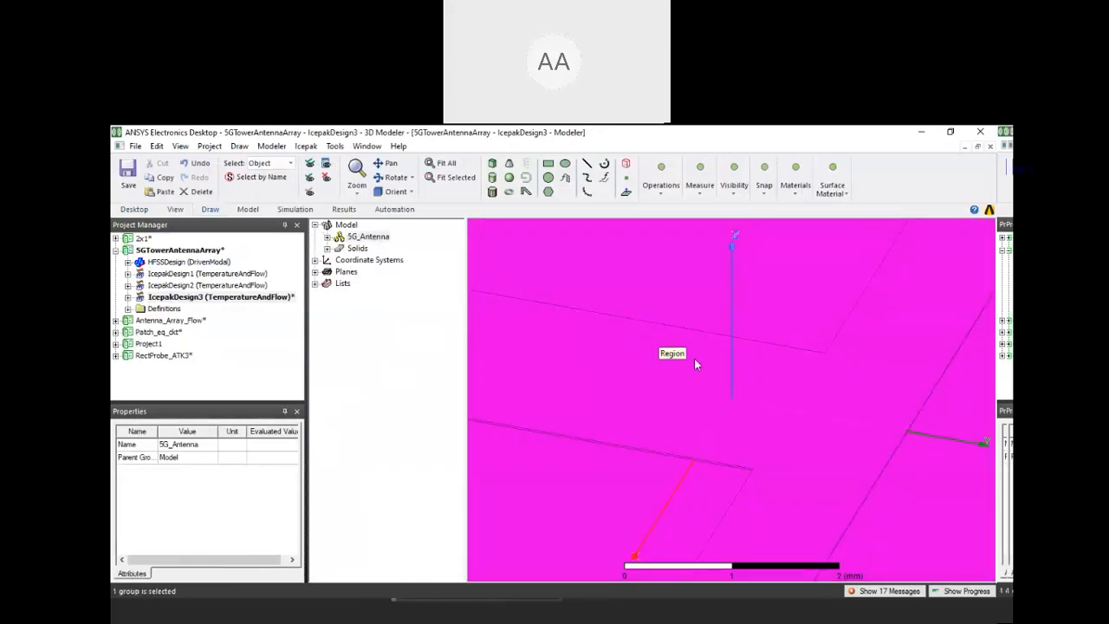
pyautogui.hotkey('ctrl', 'd')
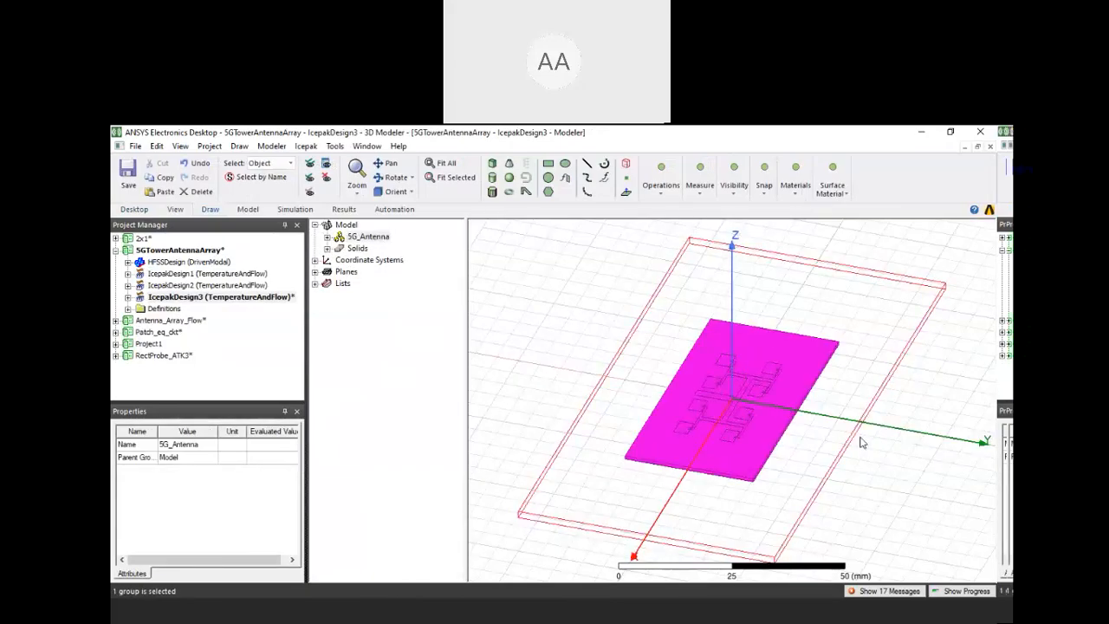
# Delete the air Region solid surrounding the antenna in IcepakDesign3
pyautogui.moveTo(861, 443); pyautogui.dragTo(927, 462, button='middle')
pyautogui.click(928, 462)
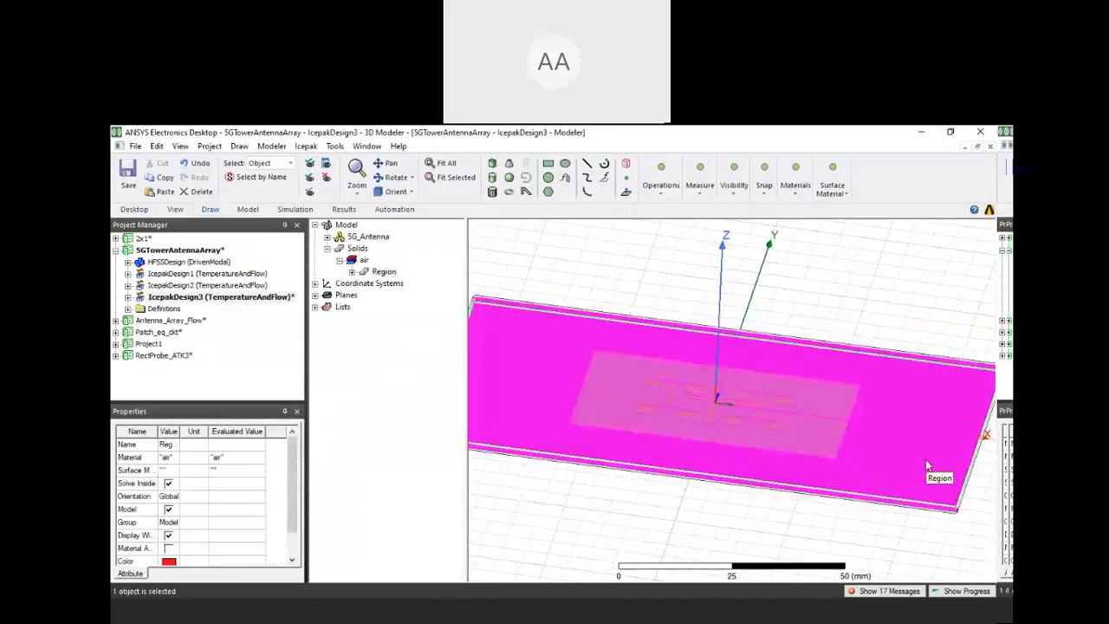
pyautogui.click(387, 273)
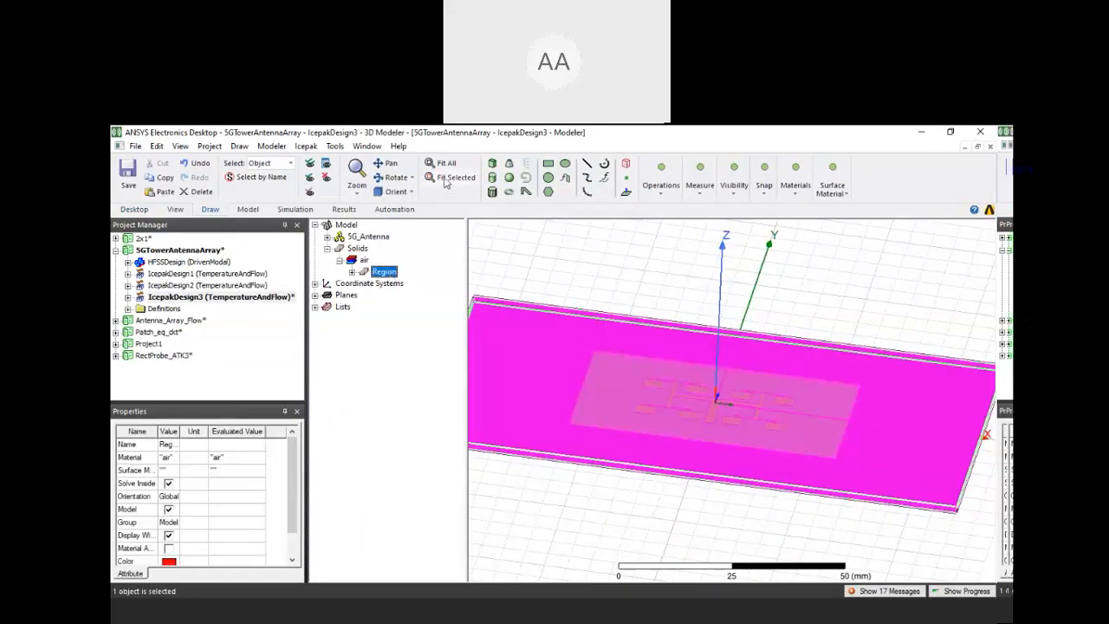
pyautogui.press('Delete')
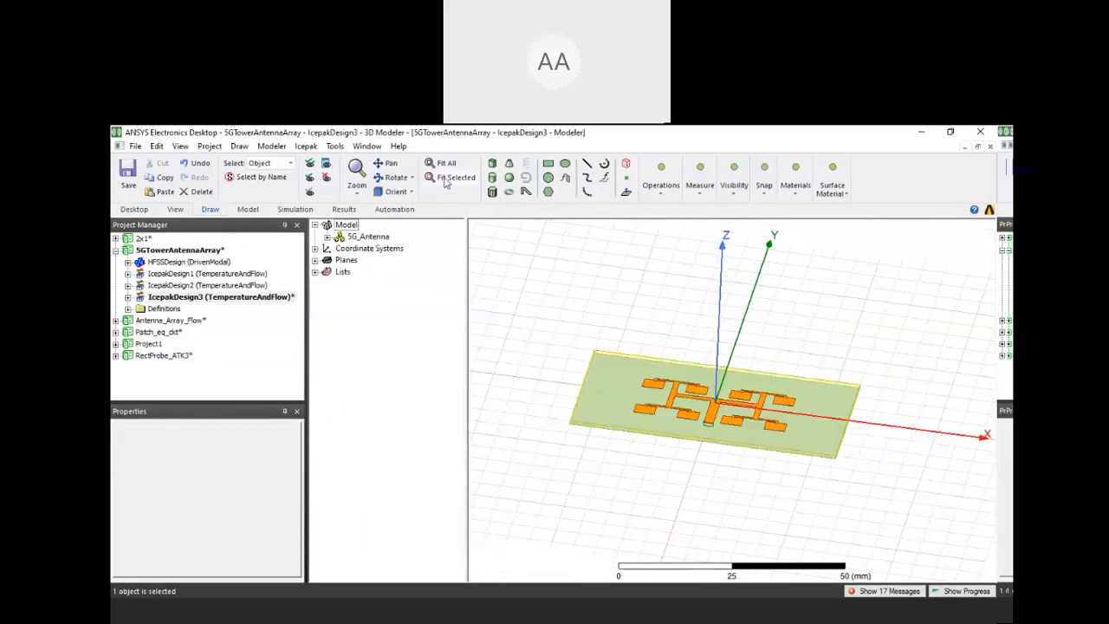
# Expand IcepakDesign3 in the project to review its thermal, monitor, mesh and analysis sections
pyautogui.moveTo(692, 356); pyautogui.dragTo(704, 440, button='middle')
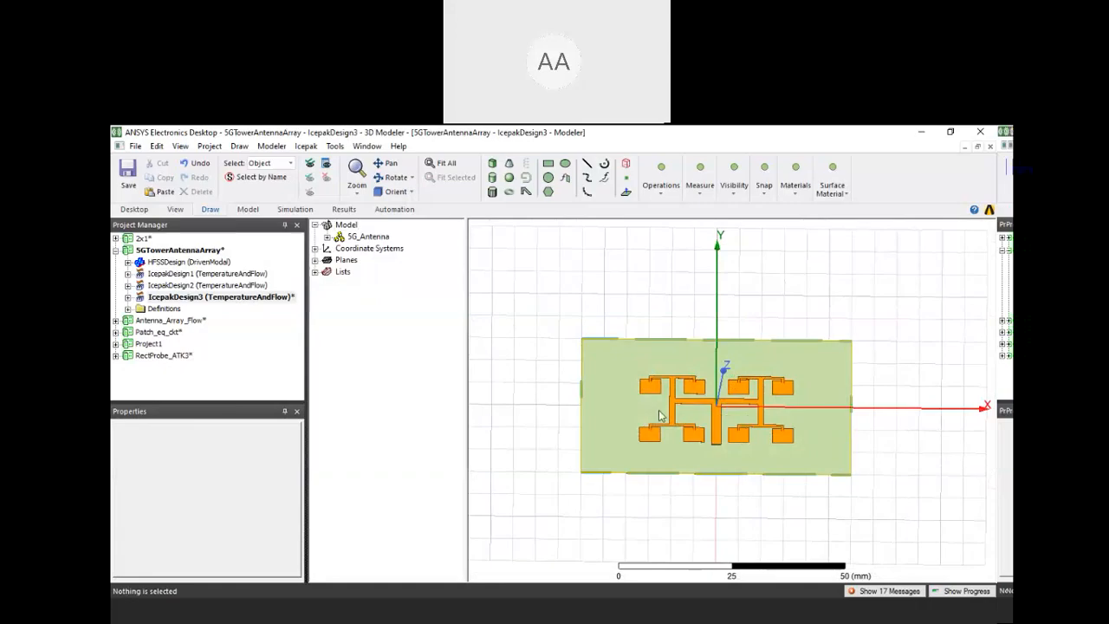
pyautogui.doubleClick(172, 297)
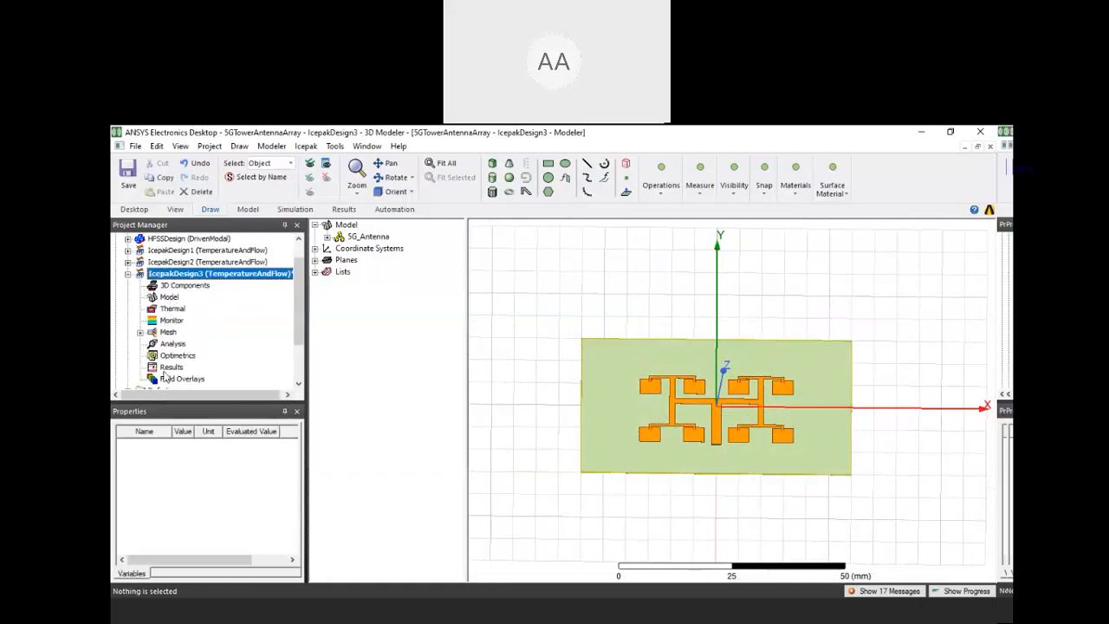
pyautogui.scroll(-1, 173, 319)
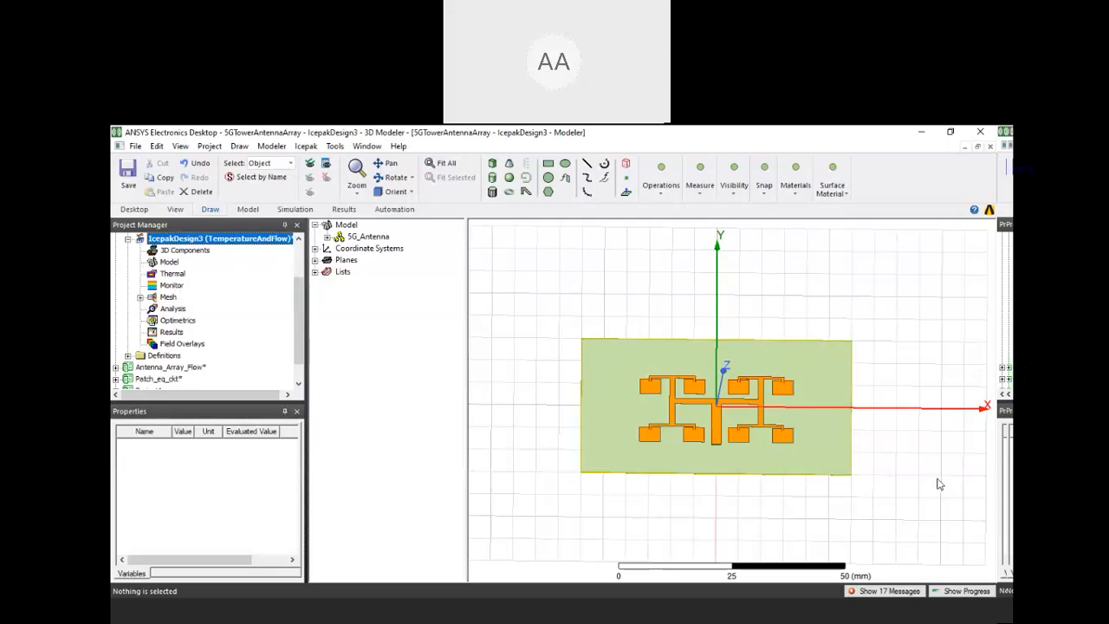
# Examine the thermal, mesh and field plot assignment options for the copper Trace, and collapse IcepakDesign3 without assigning anything
pyautogui.scroll(3, 887, 463)
pyautogui.click(722, 422)
pyautogui.rightClick(723, 421)
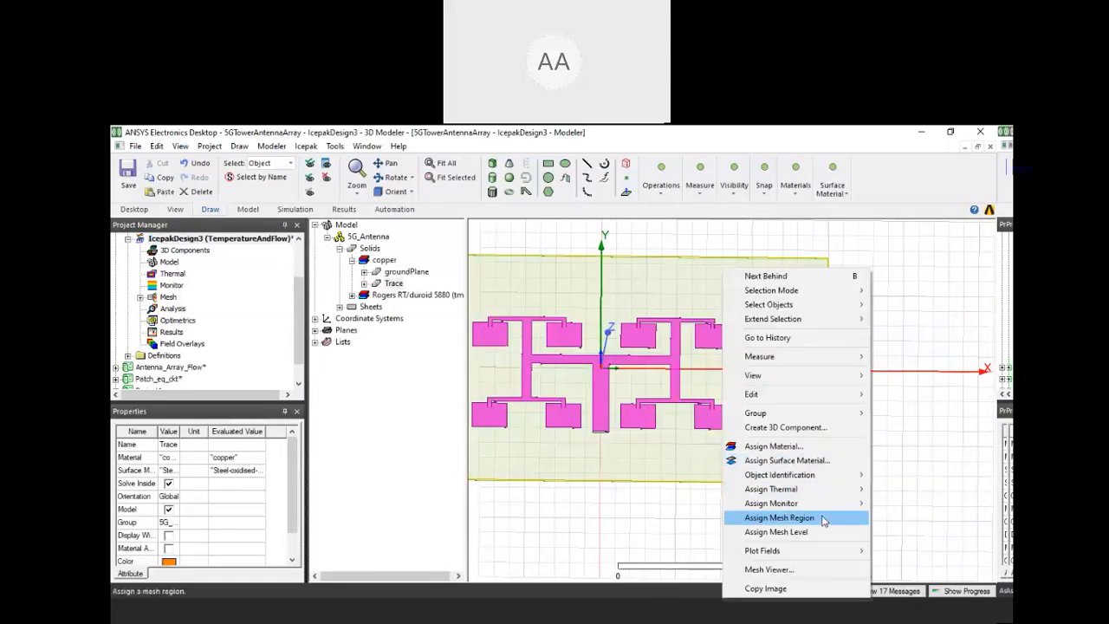
pyautogui.moveTo(815, 551)
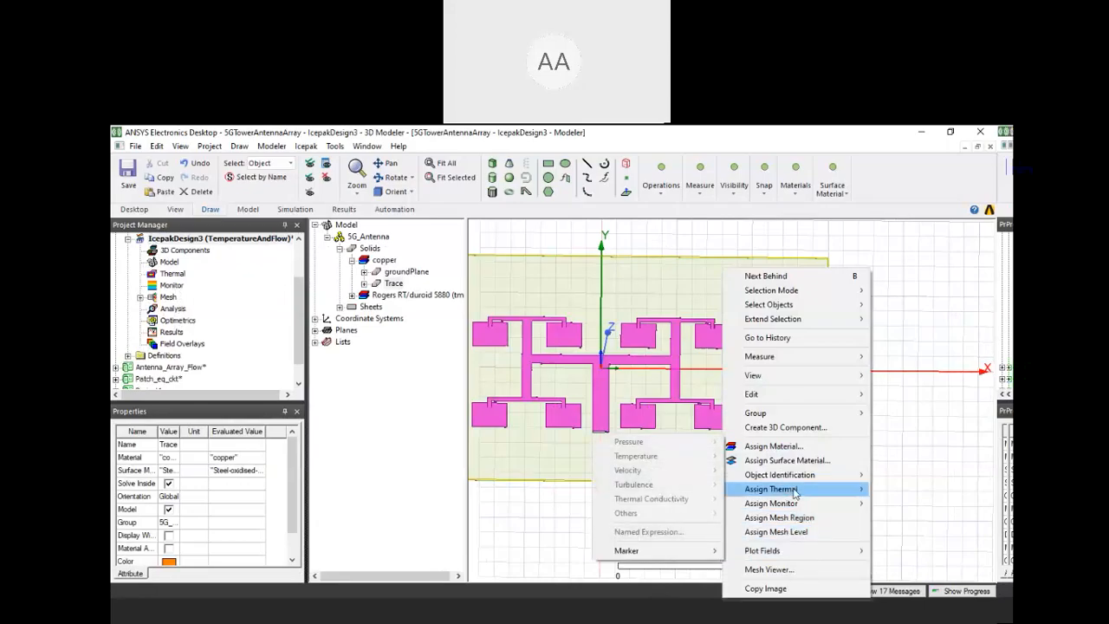
pyautogui.moveTo(806, 492)
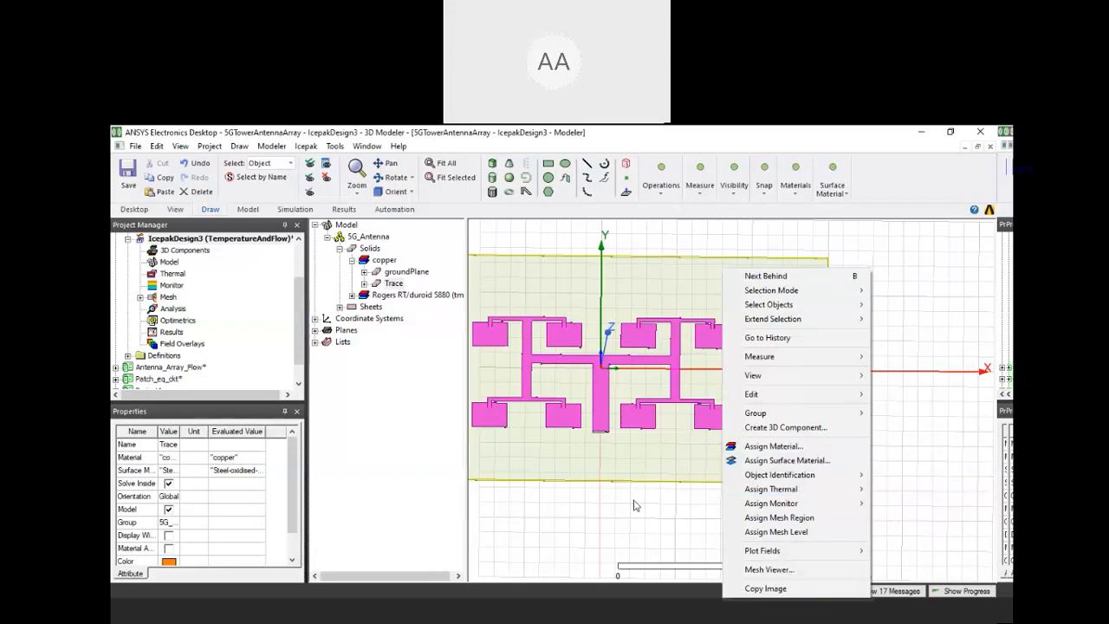
pyautogui.click(609, 484)
pyautogui.scroll(2, 134, 299)
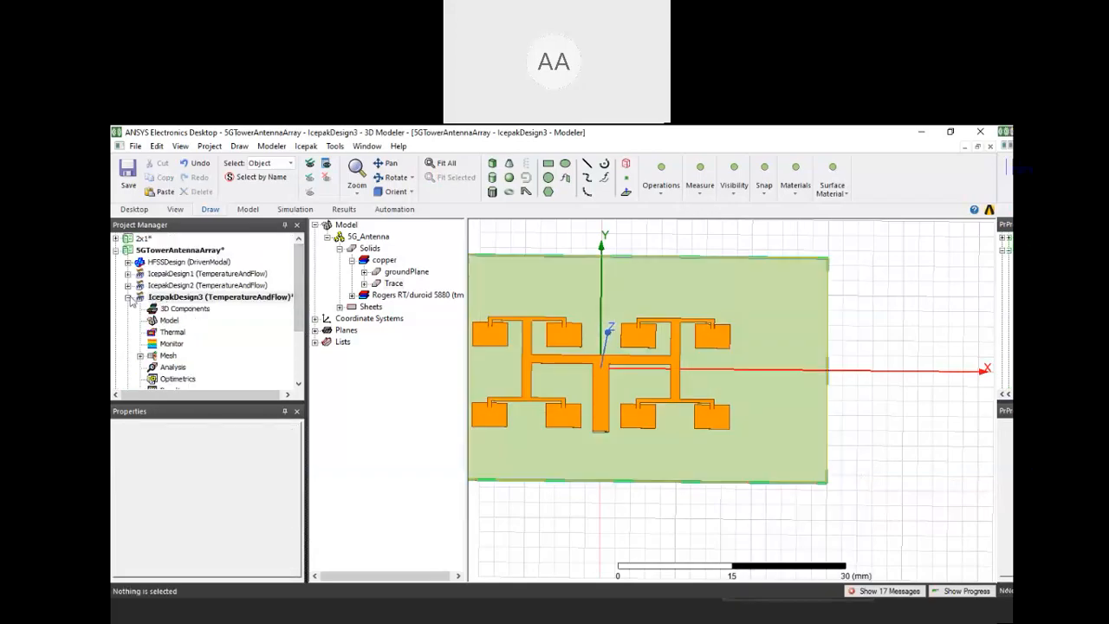
pyautogui.click(128, 298)
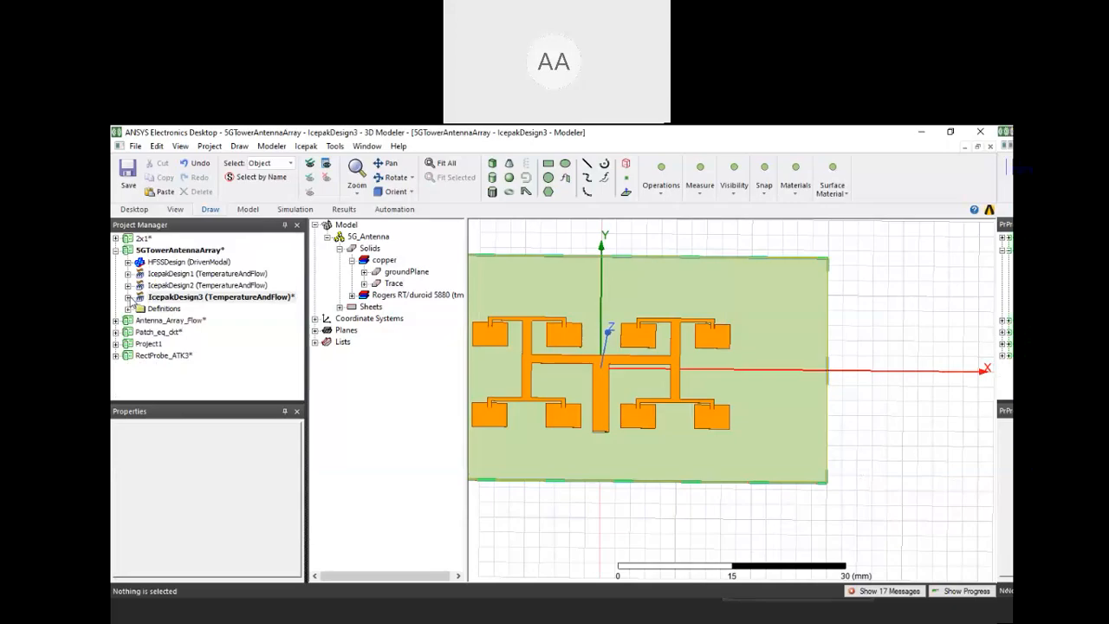
# Open the IcepakDesign1 model and hide the TopCover and the aluminum Enclosure_1 around the antenna
pyautogui.doubleClick(206, 274)
pyautogui.moveTo(755, 426); pyautogui.dragTo(751, 420, button='middle')
pyautogui.click(608, 306)
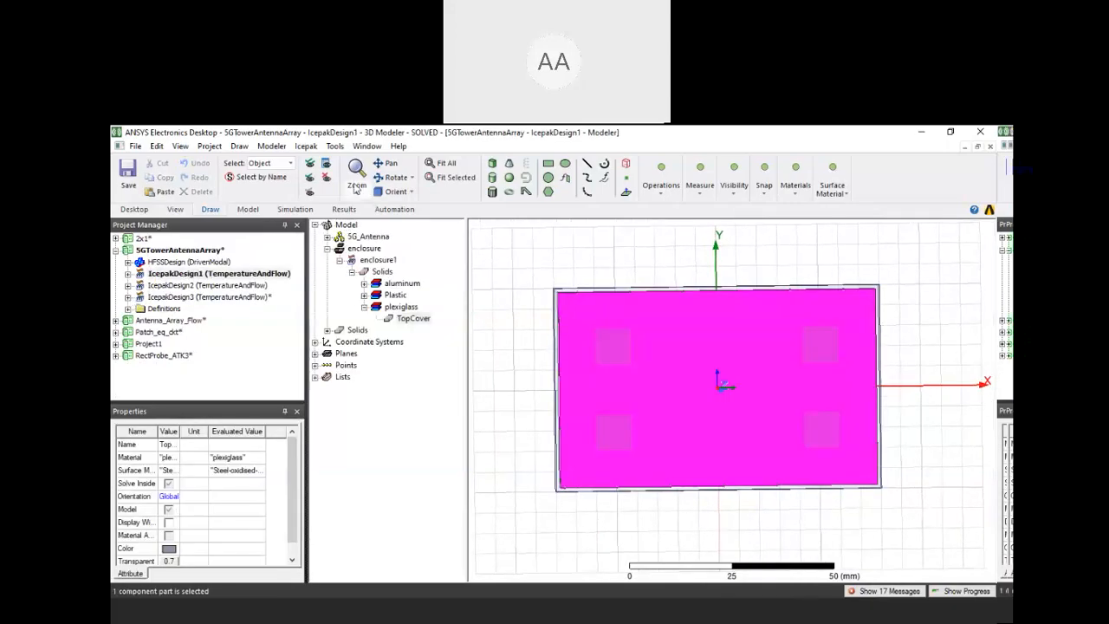
pyautogui.click(327, 178)
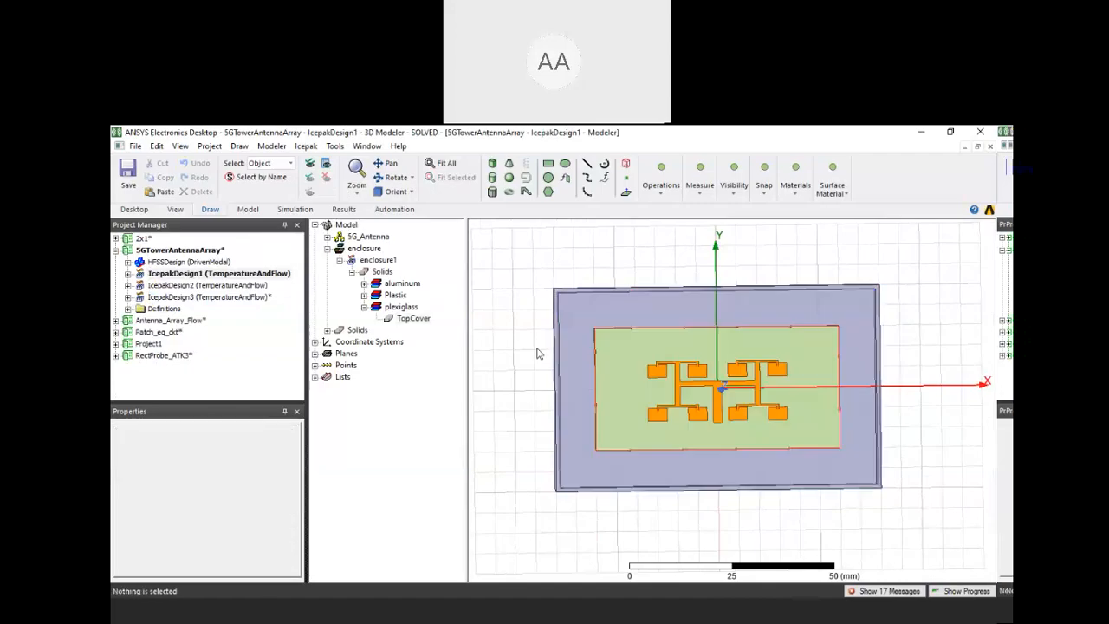
pyautogui.click(562, 352)
pyautogui.click(326, 178)
# Hide the plastic standoffs beneath the antenna board in IcepakDesign1, leaving only the board and patch array in view
pyautogui.moveTo(704, 410); pyautogui.dragTo(699, 393, button='middle')
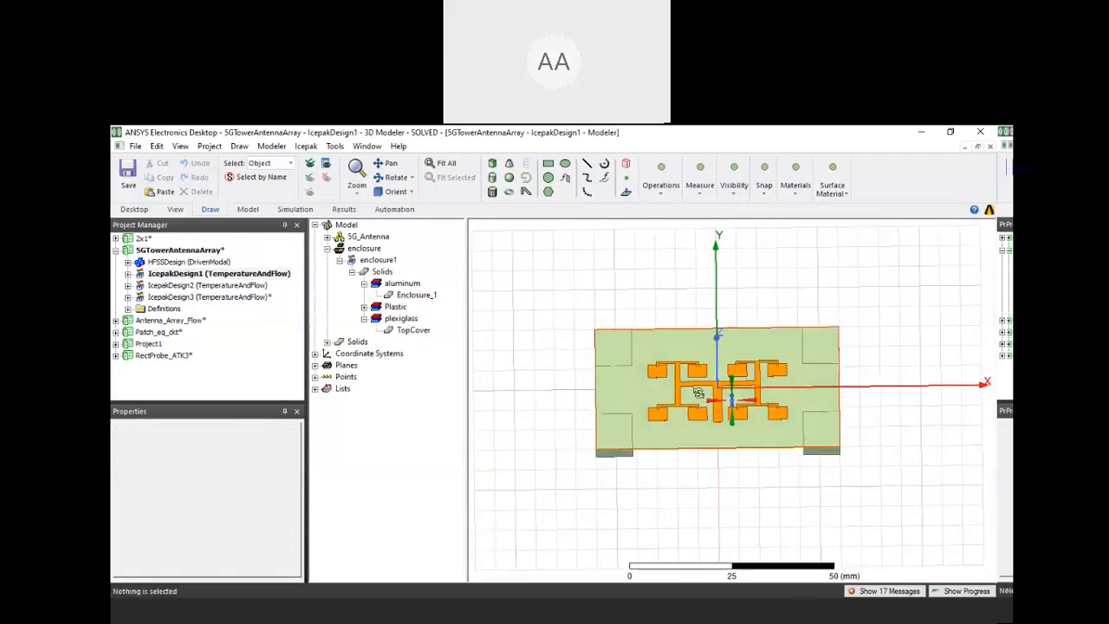
pyautogui.click(620, 456)
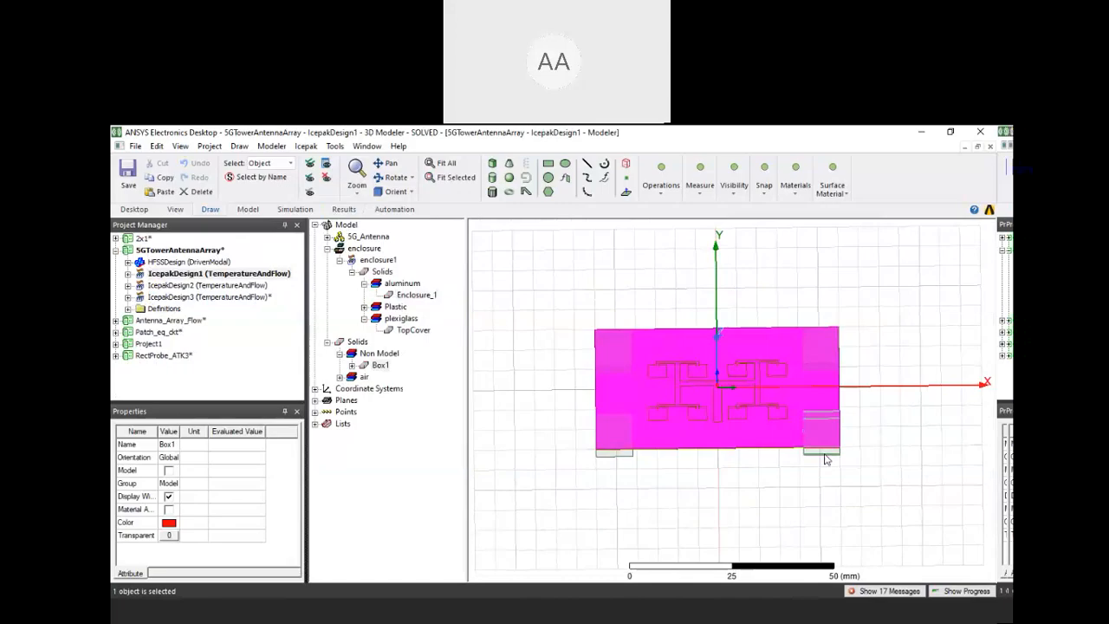
pyautogui.click(826, 460)
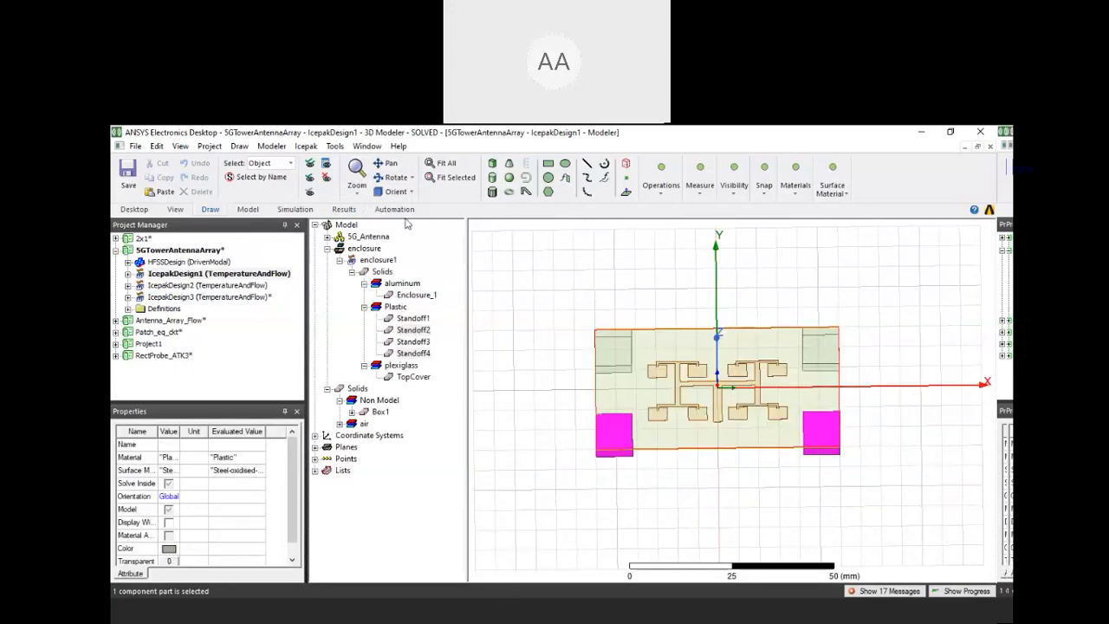
pyautogui.click(539, 295)
pyautogui.moveTo(733, 400)
pyautogui.mouseDown(button='middle')
pyautogui.moveTo(723, 374)
pyautogui.moveTo(724, 394)
pyautogui.mouseUp(button='middle')
pyautogui.click(614, 431)
pyautogui.keyDown('ctrl'); pyautogui.click(821, 428); pyautogui.keyUp('ctrl')
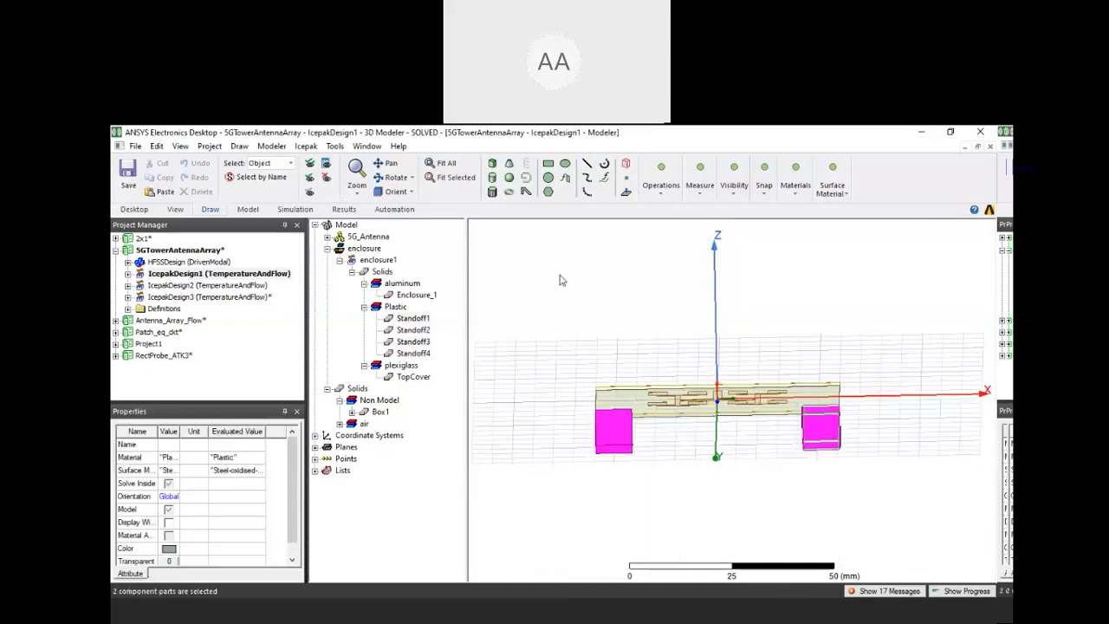
pyautogui.click(324, 181)
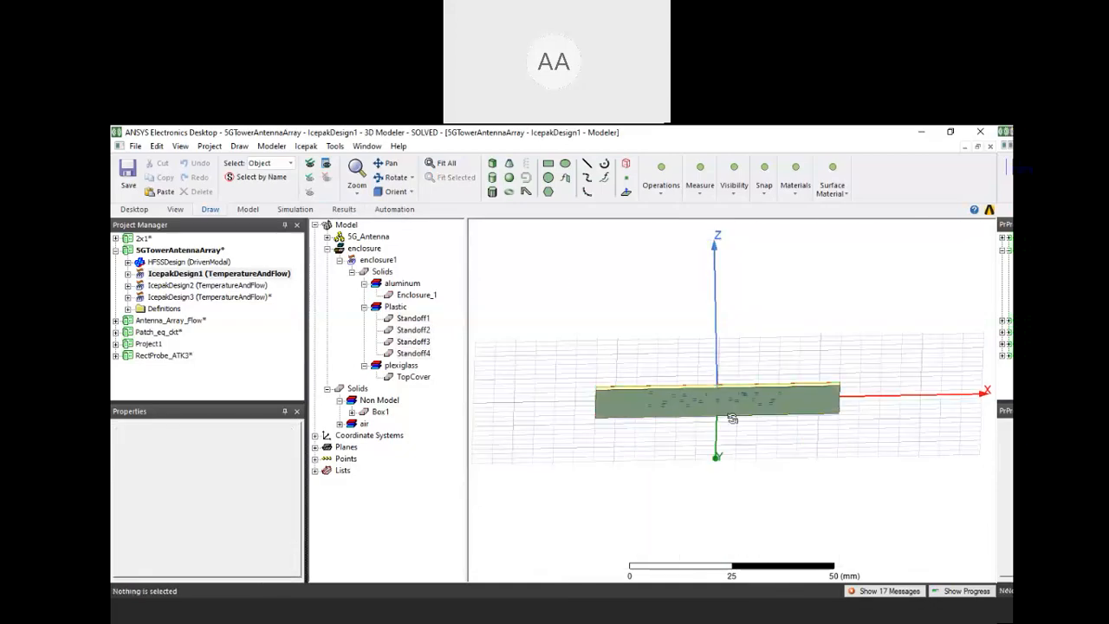
pyautogui.moveTo(732, 417); pyautogui.dragTo(743, 492, button='middle')
pyautogui.scroll(3, 744, 496)
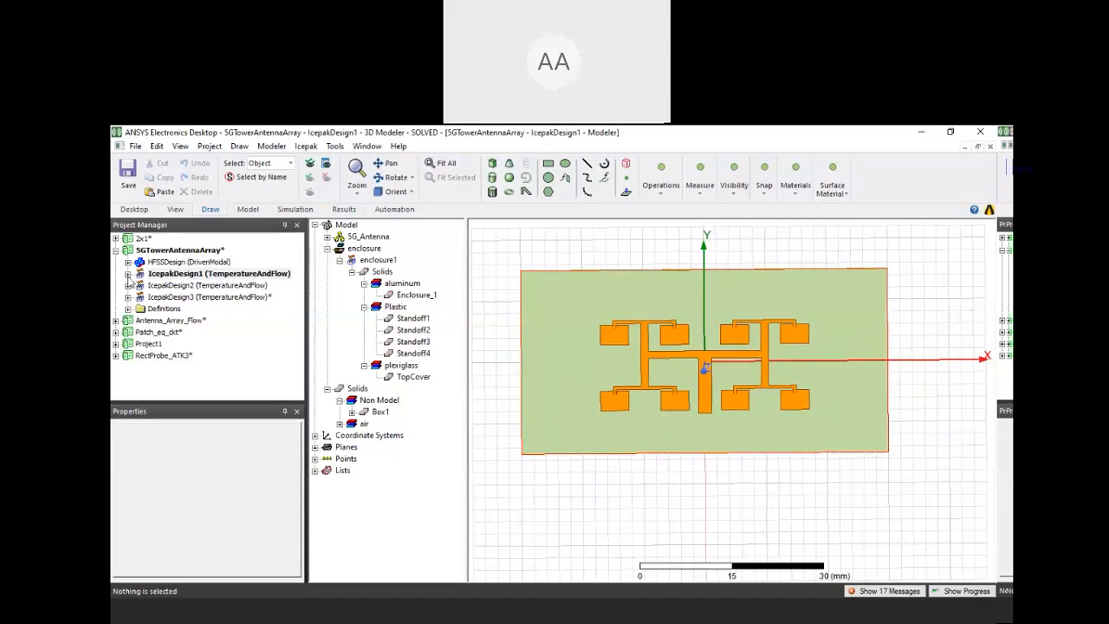
# Expand IcepakDesign1 in the project and check which monitor it contains
pyautogui.click(128, 273)
pyautogui.scroll(-1, 166, 314)
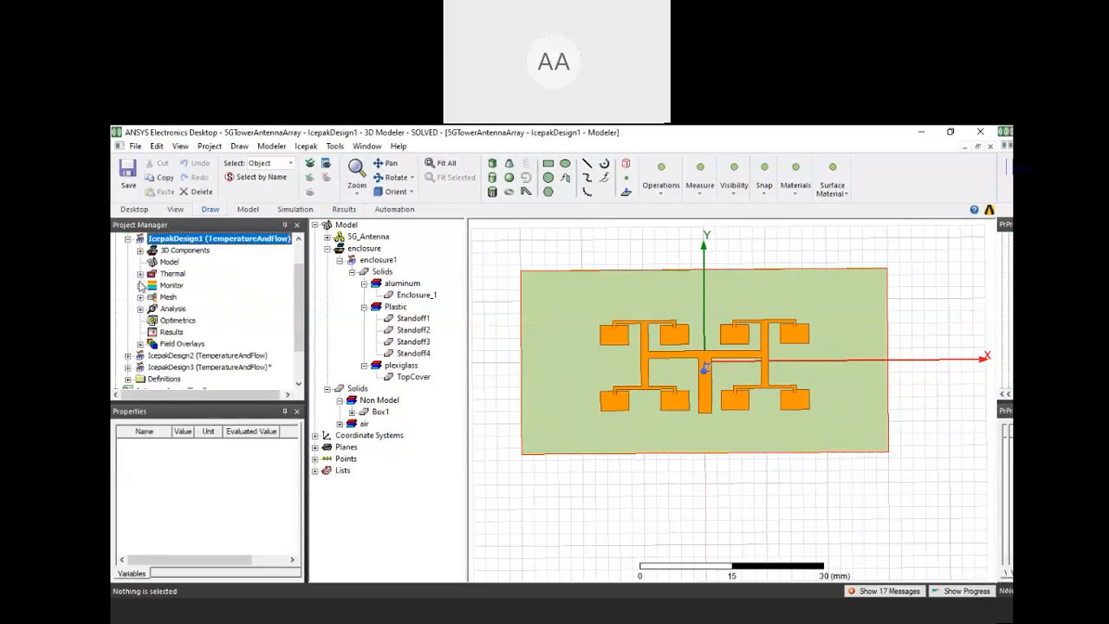
pyautogui.click(140, 285)
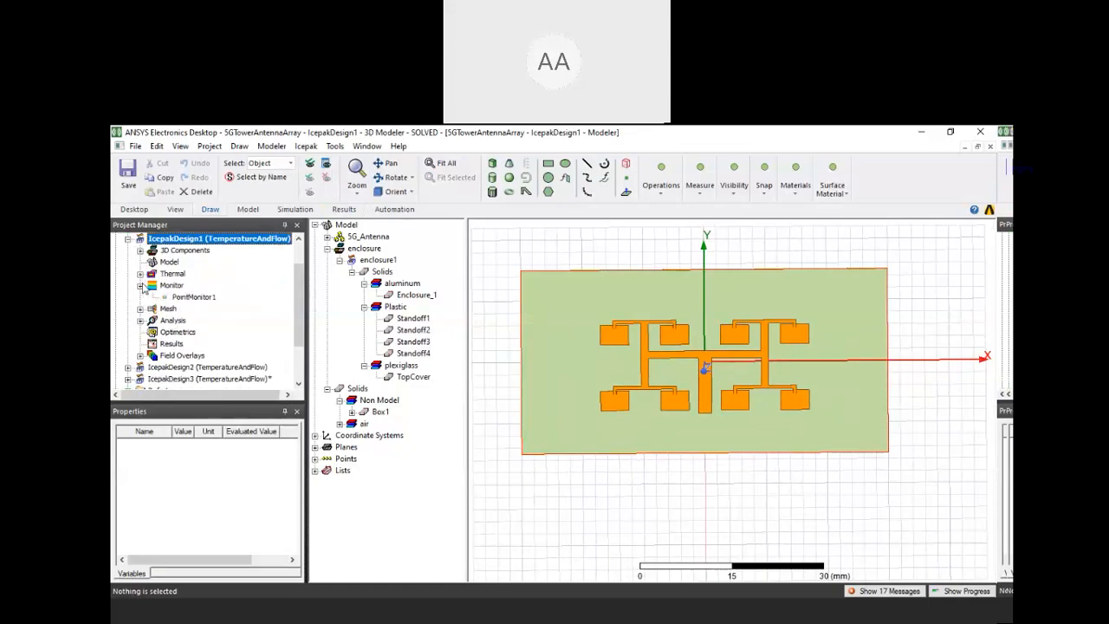
pyautogui.click(140, 285)
# Display the Temperature1 field overlay of IcepakDesign1 and examine the heat distribution across the feed line, patches and board
pyautogui.click(139, 343)
pyautogui.click(191, 355)
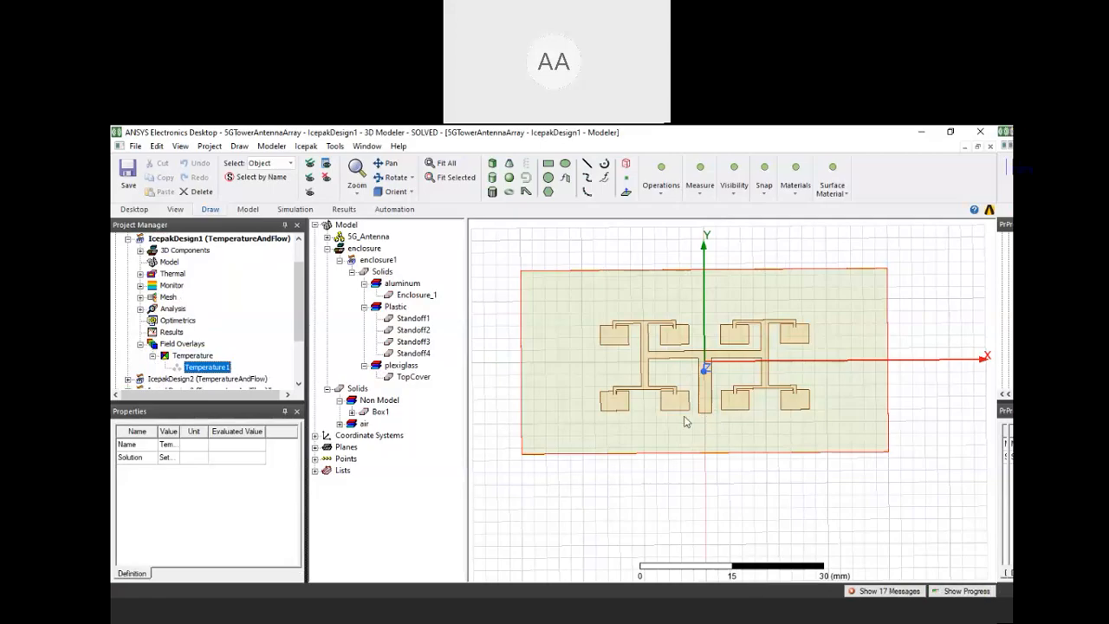
pyautogui.scroll(4, 660, 427)
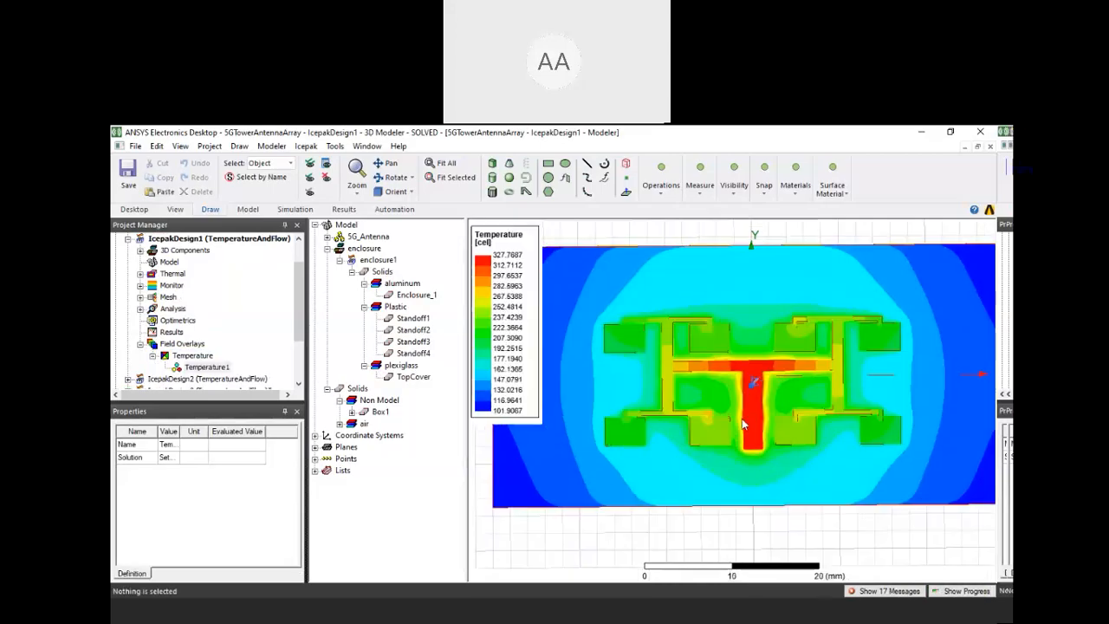
pyautogui.scroll(-1, 742, 421)
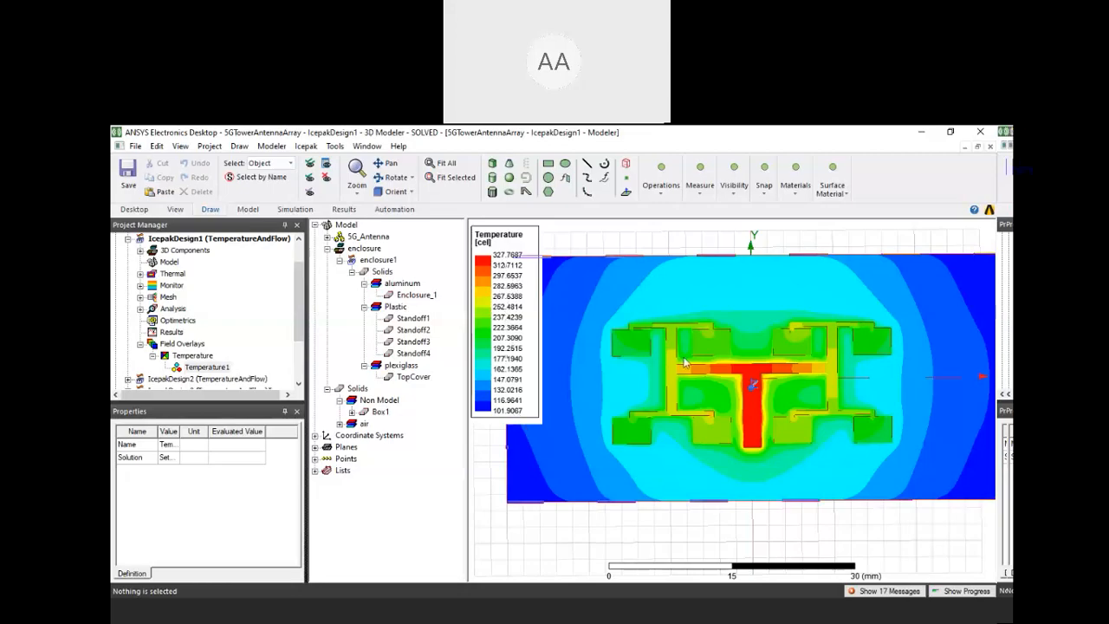
pyautogui.scroll(-1, 502, 424)
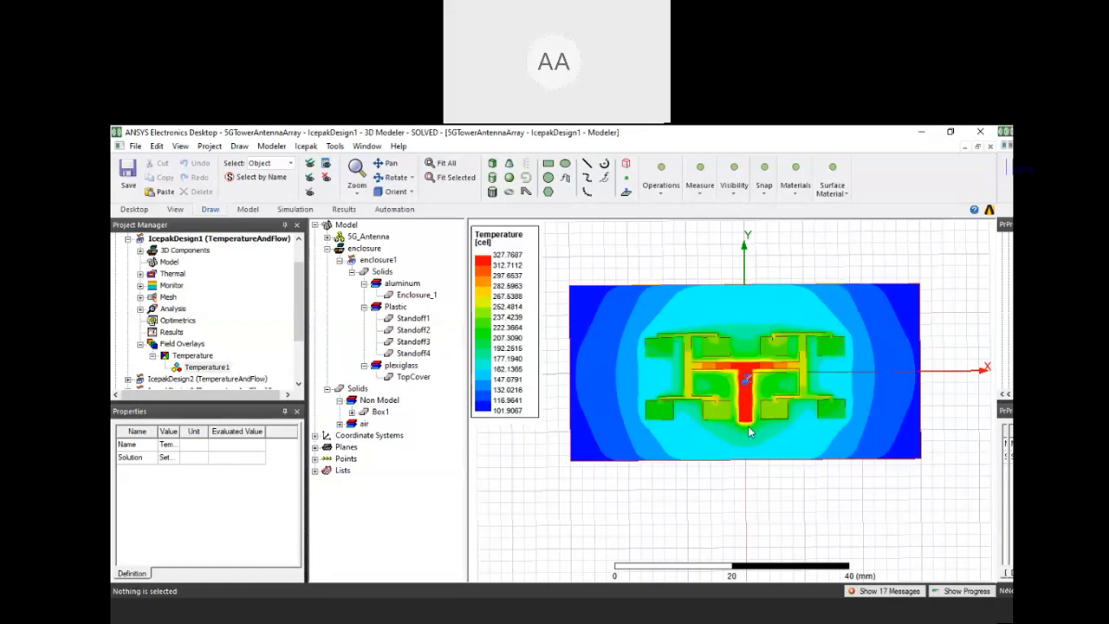
pyautogui.scroll(3, 754, 428)
pyautogui.scroll(1, 749, 424)
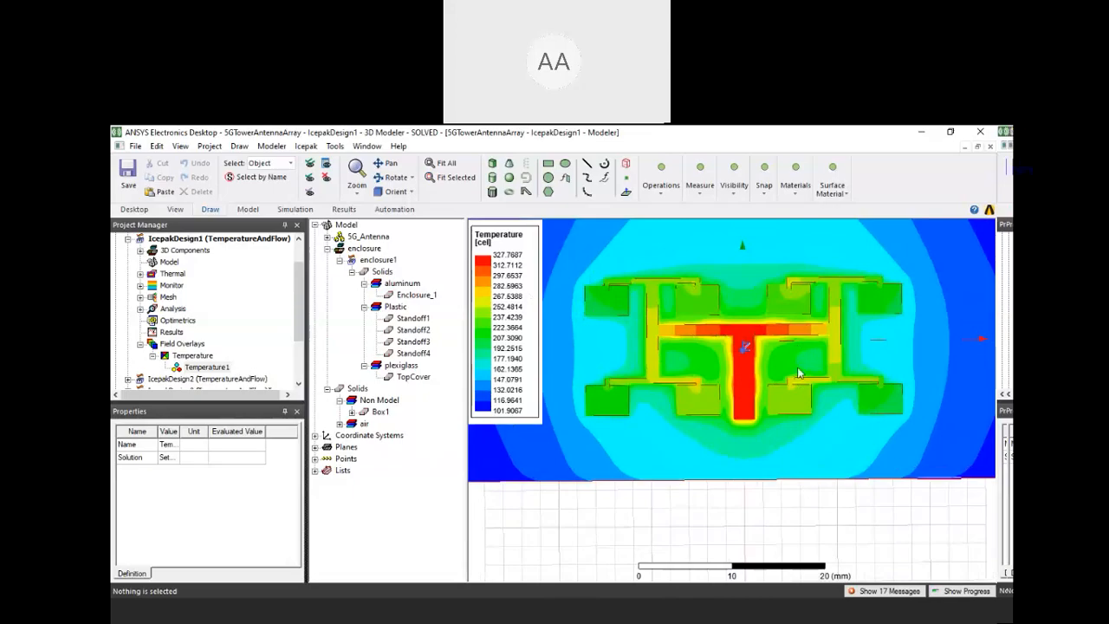
pyautogui.scroll(-1, 799, 375)
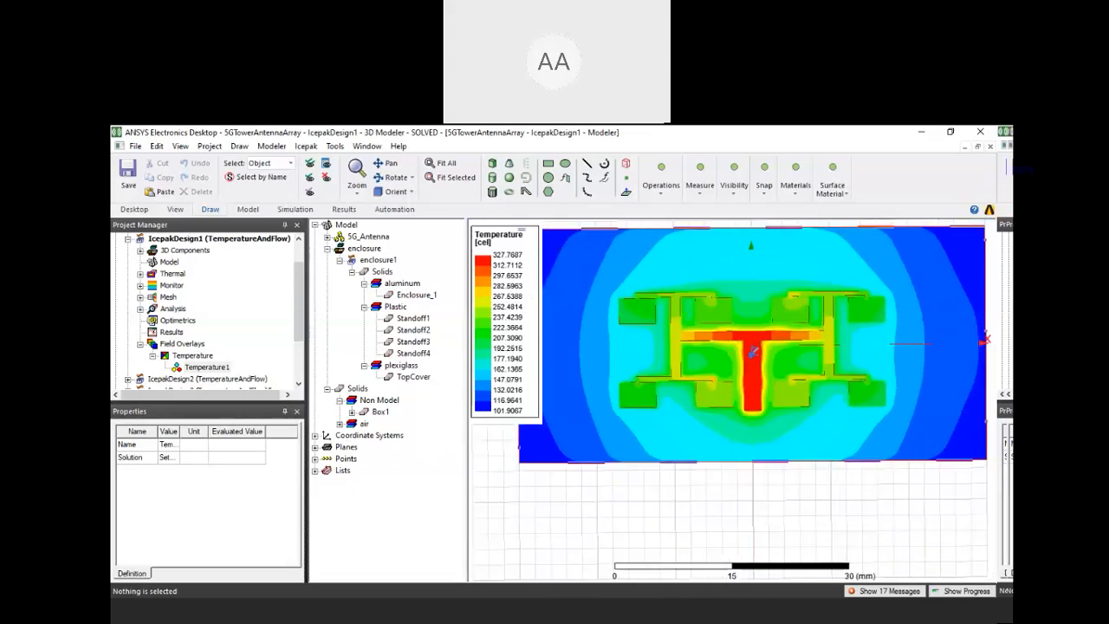
pyautogui.scroll(-1, 795, 368)
pyautogui.scroll(1, 143, 282)
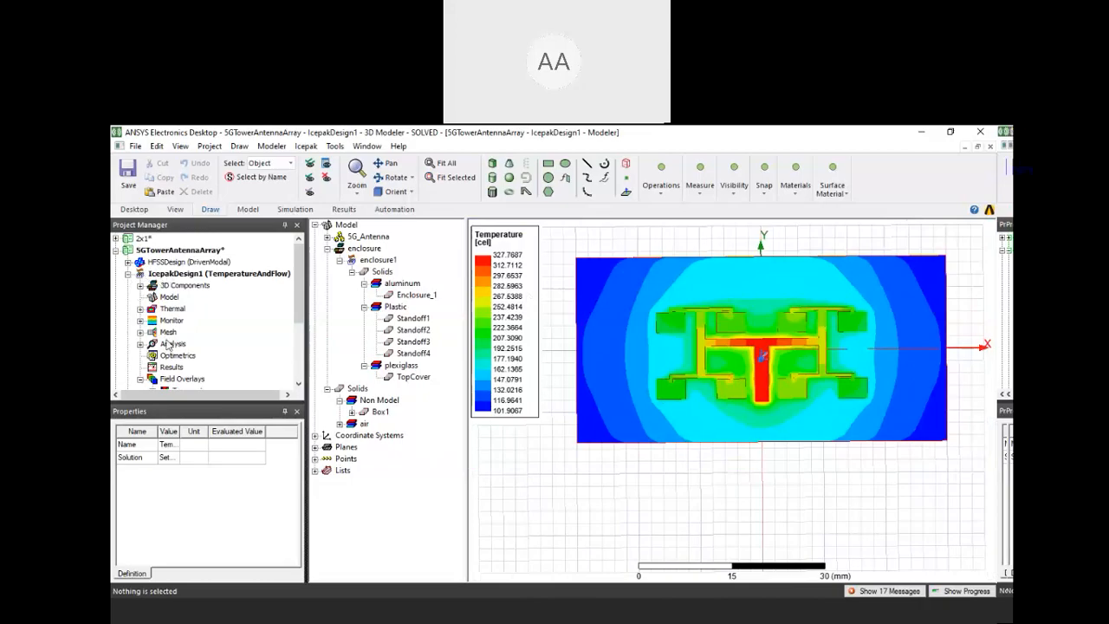
# Open the HFSSDesign S Parameter Plot Comparison and compare the No Thermal Feedback curve with the With Thermal Feedback 150W curve
pyautogui.click(128, 274)
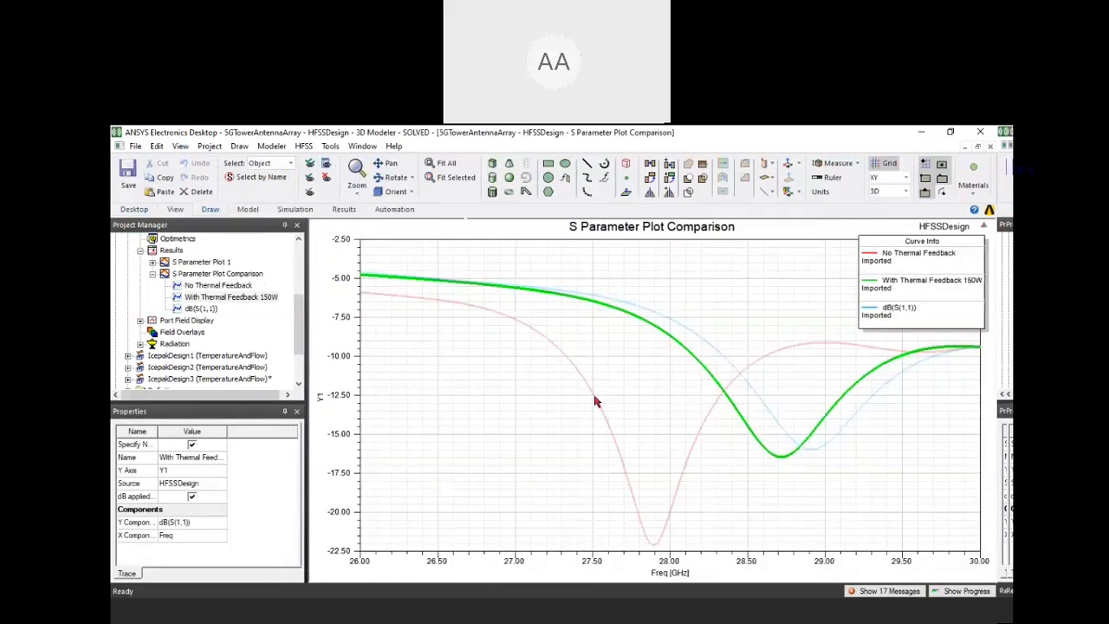
pyautogui.click(725, 414)
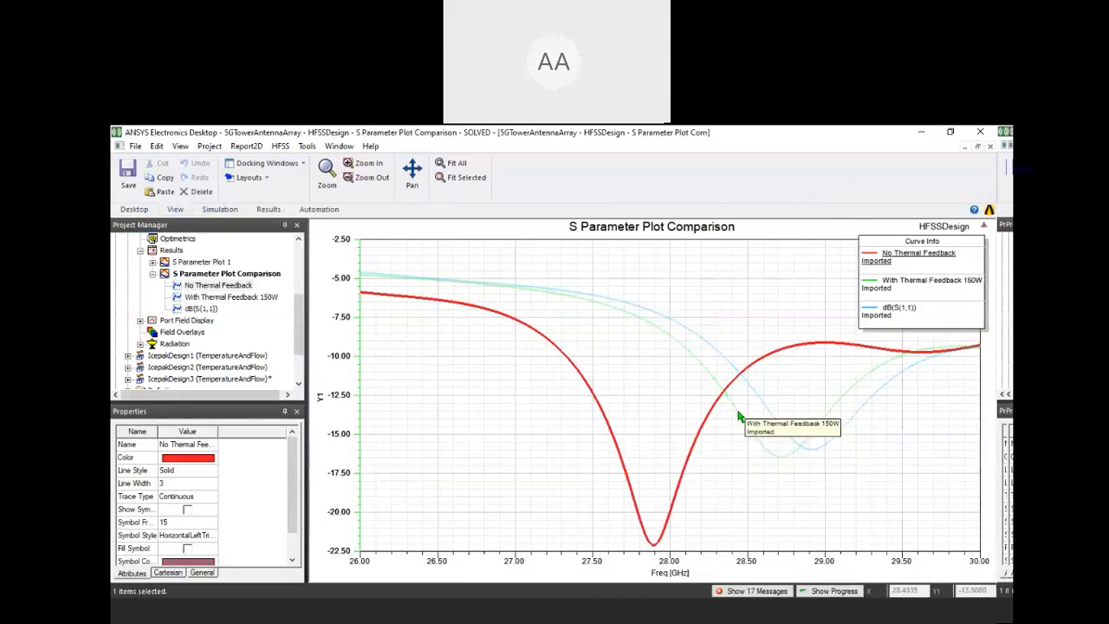
pyautogui.click(784, 455)
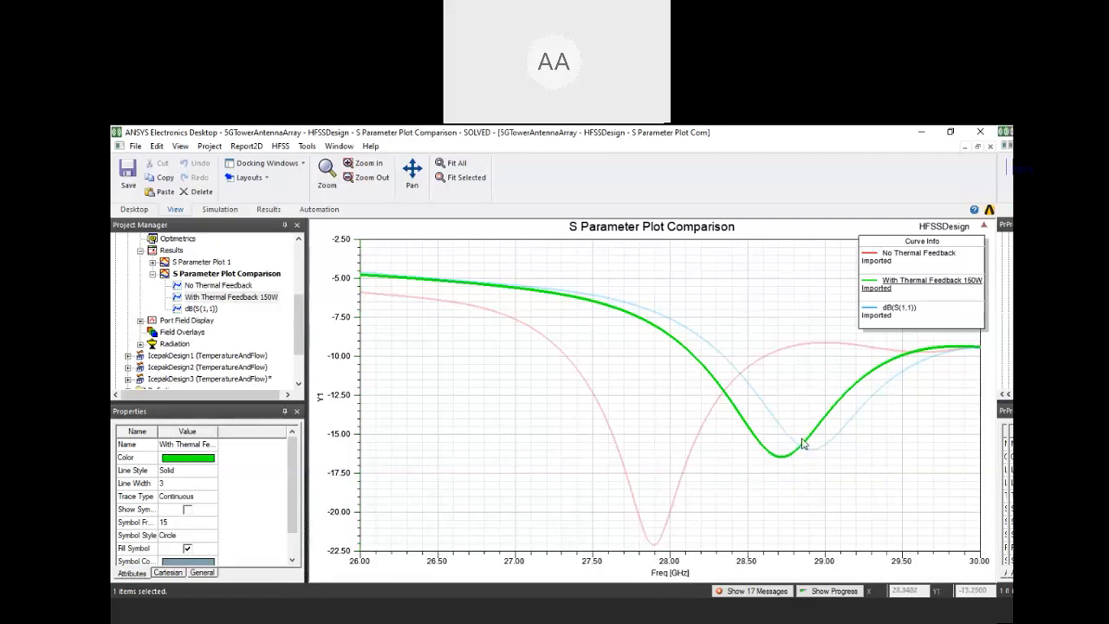
pyautogui.click(434, 406)
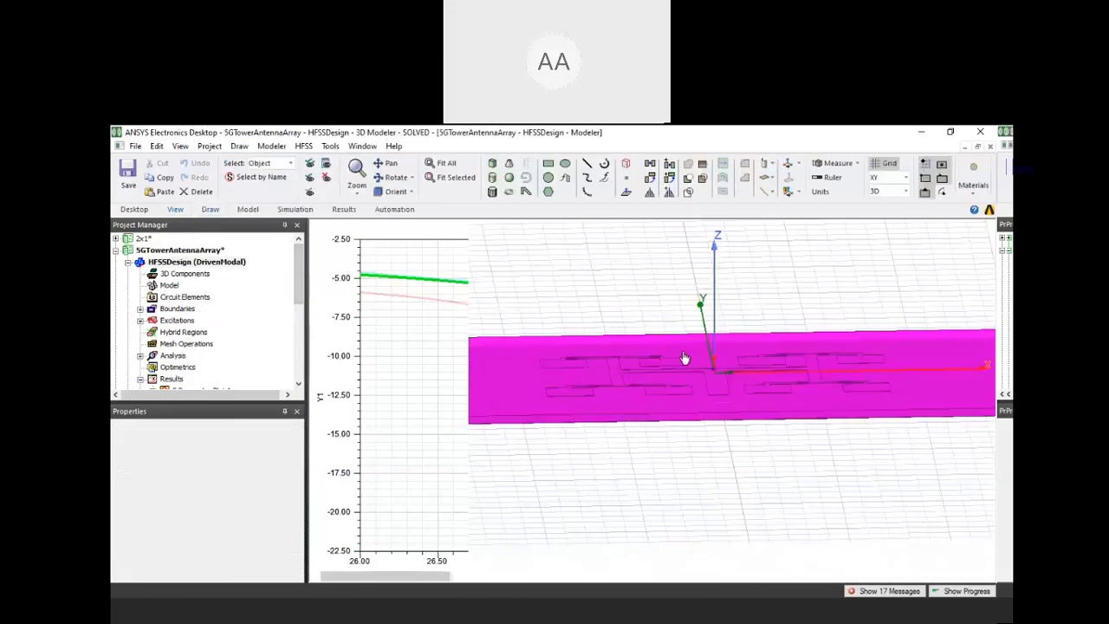
# View the whole antenna in the HFSSDesign 3D model with nothing selected, and collapse the design in the project
pyautogui.keyDown('alt'); pyautogui.moveTo(685, 357); pyautogui.dragTo(684, 404); pyautogui.keyUp('alt')
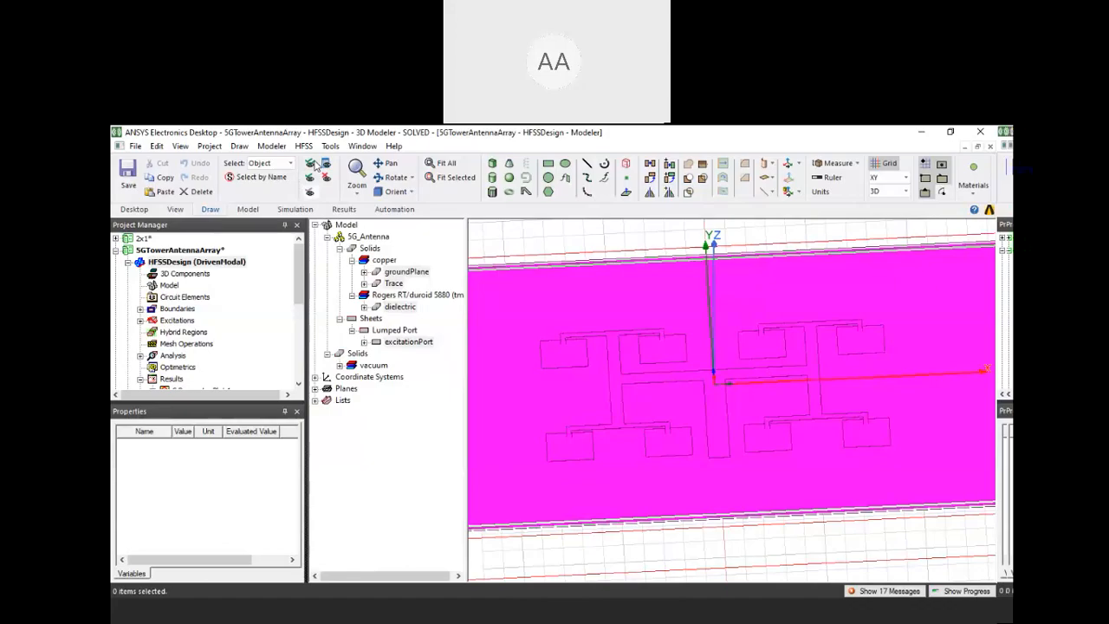
pyautogui.scroll(-3, 765, 415)
pyautogui.click(748, 529)
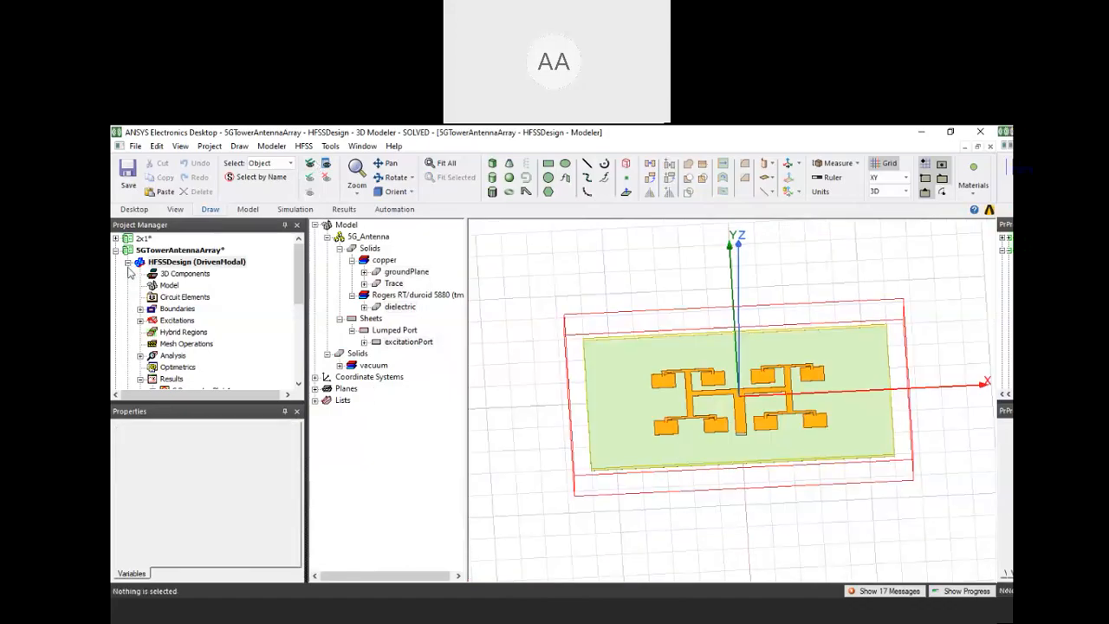
pyautogui.click(129, 263)
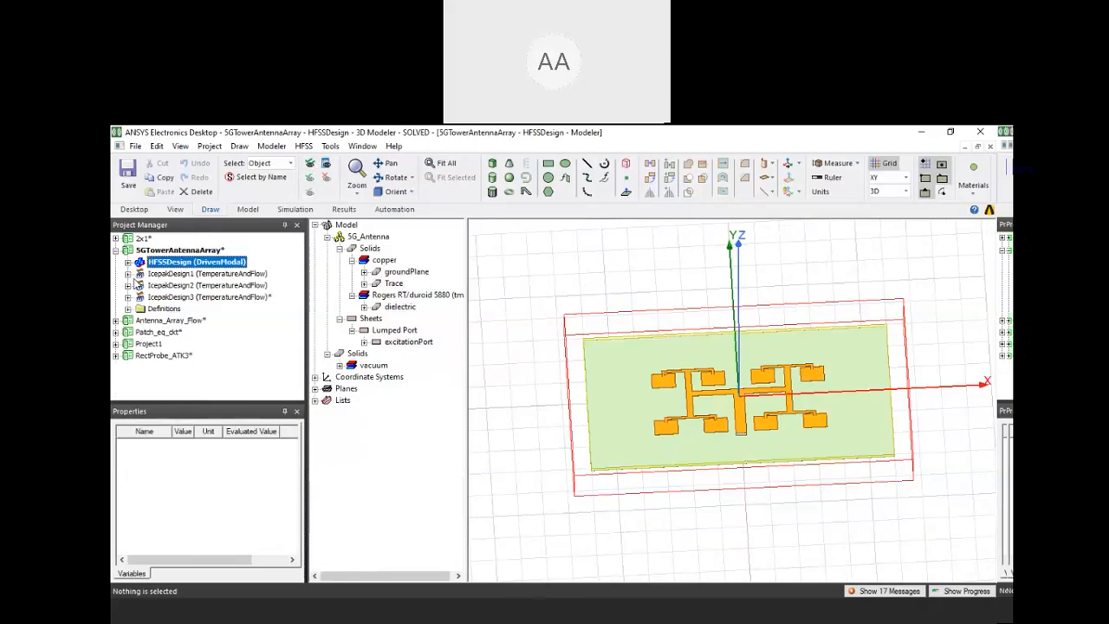
# Reopen IcepakDesign1 and show all its hidden objects again, inspecting the enclosure around the temperature plot
pyautogui.click(139, 274)
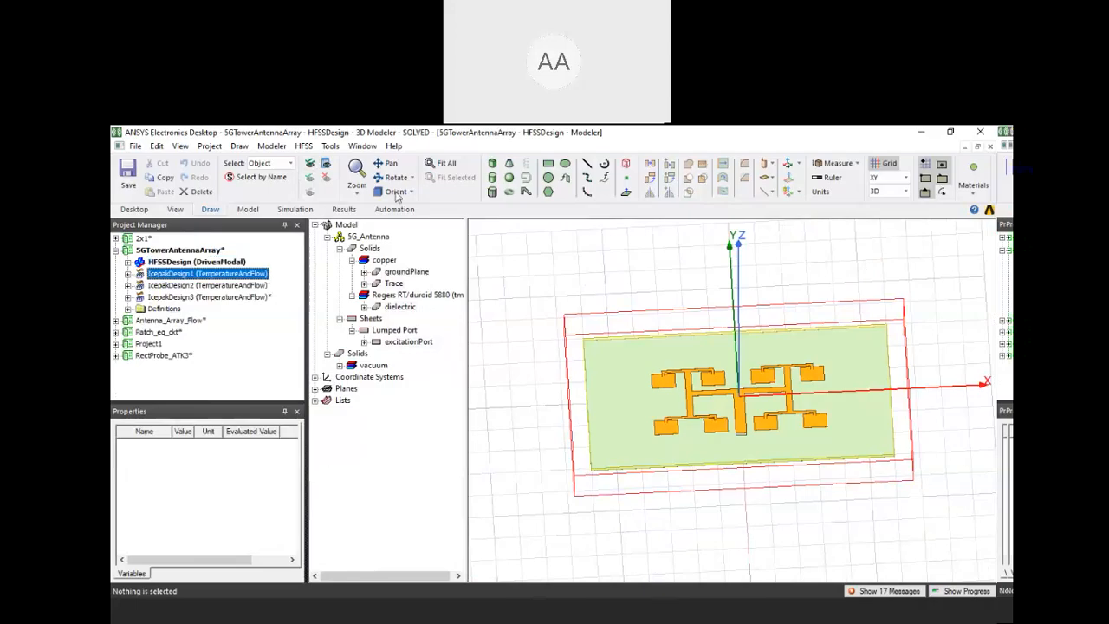
pyautogui.click(315, 167)
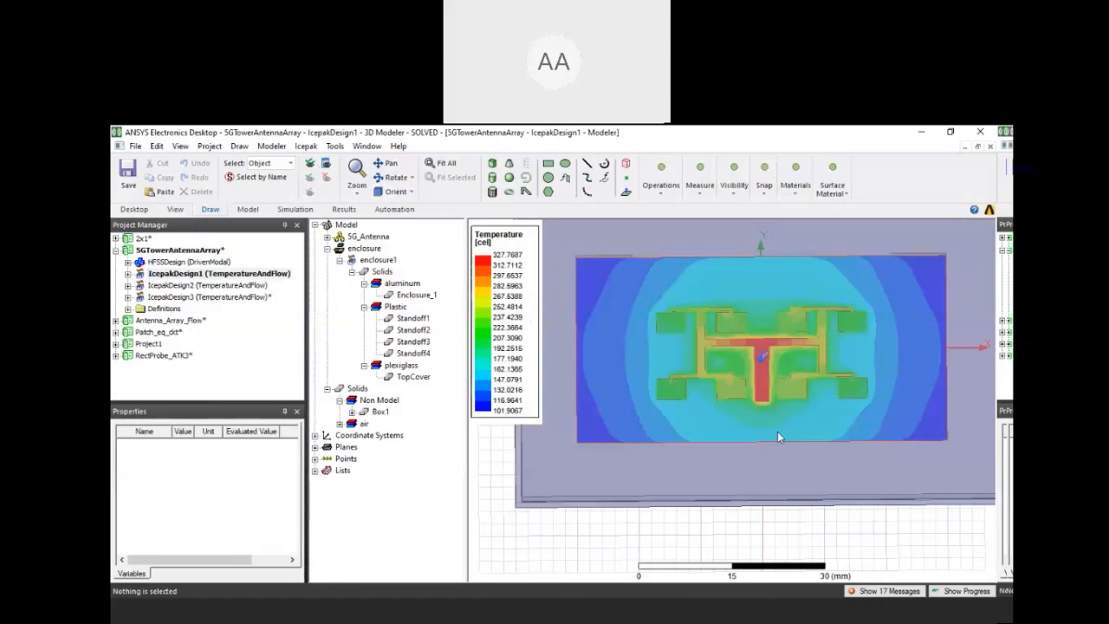
pyautogui.moveTo(777, 431); pyautogui.dragTo(766, 323, button='middle')
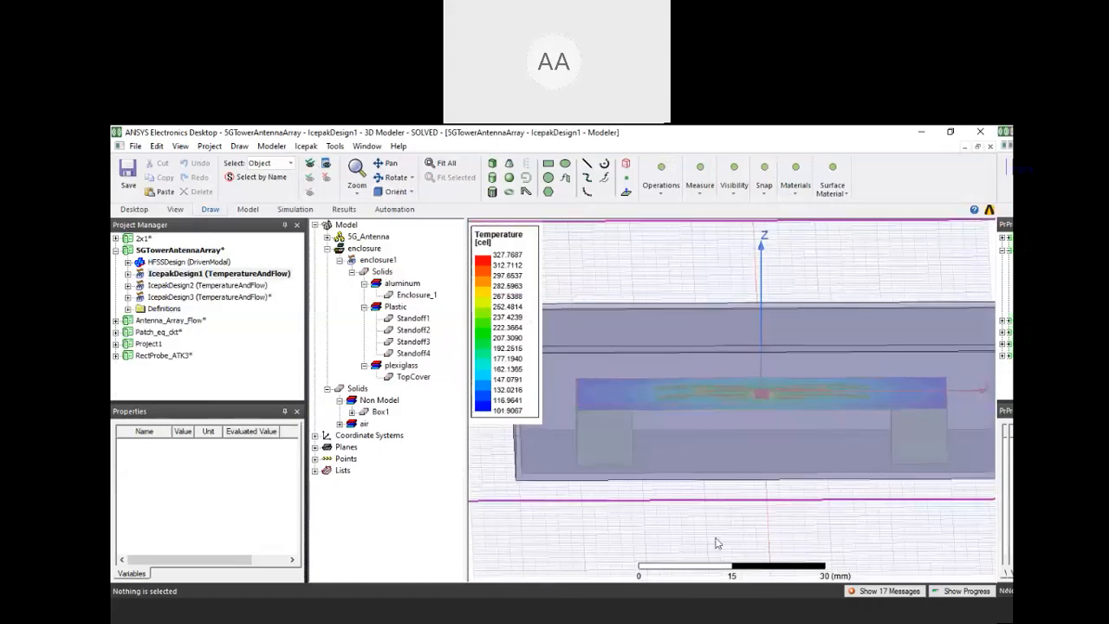
pyautogui.scroll(-2, 725, 508)
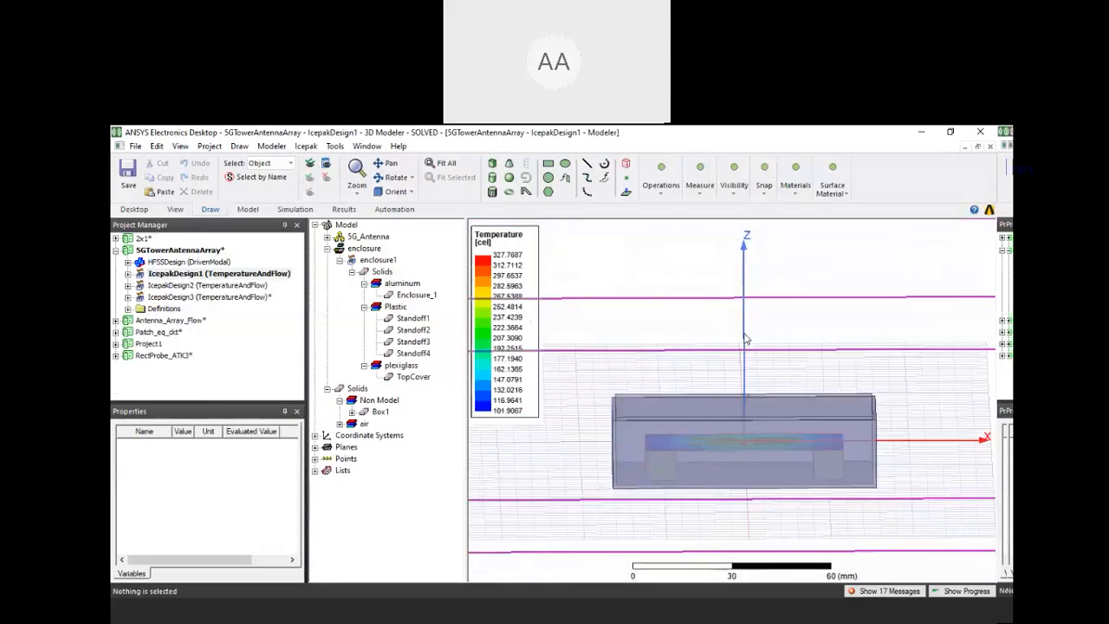
pyautogui.scroll(2, 687, 485)
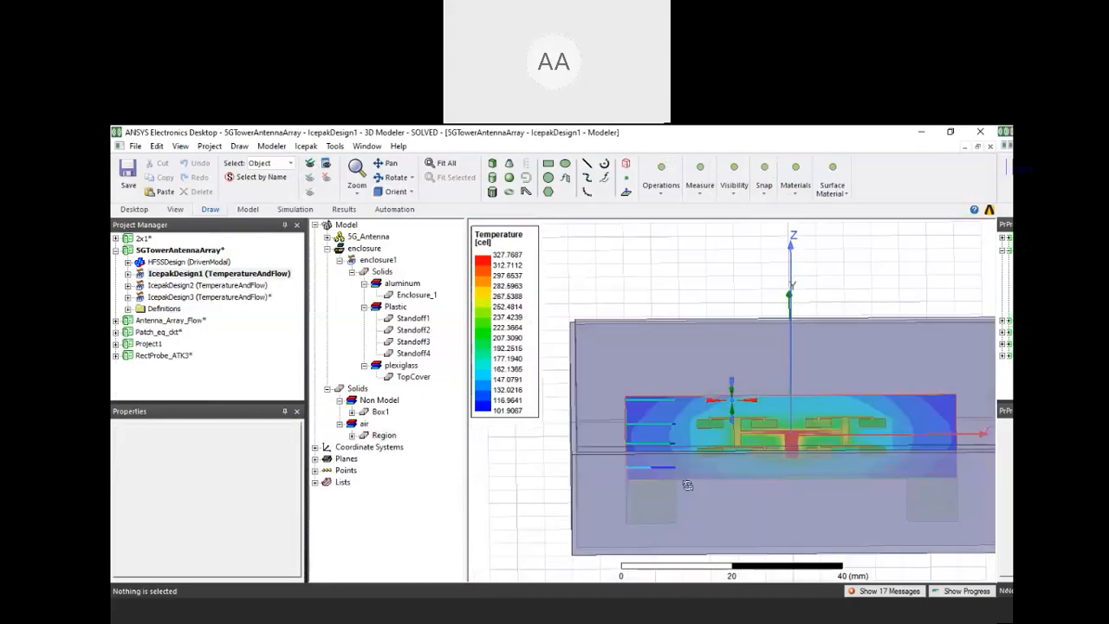
pyautogui.moveTo(687, 485); pyautogui.dragTo(685, 502, button='middle')
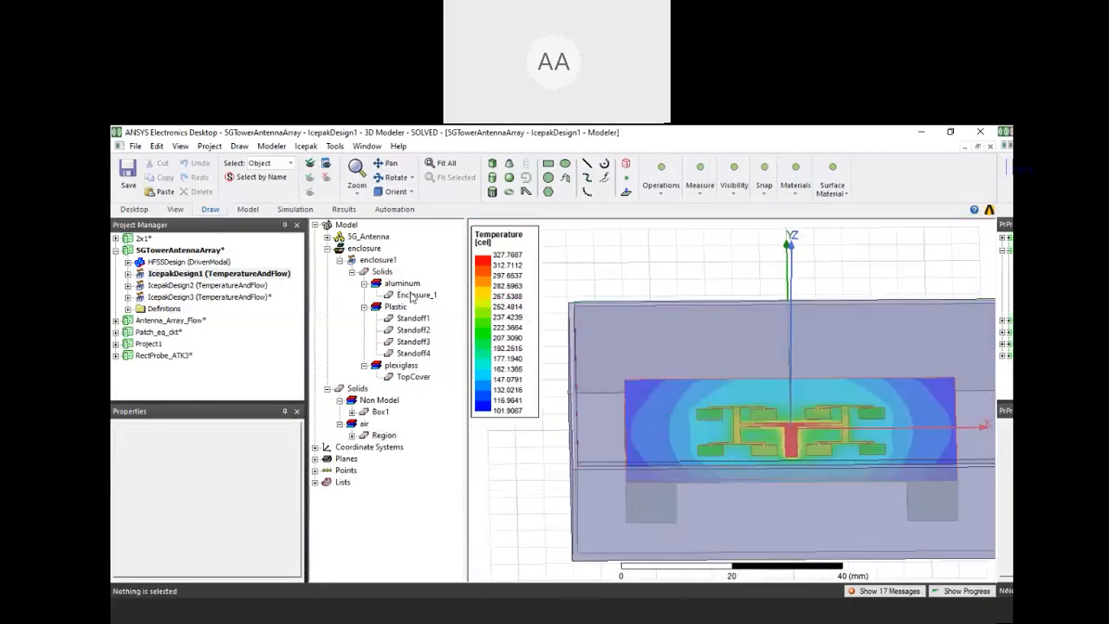
# Highlight the aluminum Enclosure_1 and the plexiglass TopCover in turn, and examine each part from several angles
pyautogui.click(413, 296)
pyautogui.scroll(-3, 706, 408)
pyautogui.moveTo(733, 420); pyautogui.dragTo(730, 442, button='middle')
pyautogui.click(838, 384)
pyautogui.moveTo(844, 413); pyautogui.dragTo(827, 364, button='middle')
pyautogui.click(415, 377)
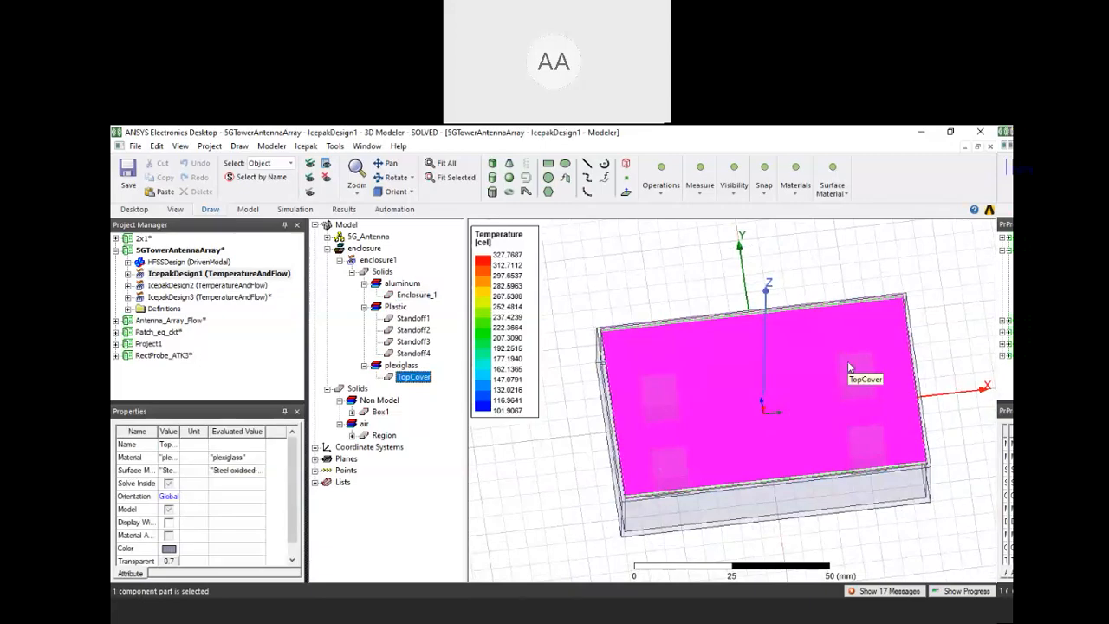
pyautogui.moveTo(747, 392); pyautogui.dragTo(740, 363, button='middle')
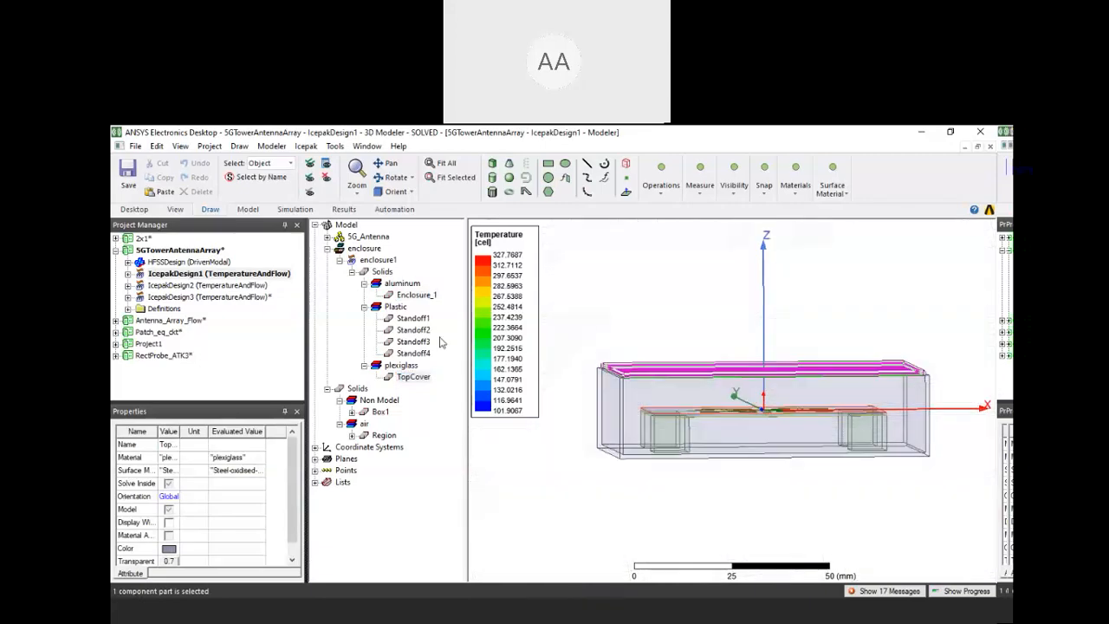
# Highlight Standoff1, Standoff3 and Standoff2 in turn to examine where the plastic standoffs support the antenna board
pyautogui.click(419, 322)
pyautogui.click(415, 342)
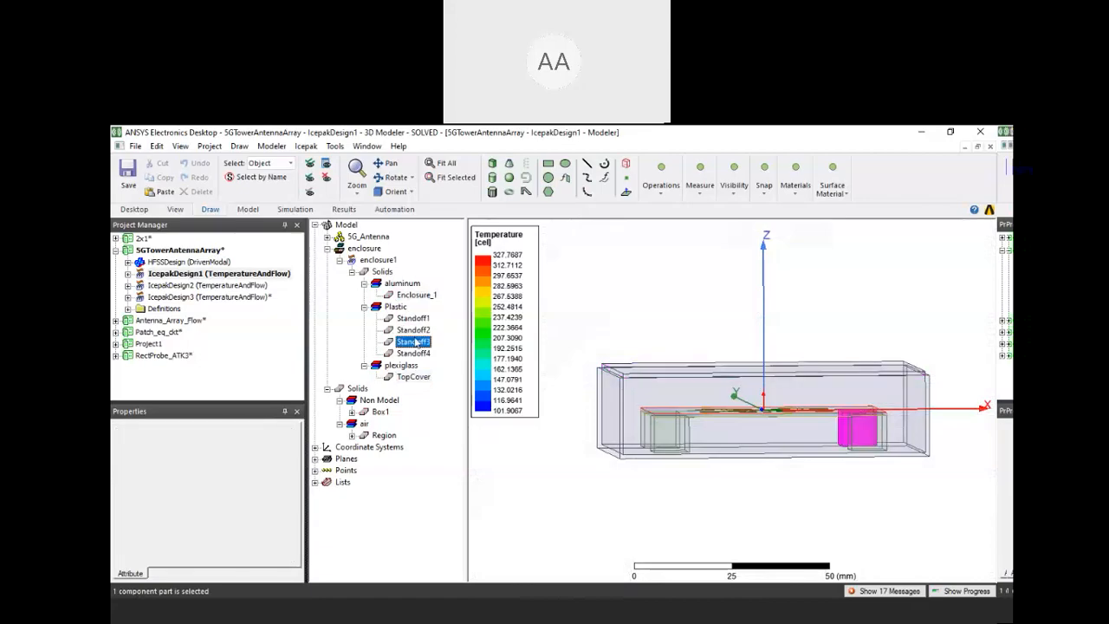
pyautogui.click(412, 329)
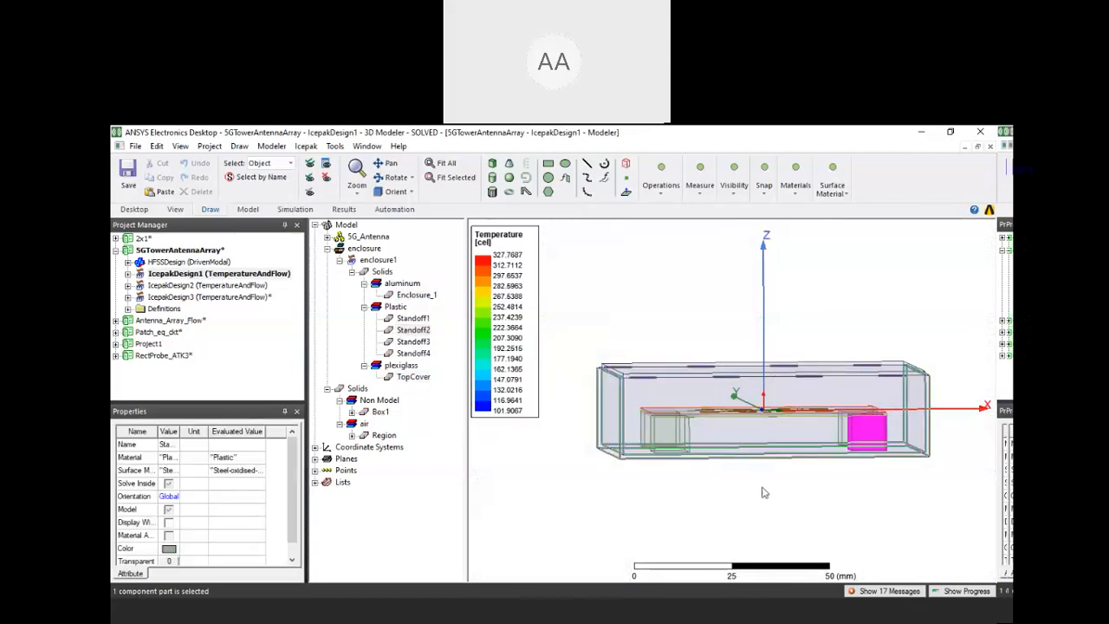
pyautogui.moveTo(766, 492); pyautogui.dragTo(874, 518, button='middle')
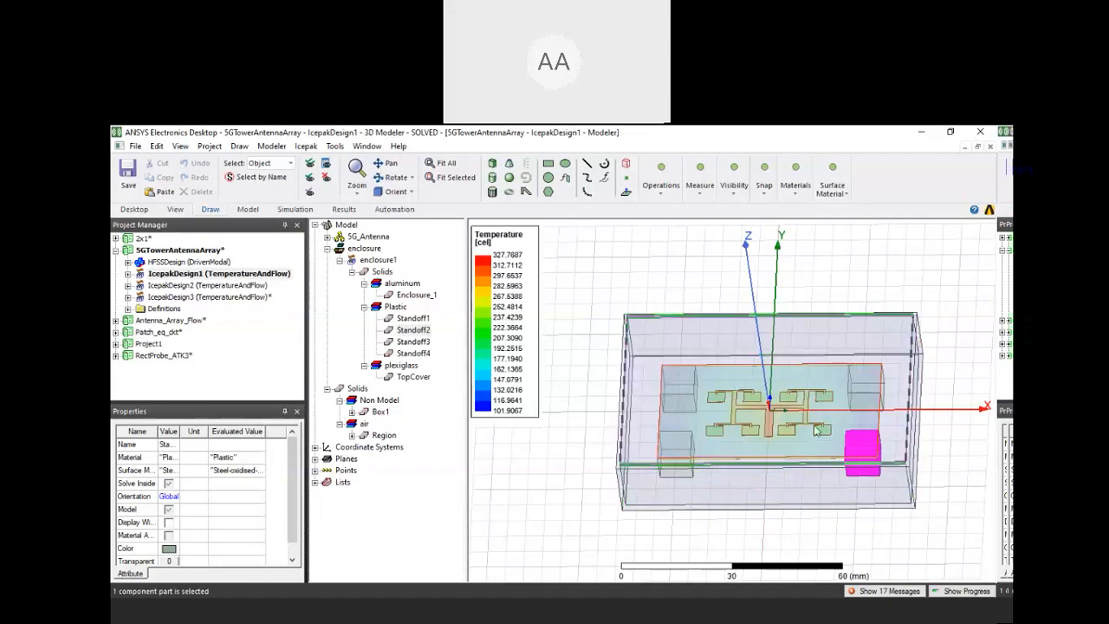
# Open the S Parameter Plot Comparison from the HFSSDesign results and highlight the dB(S(1,1)) curve
pyautogui.moveTo(815, 430); pyautogui.dragTo(812, 426, button='middle')
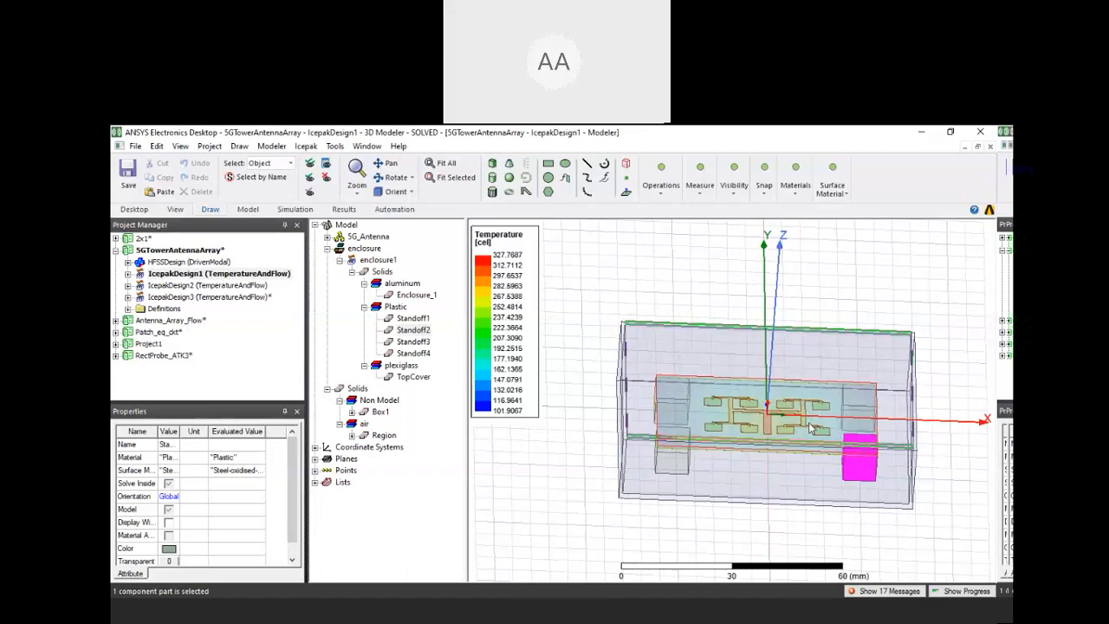
pyautogui.moveTo(778, 410); pyautogui.dragTo(766, 404, button='middle')
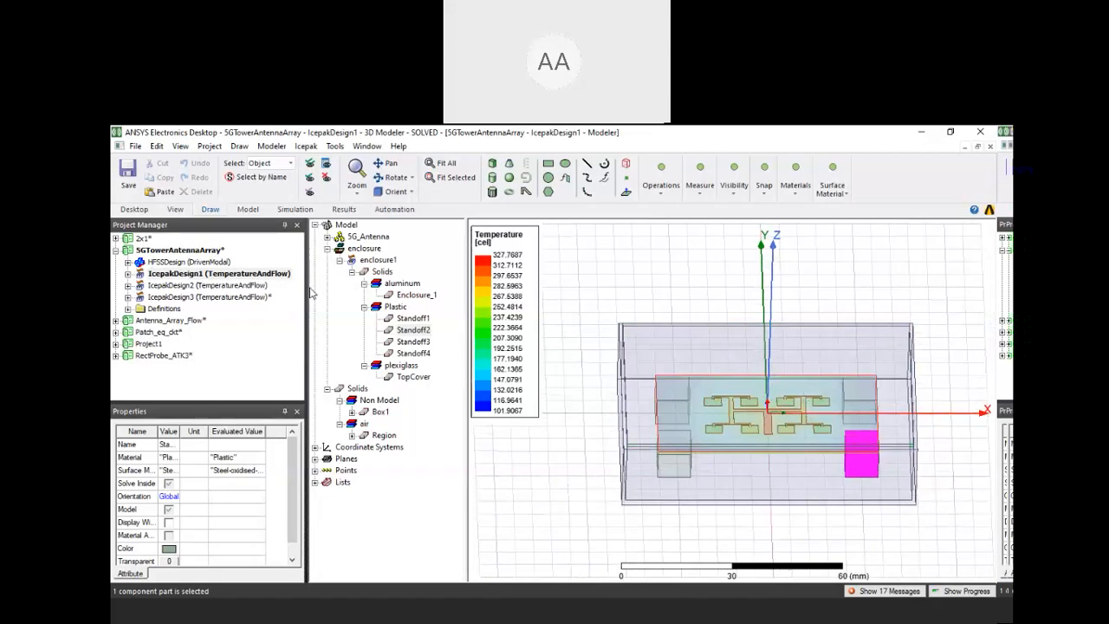
pyautogui.doubleClick(186, 262)
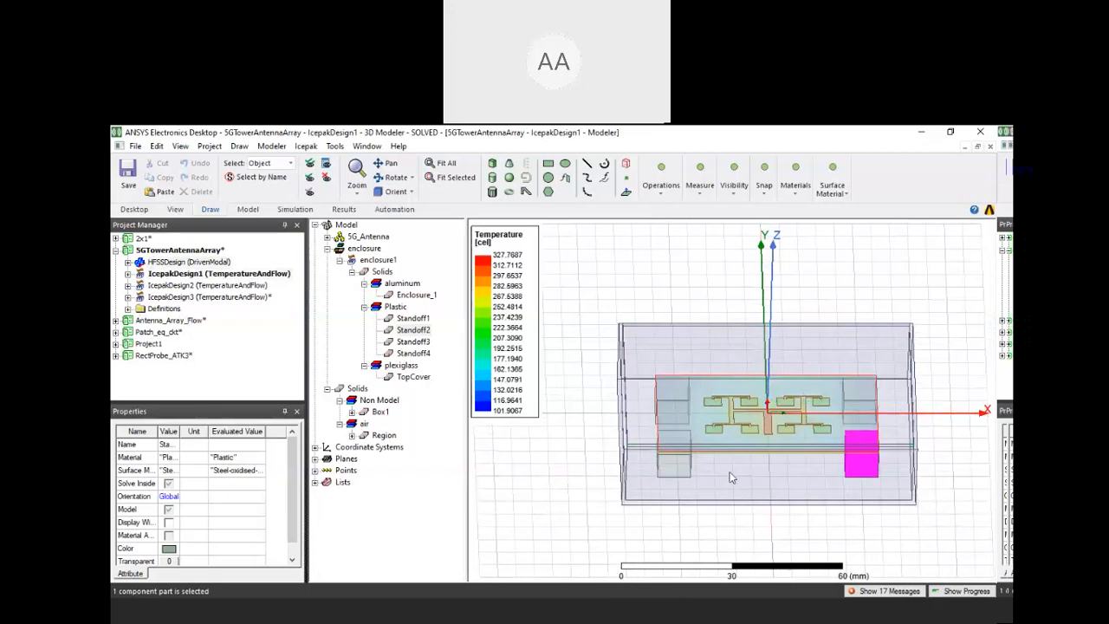
pyautogui.keyDown('alt'); pyautogui.moveTo(729, 449); pyautogui.dragTo(850, 426); pyautogui.keyUp('alt')
pyautogui.click(128, 263)
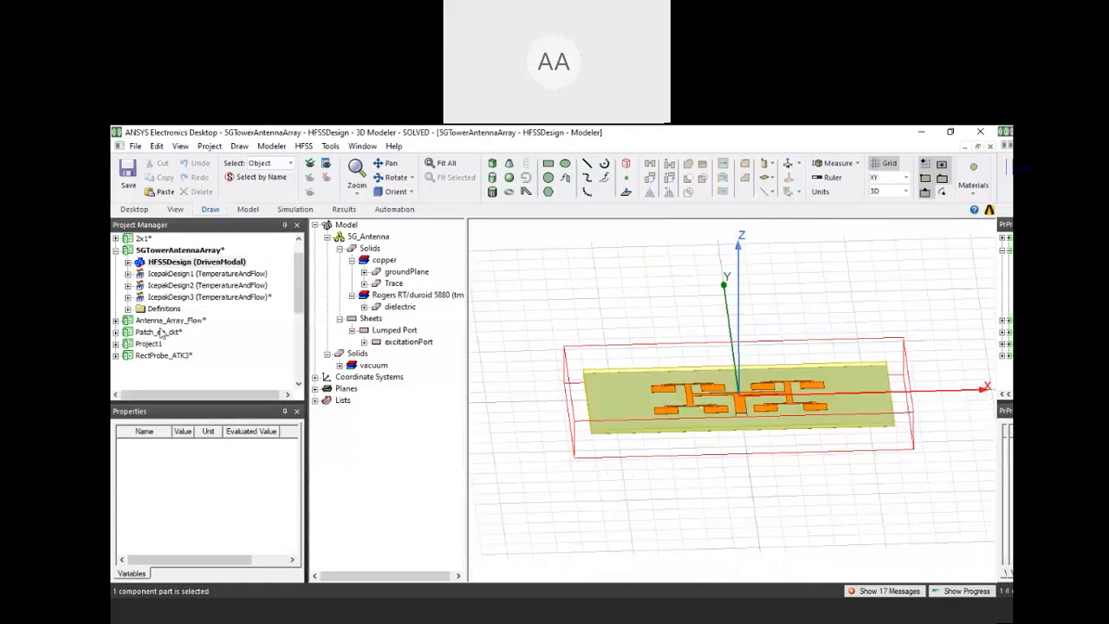
pyautogui.scroll(-2, 164, 333)
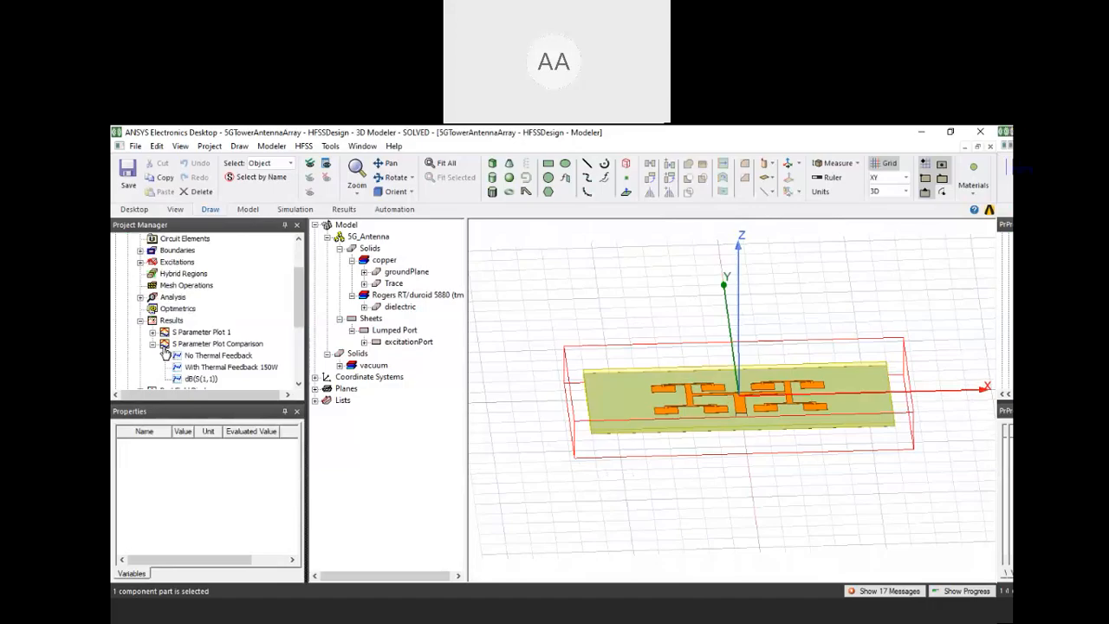
pyautogui.click(164, 349)
pyautogui.doubleClick(164, 349)
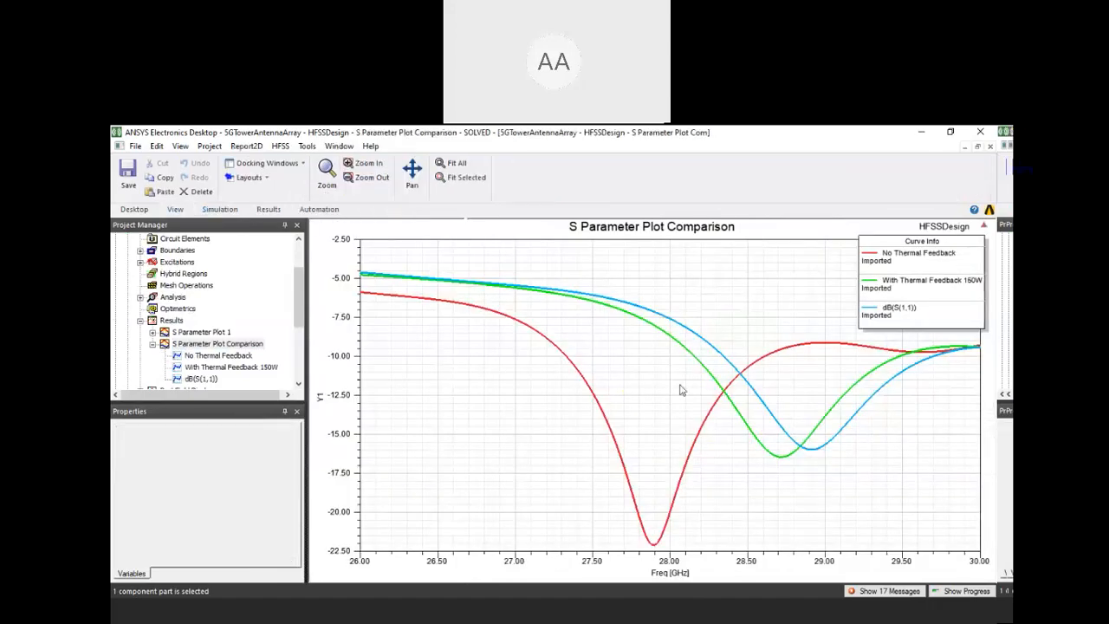
pyautogui.click(814, 450)
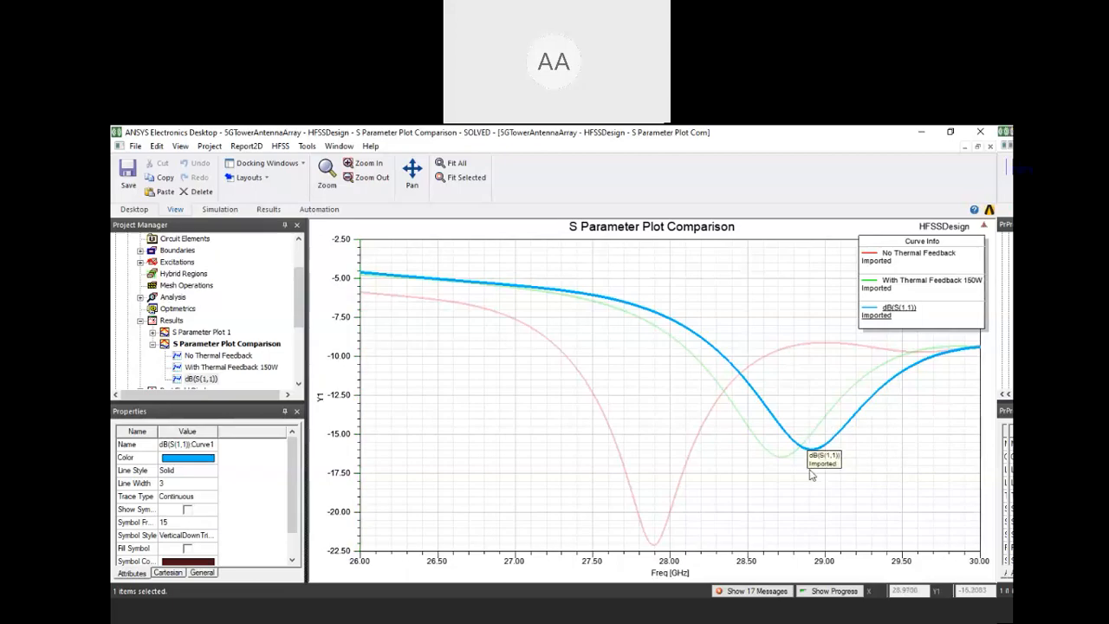
# Return to the IcepakDesign1 3D model and examine the enclosure around the antenna board from several angles
pyautogui.moveTo(300, 323); pyautogui.dragTo(305, 261)
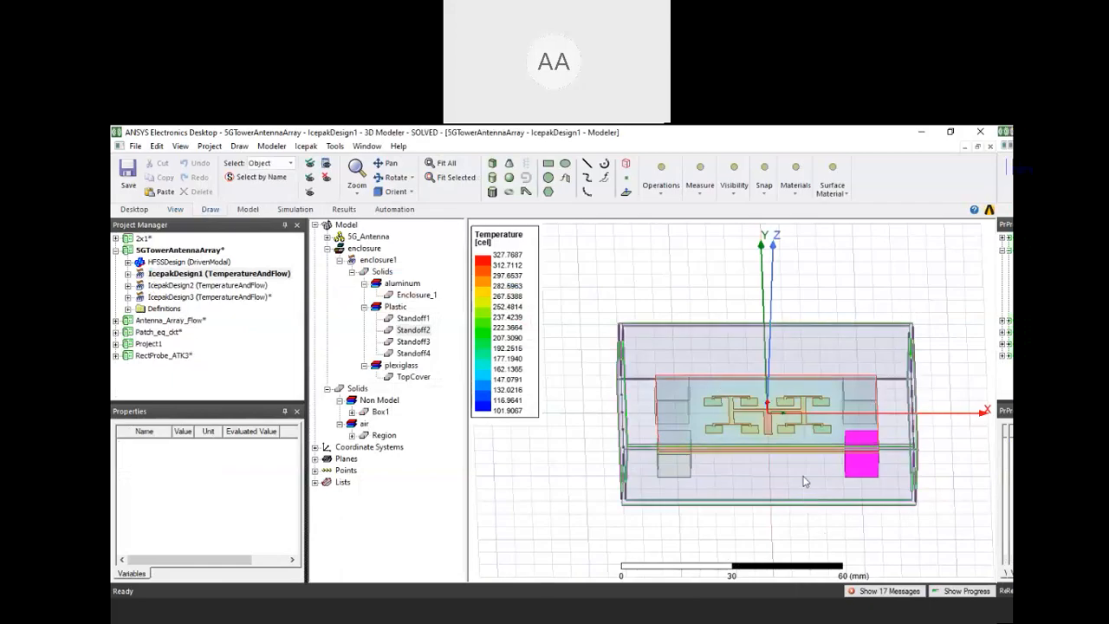
pyautogui.moveTo(812, 459); pyautogui.dragTo(813, 464, button='middle')
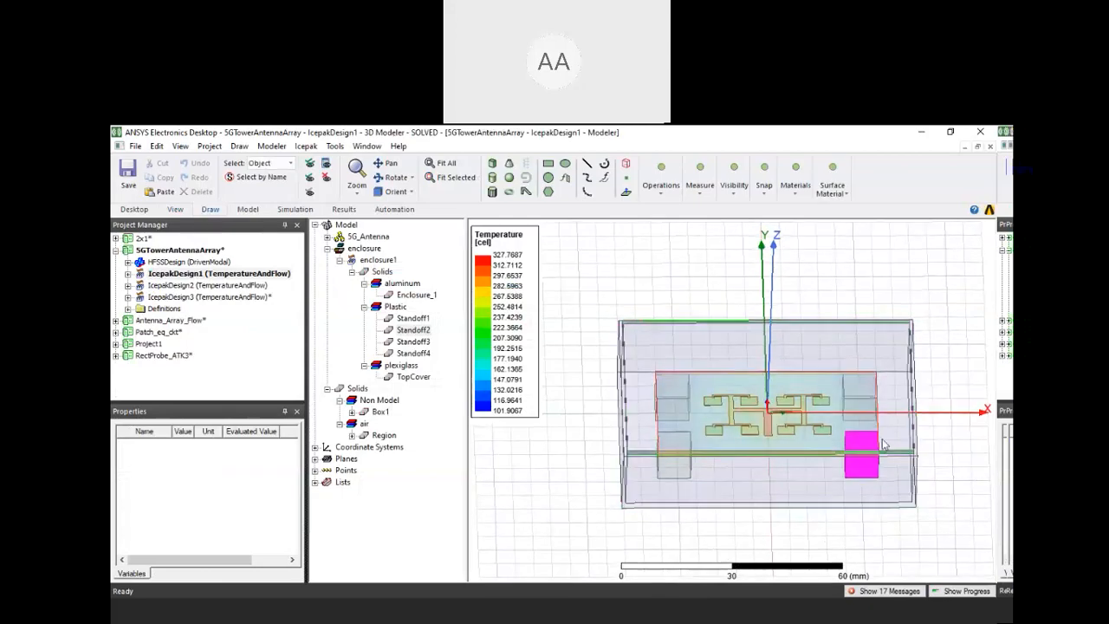
pyautogui.moveTo(795, 483); pyautogui.dragTo(809, 490, button='middle')
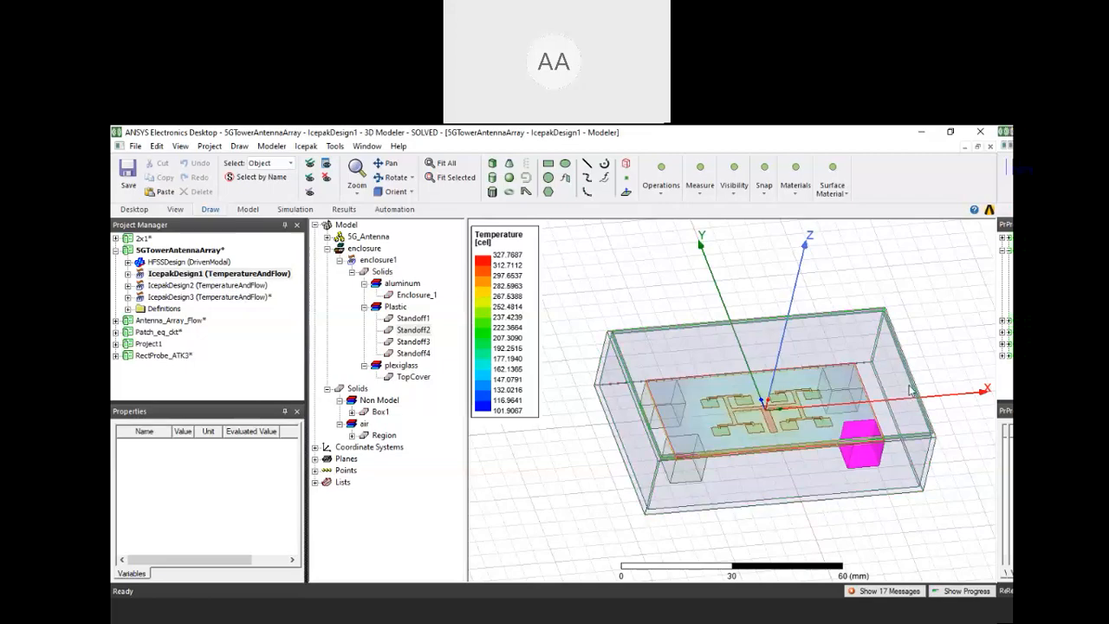
pyautogui.scroll(1, 769, 346)
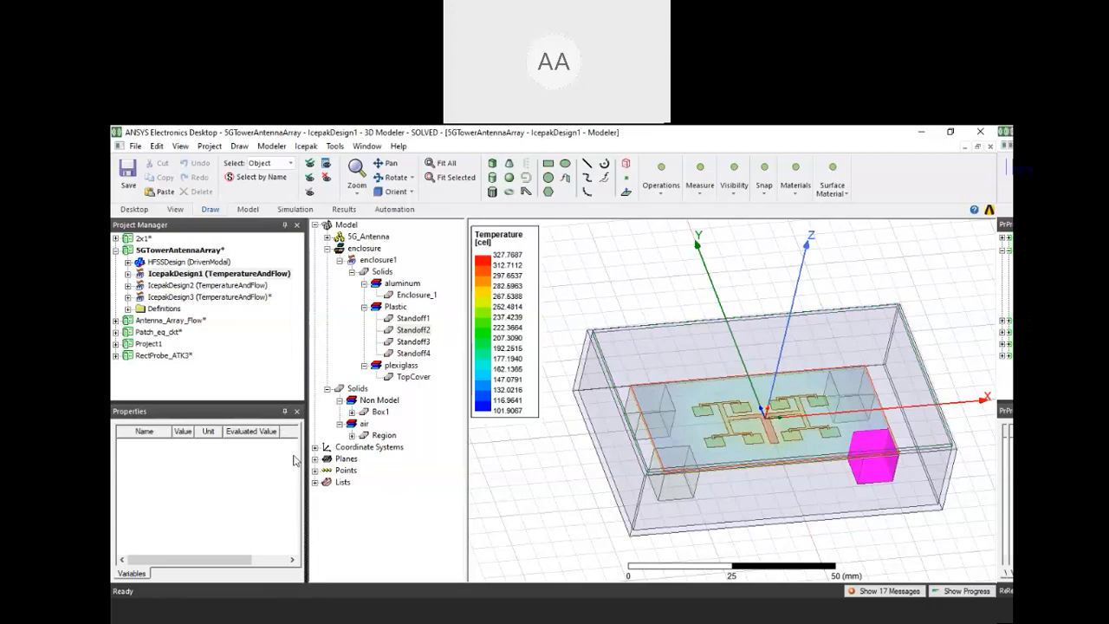
pyautogui.moveTo(292, 405); pyautogui.dragTo(292, 445)
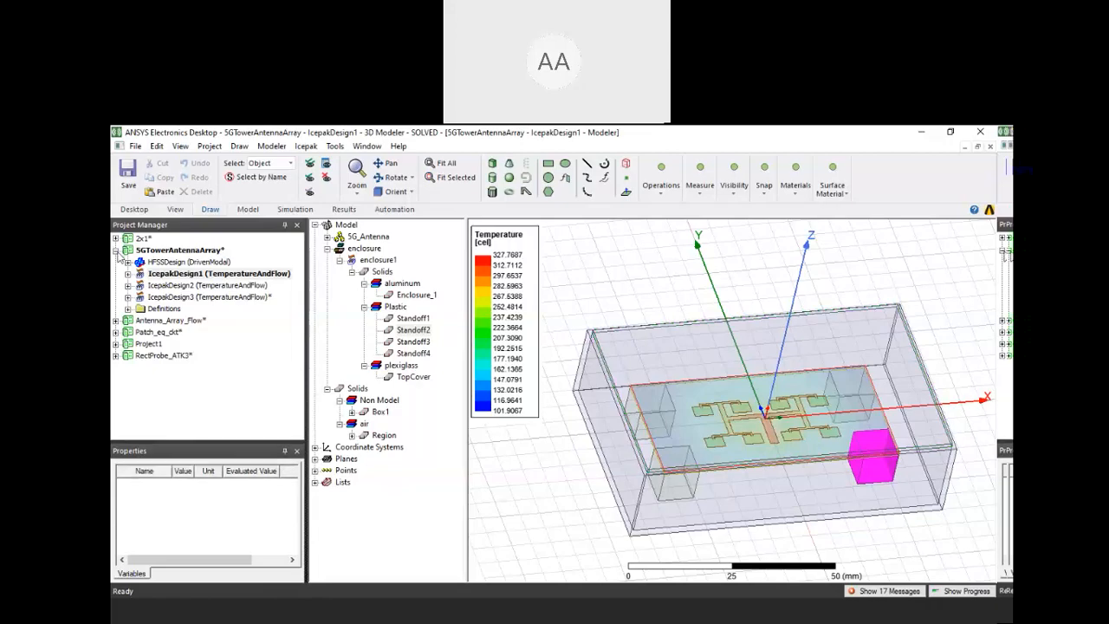
pyautogui.click(117, 250)
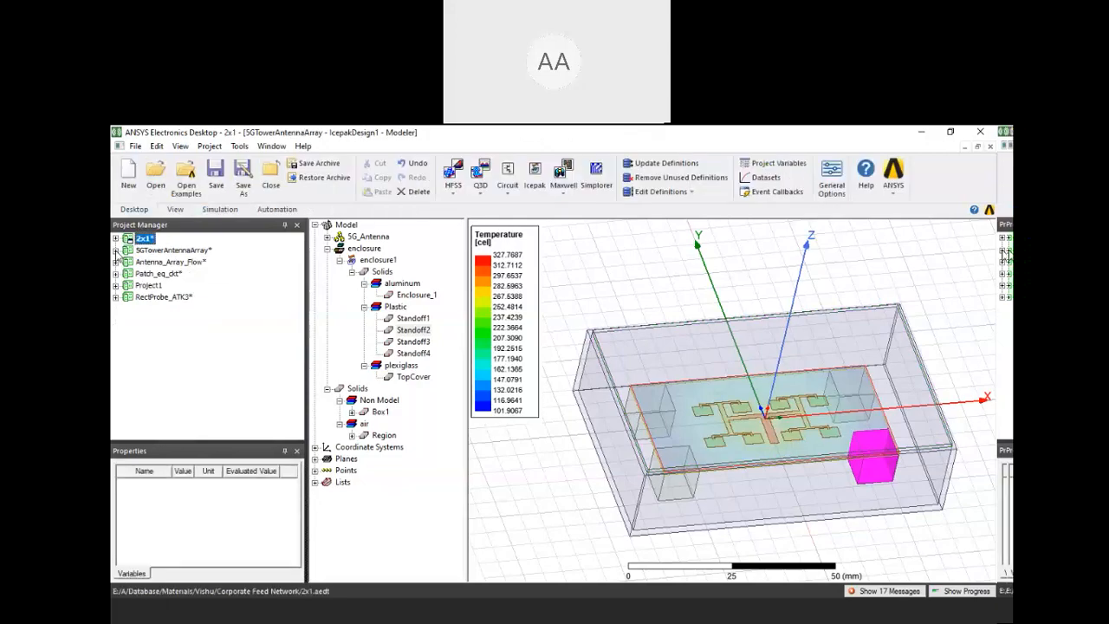
pyautogui.click(116, 251)
pyautogui.click(312, 150)
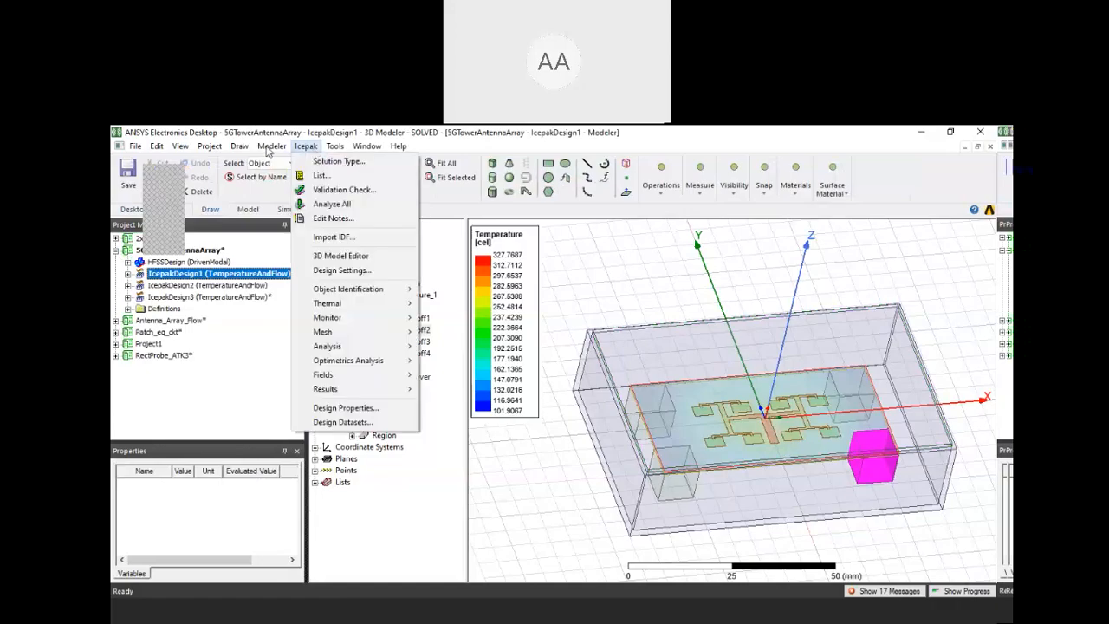
pyautogui.click(269, 149)
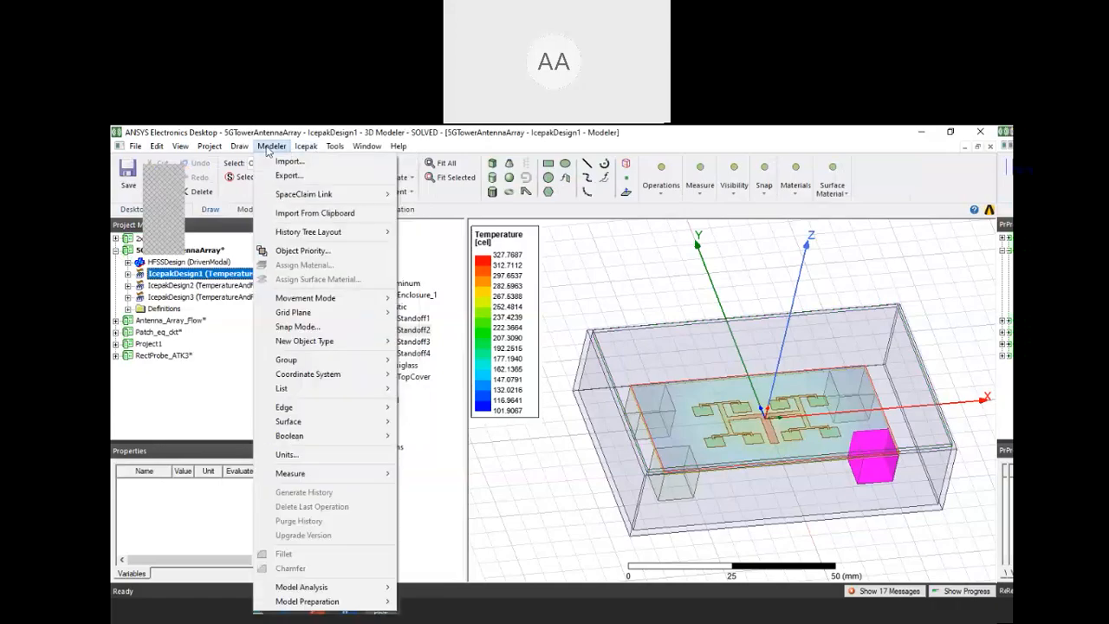
pyautogui.moveTo(210, 146)
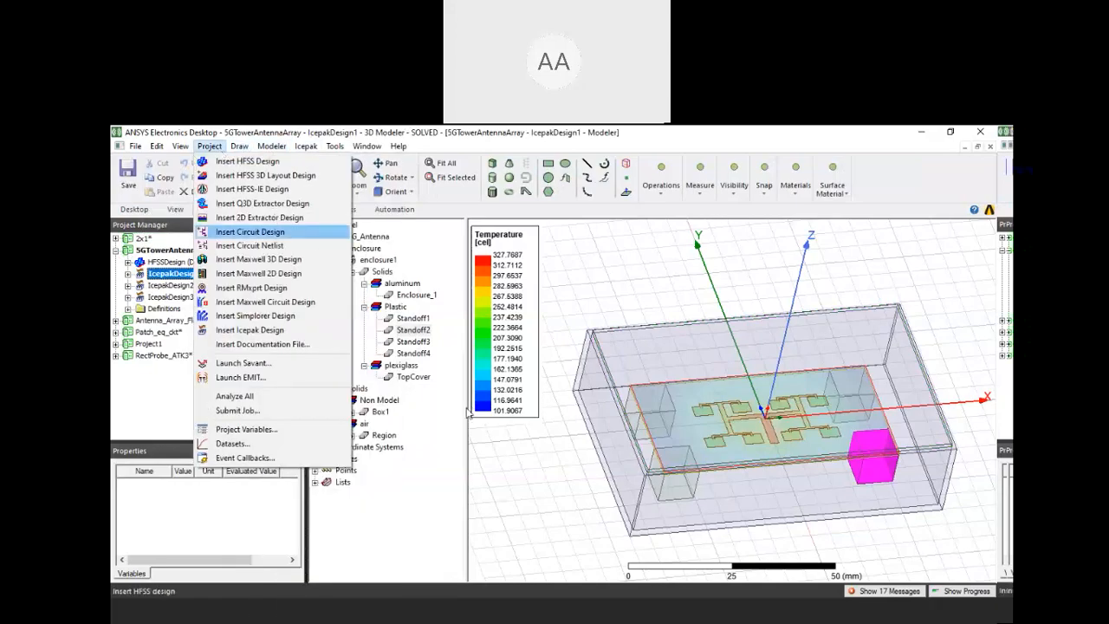
pyautogui.rightClick(544, 270)
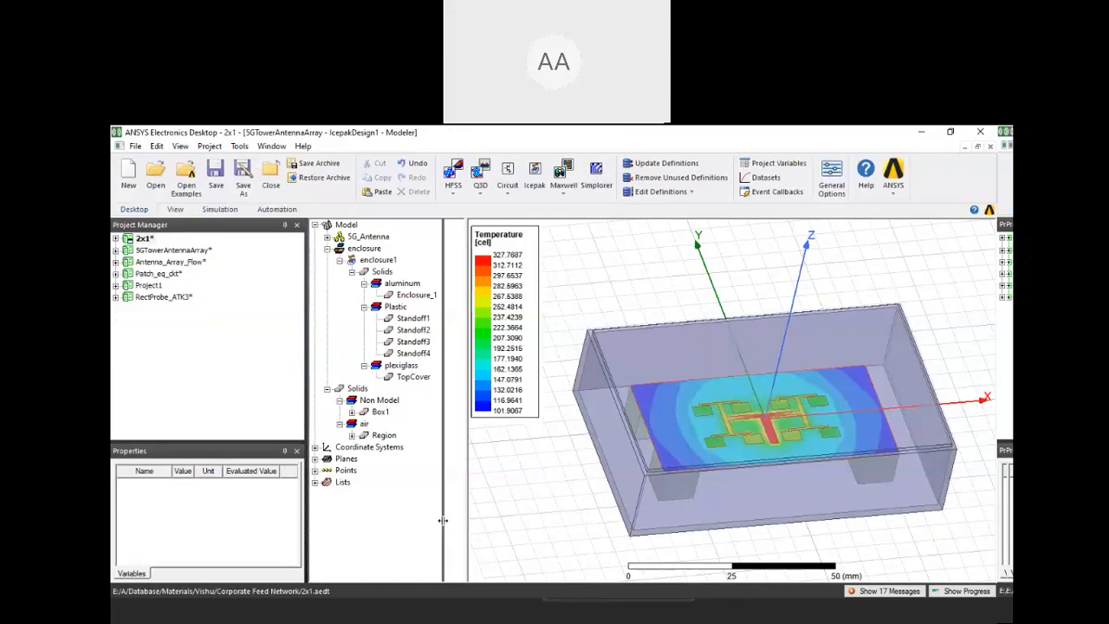
# Narrow the project and model trees to enlarge the 3D view, and look at the temperature plot from directly above
pyautogui.moveTo(443, 520); pyautogui.dragTo(385, 477)
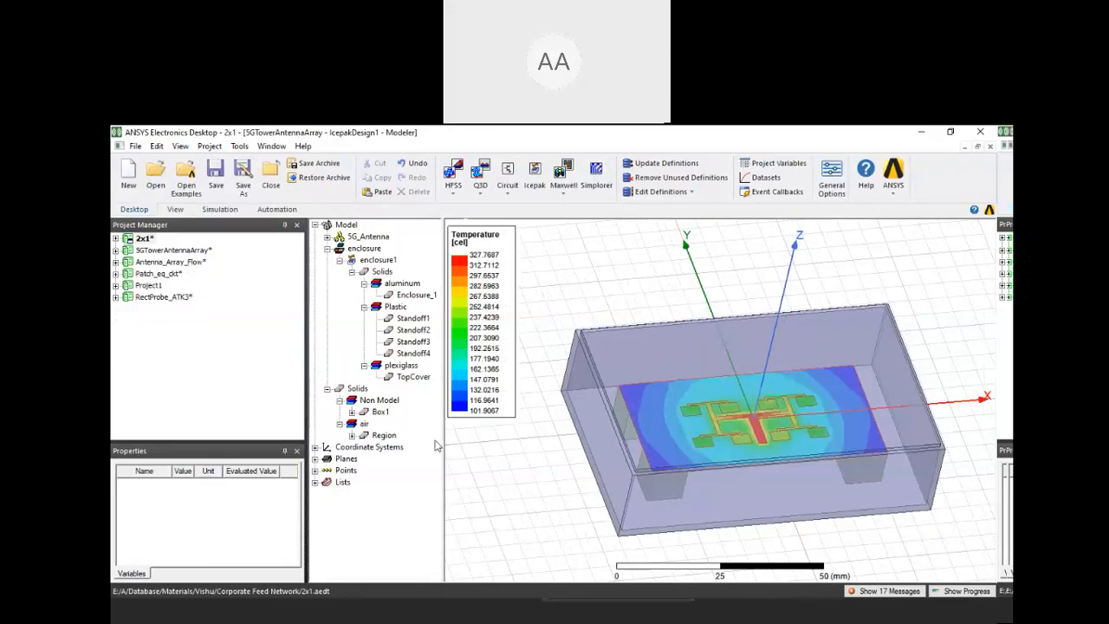
pyautogui.moveTo(443, 445); pyautogui.dragTo(403, 394)
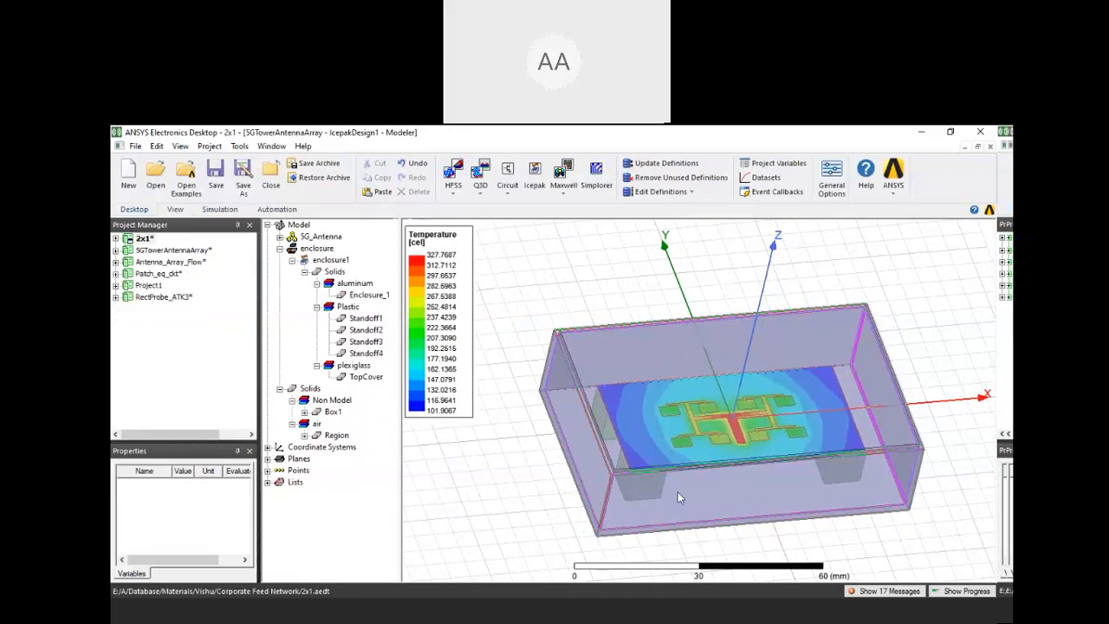
pyautogui.moveTo(678, 491); pyautogui.dragTo(980, 421, button='middle')
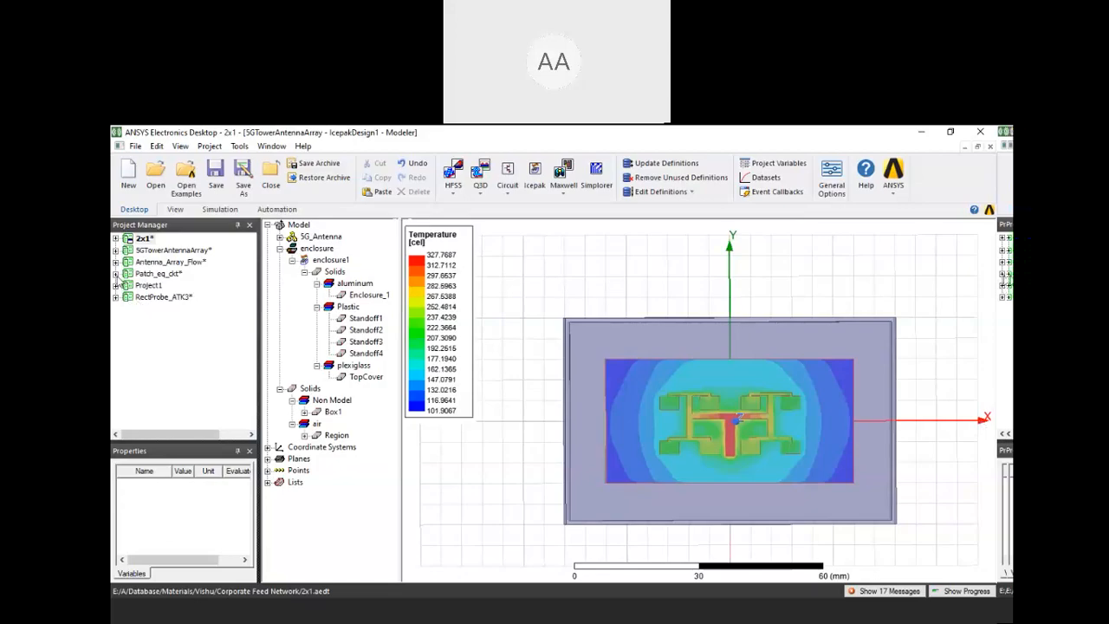
# Open the SqPatch_DDM design of the Antenna_Array_Flow project and examine the radiation pattern over the patch array
pyautogui.click(115, 262)
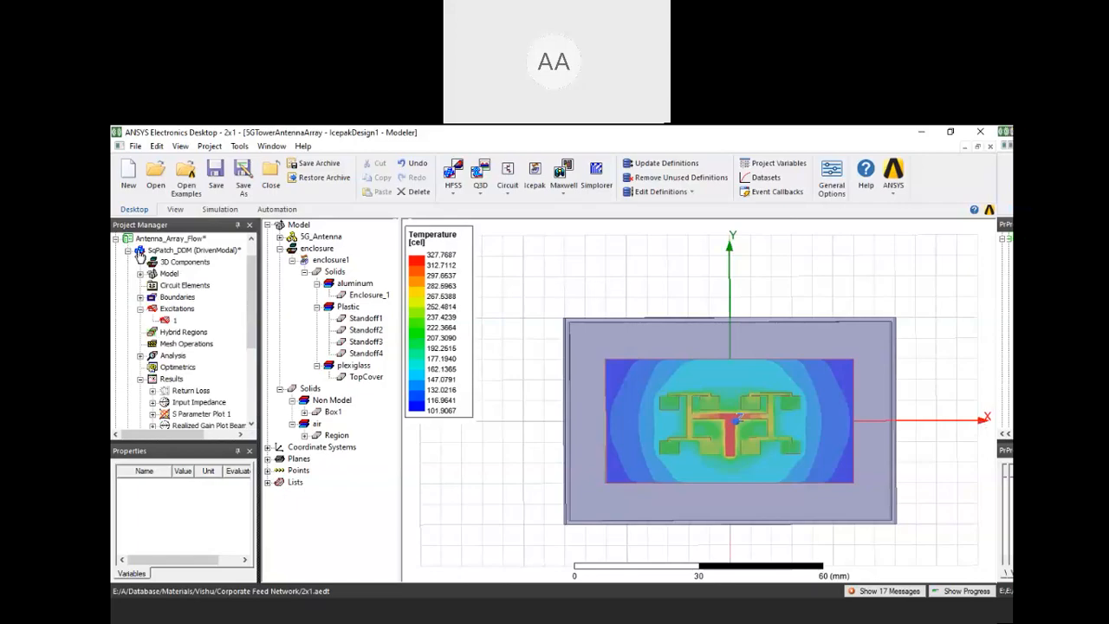
pyautogui.click(138, 251)
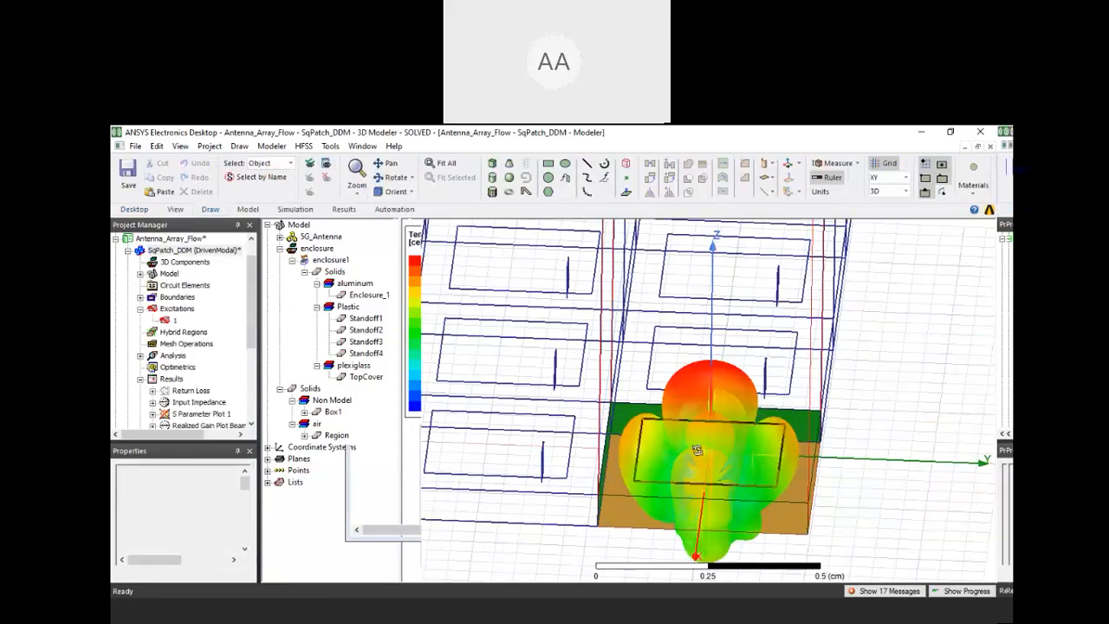
pyautogui.moveTo(697, 451); pyautogui.dragTo(694, 481, button='middle')
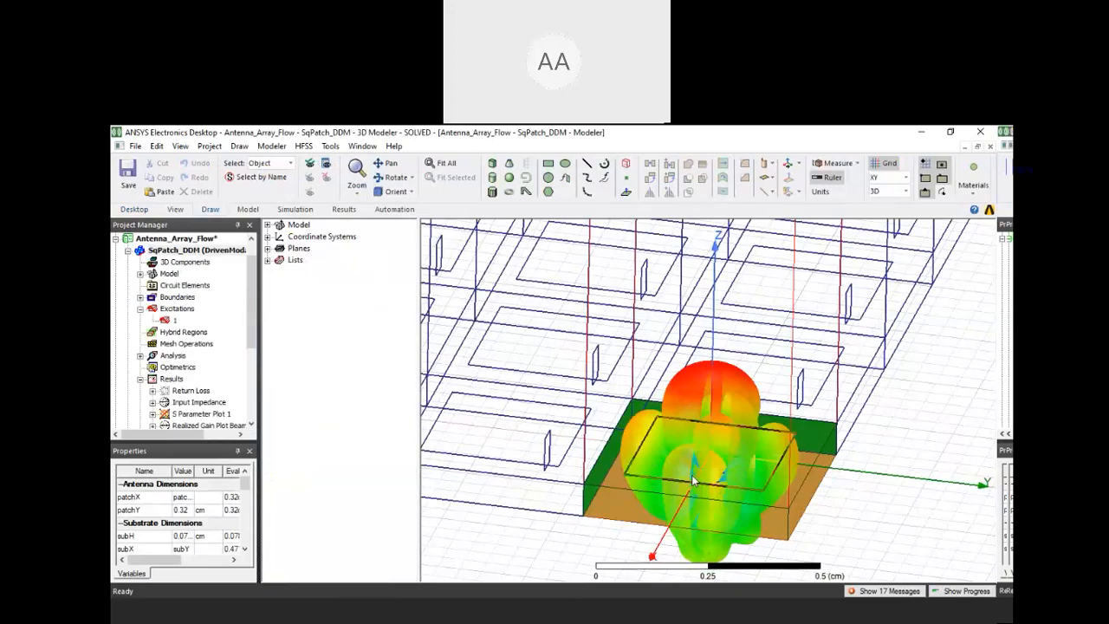
pyautogui.scroll(-3, 693, 440)
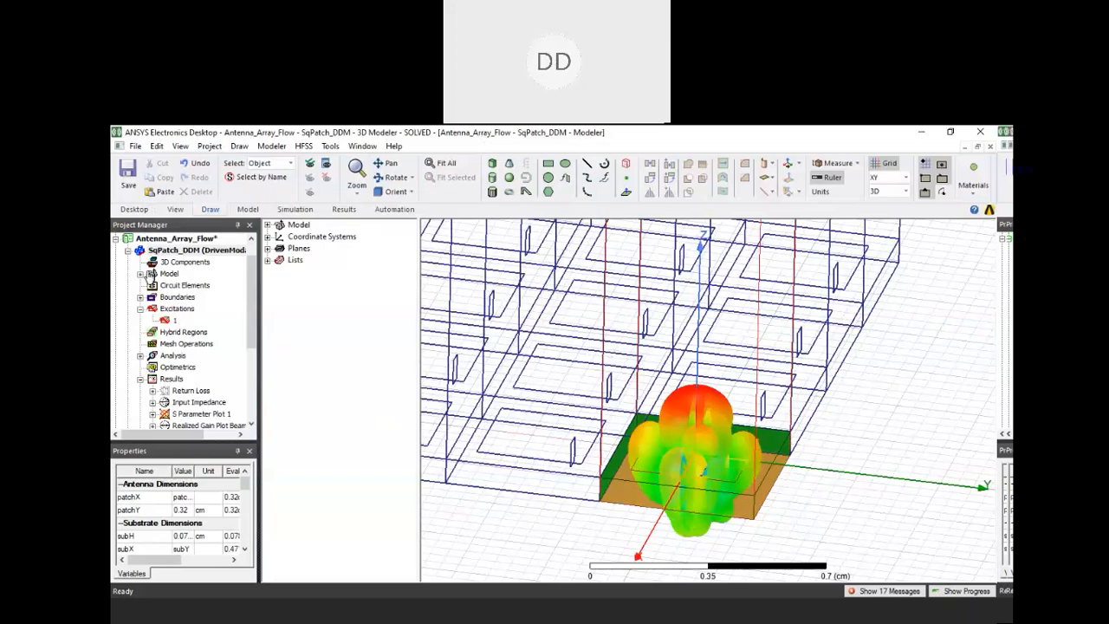
pyautogui.scroll(-1, 151, 275)
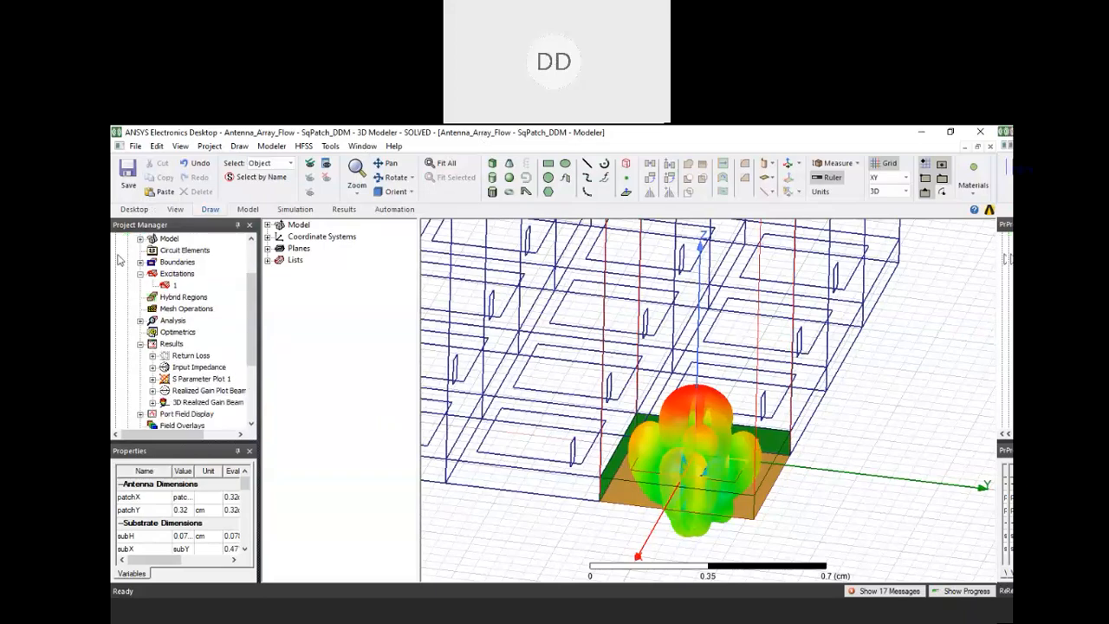
pyautogui.scroll(4, 120, 259)
# Go back to IcepakDesign1 in 5GTowerAntennaArray, and switch to the project's HFSSDesign antenna model
pyautogui.doubleClick(177, 274)
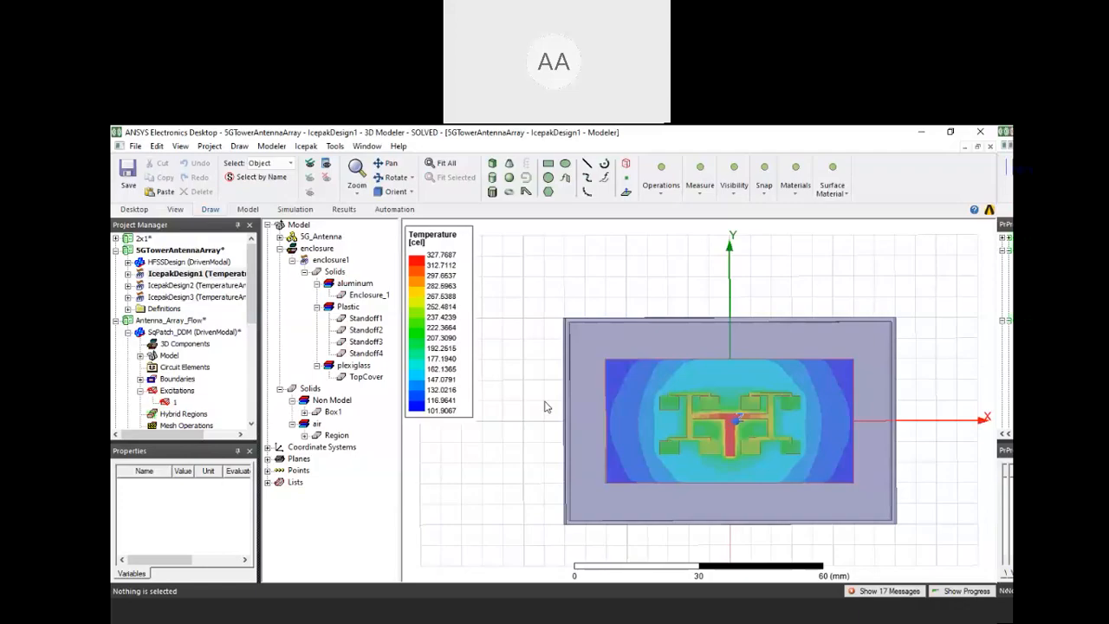
pyautogui.click(136, 146)
pyautogui.click(294, 131)
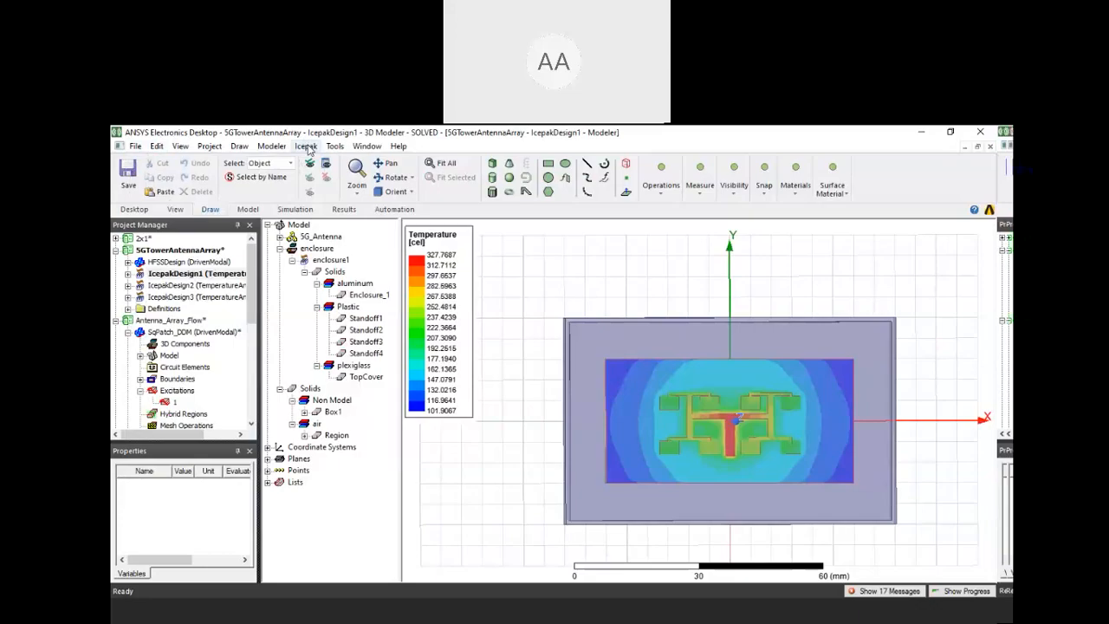
pyautogui.doubleClick(143, 261)
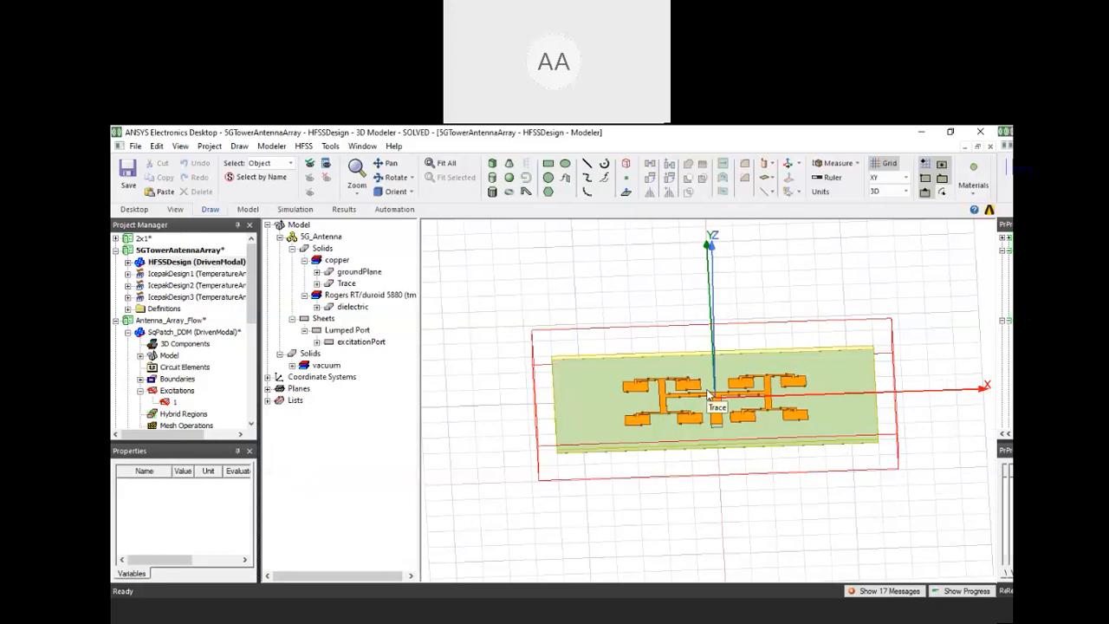
# Open HFSSDesign1 of the Patch_eq_ckt project and turn the view to face the inset-fed patch
pyautogui.scroll(-5, 121, 390)
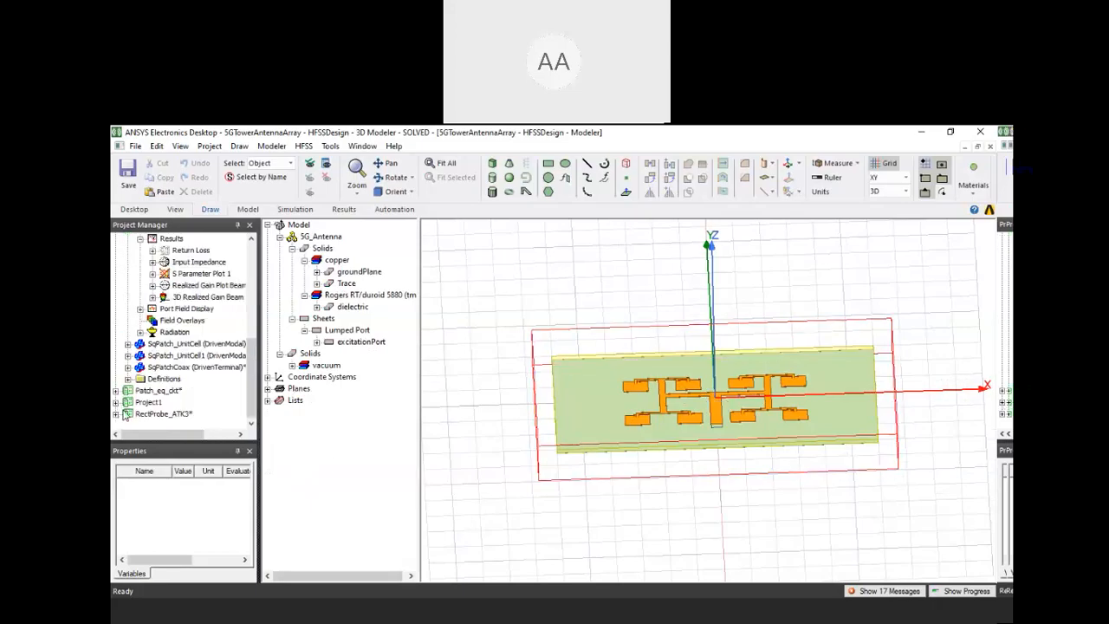
pyautogui.click(116, 390)
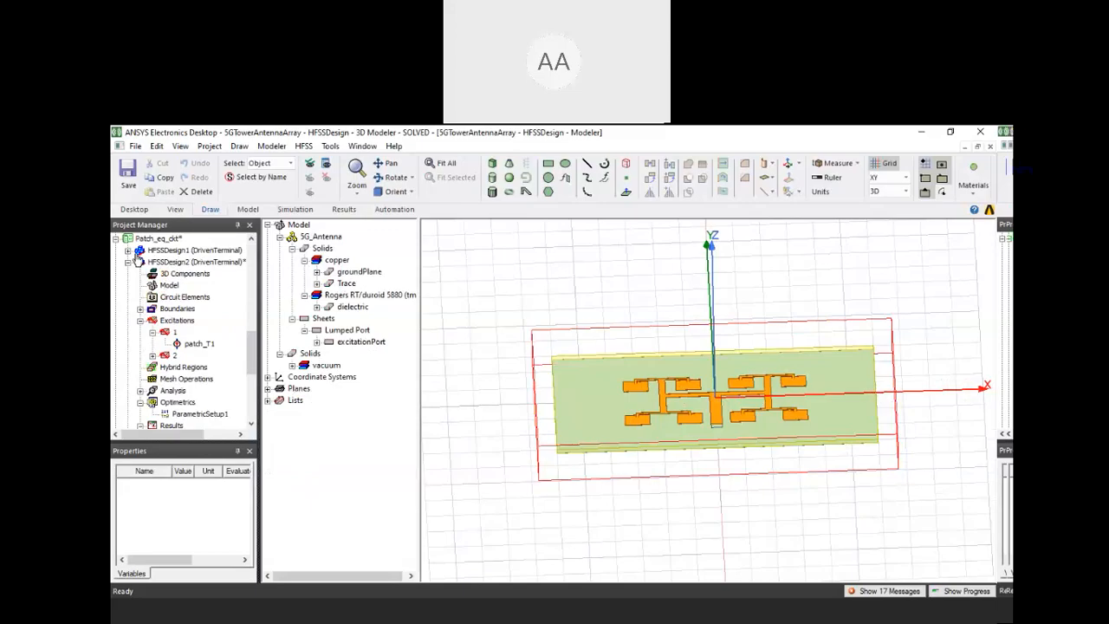
pyautogui.doubleClick(138, 251)
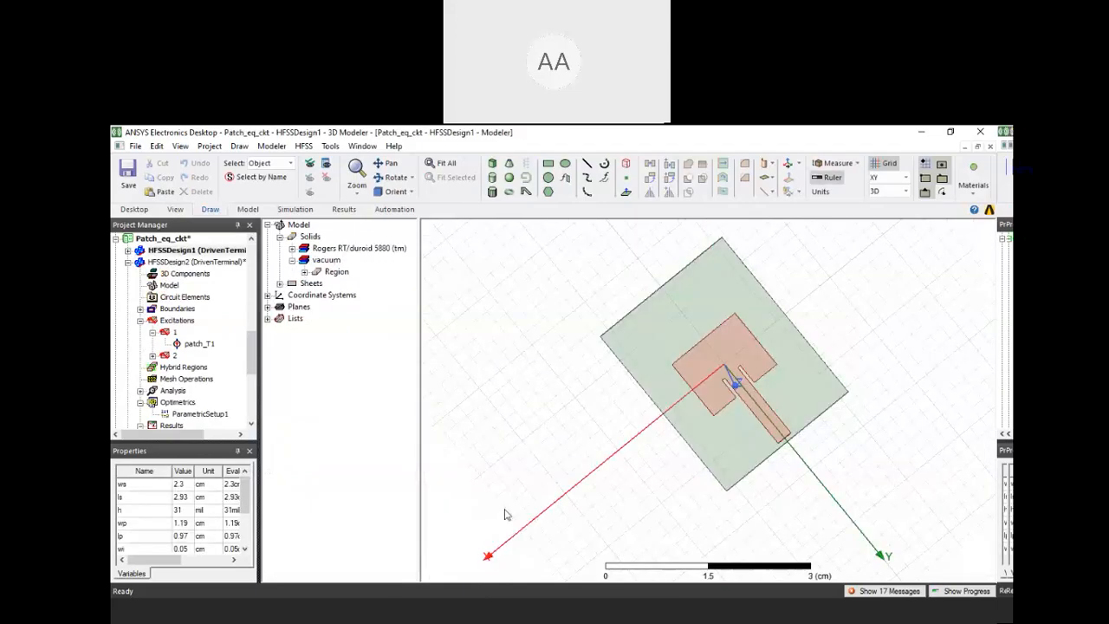
pyautogui.moveTo(507, 515); pyautogui.dragTo(849, 373, button='middle')
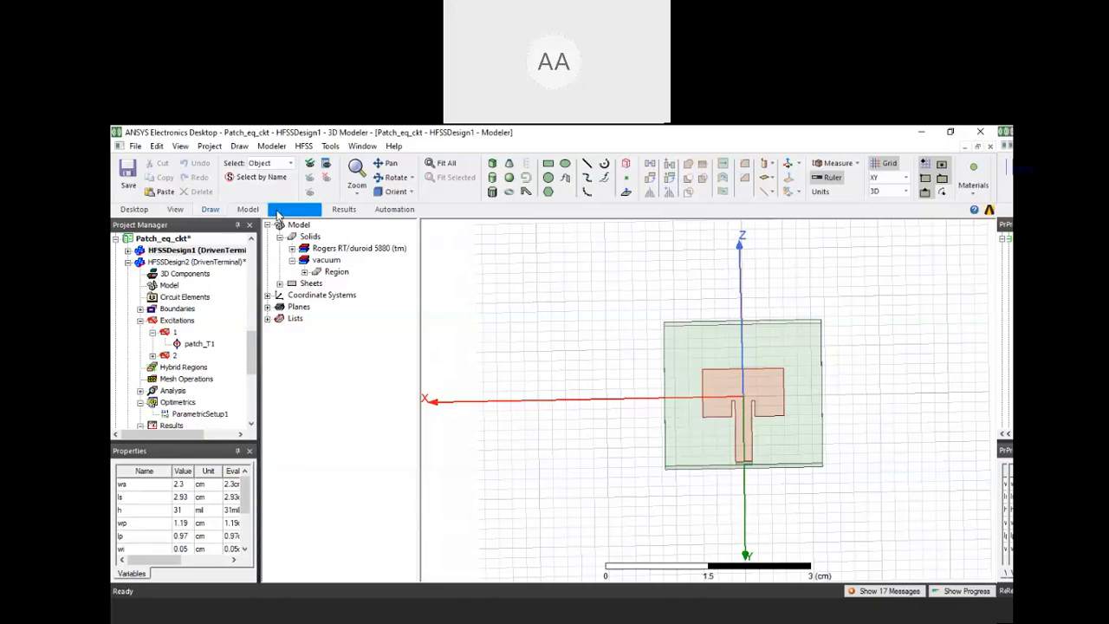
# Define an output variable named perm with the expression St(patch_T1,patch_T1)+2*St(patch_T1,patch_T1) for the terminal solution data of HFSSDesign1
pyautogui.click(304, 146)
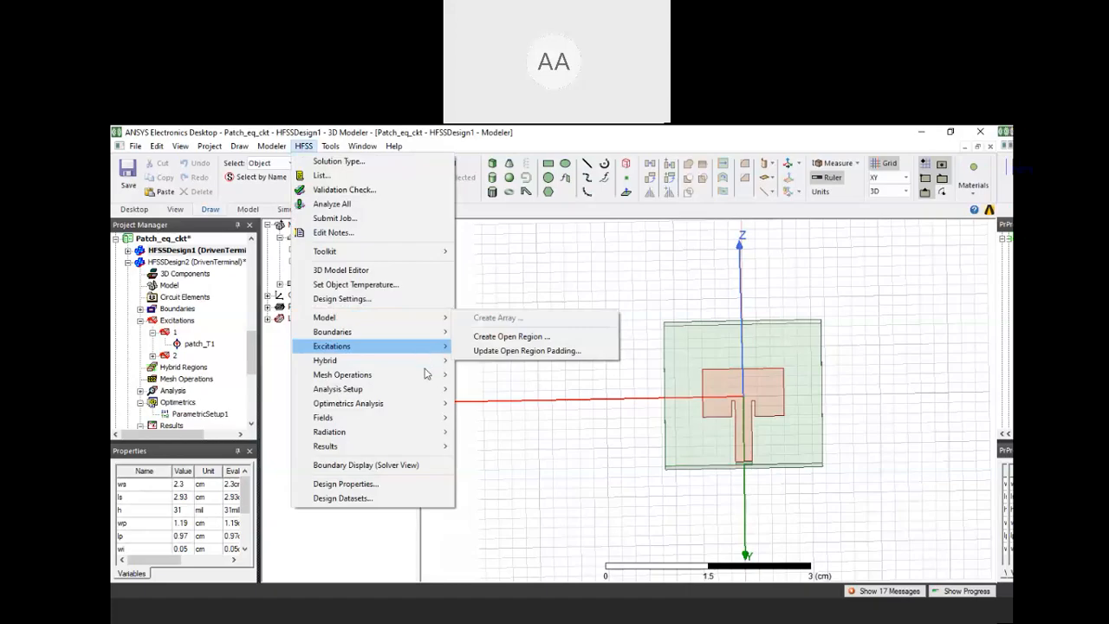
pyautogui.moveTo(433, 454)
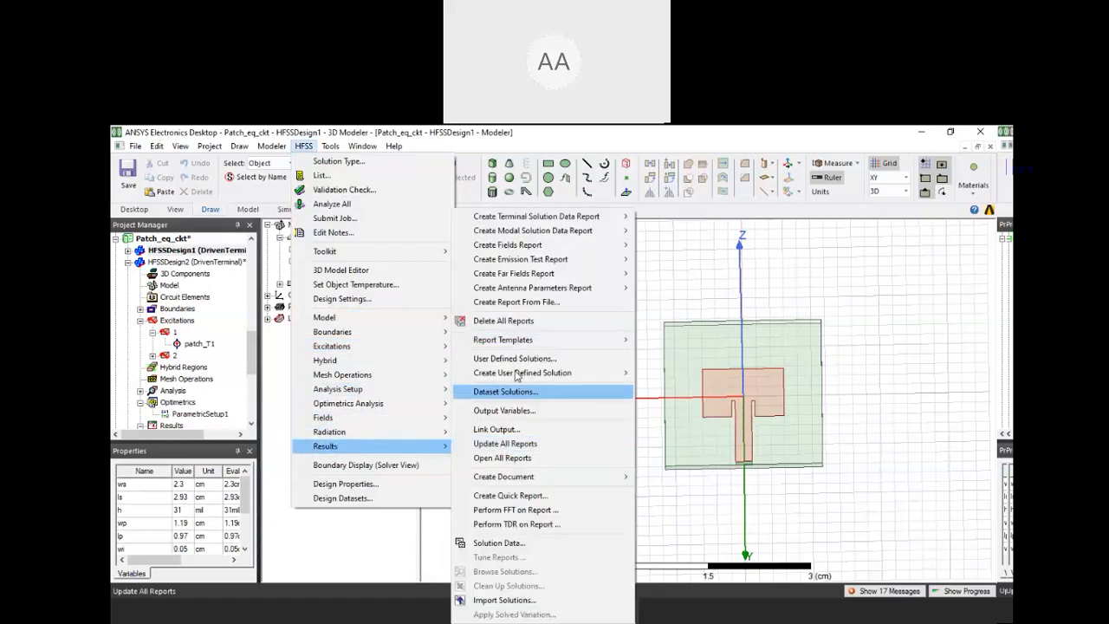
pyautogui.click(503, 410)
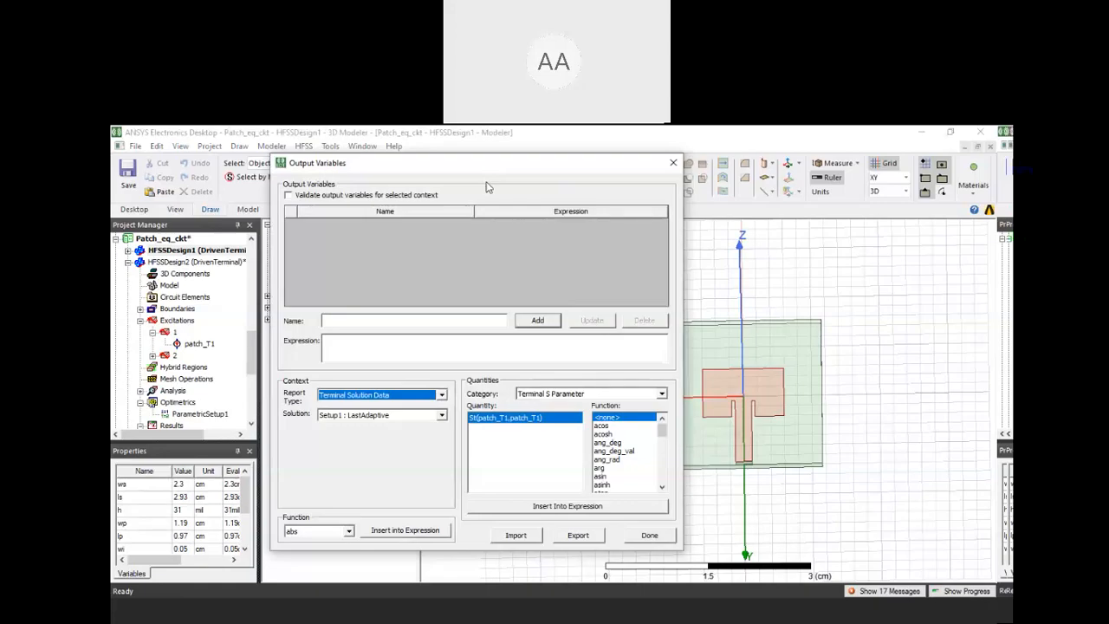
pyautogui.click(399, 321)
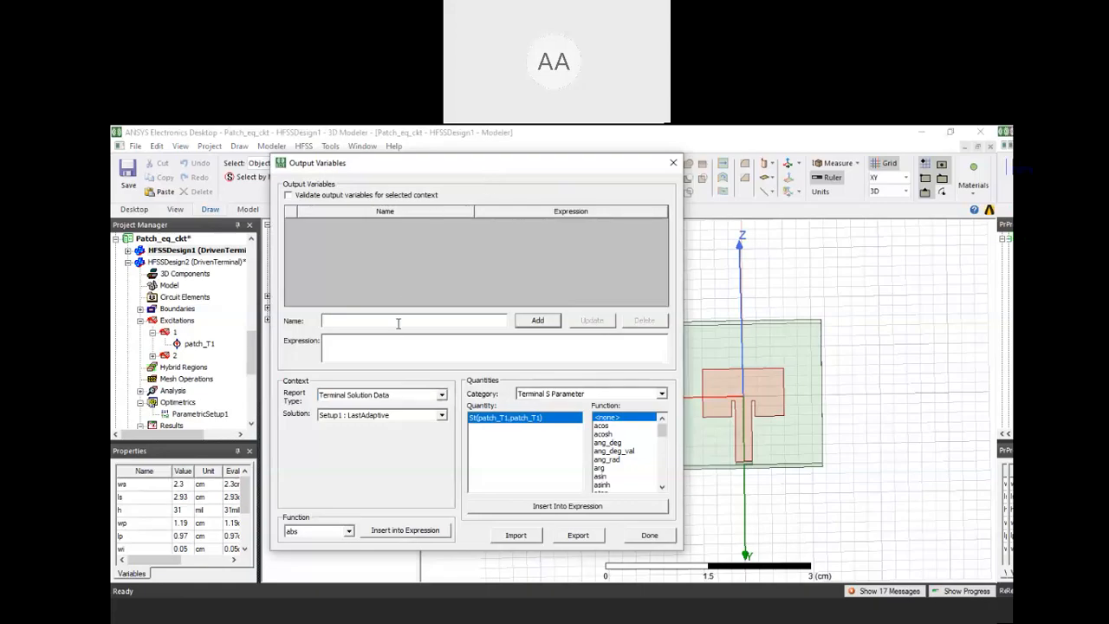
pyautogui.write('perm')
pyautogui.click(410, 339)
pyautogui.click(565, 506)
pyautogui.write('+')
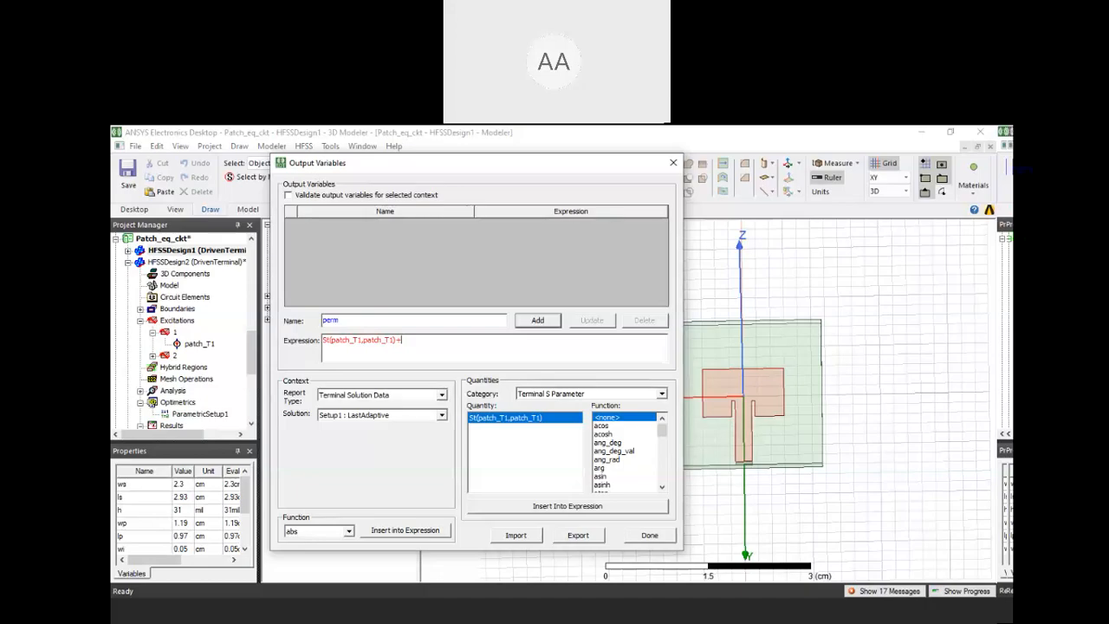
pyautogui.write('2*')
pyautogui.click(539, 509)
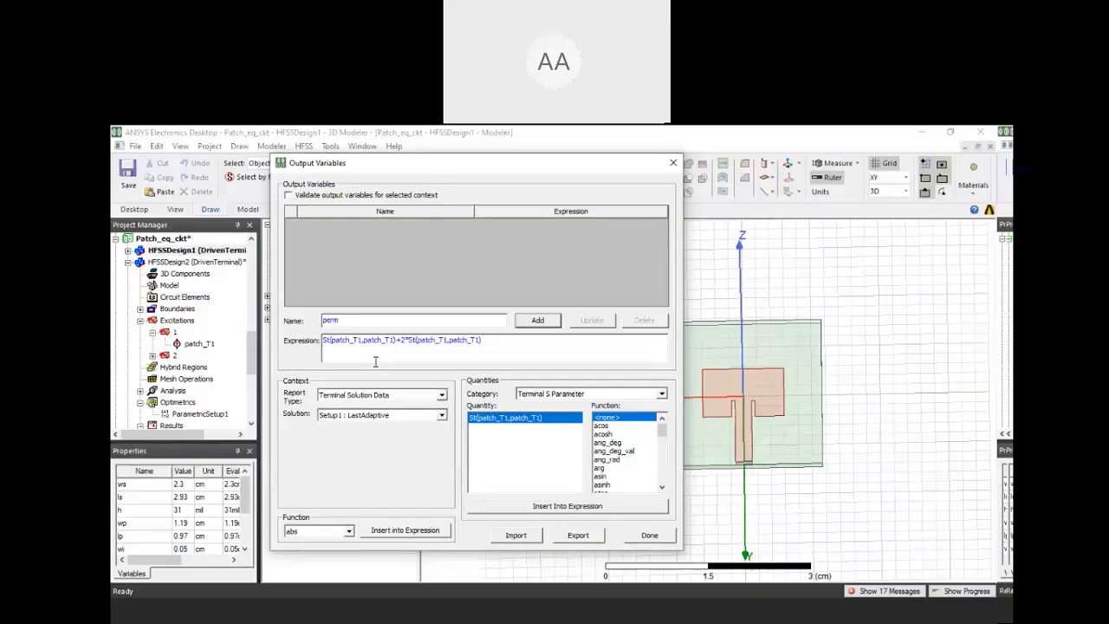
pyautogui.scroll(-1, 183, 387)
pyautogui.rightClick(181, 388)
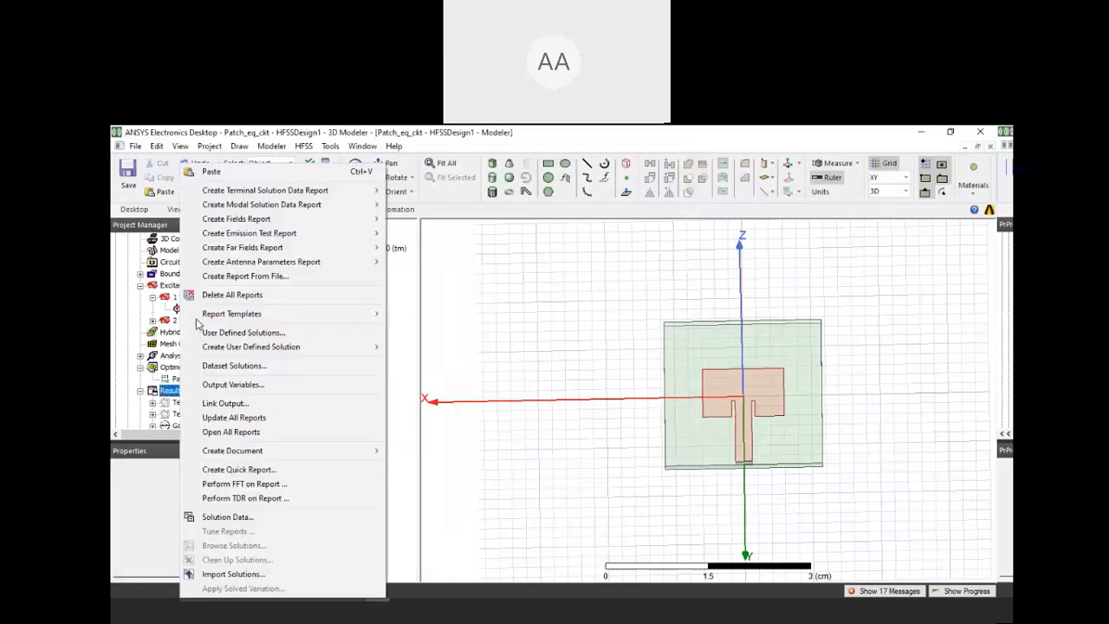
pyautogui.click(129, 332)
# Collapse HFSSDesign2 in the project tree and create a rectangular terminal solution data plot of dB20(perm) for HFSSDesign1 of Patch_eq_ckt
pyautogui.moveTo(251, 356); pyautogui.dragTo(251, 325)
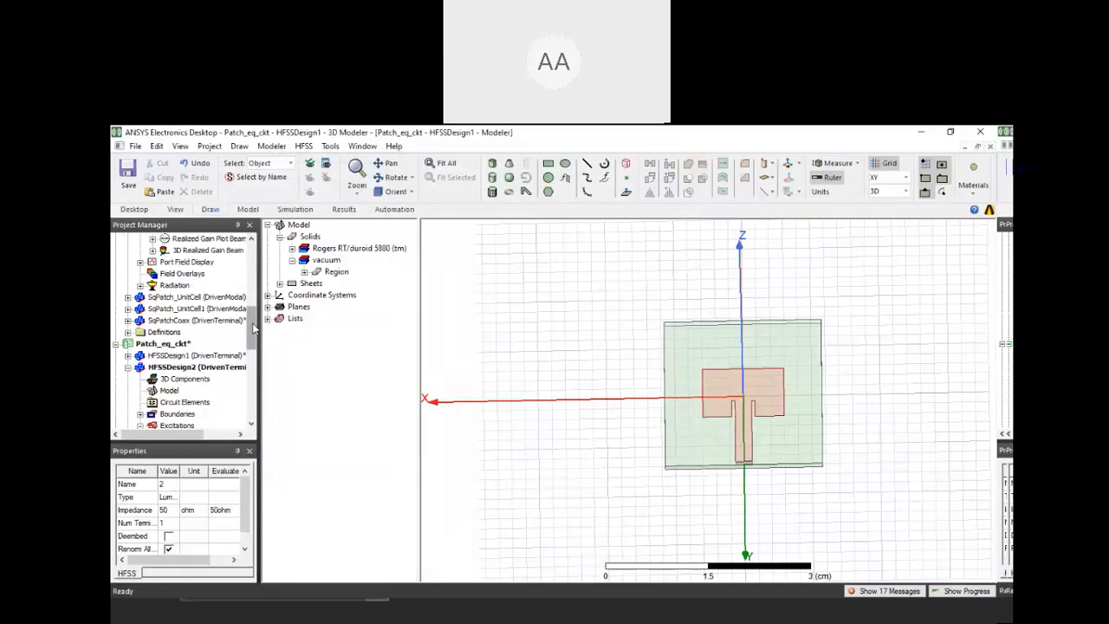
pyautogui.click(128, 368)
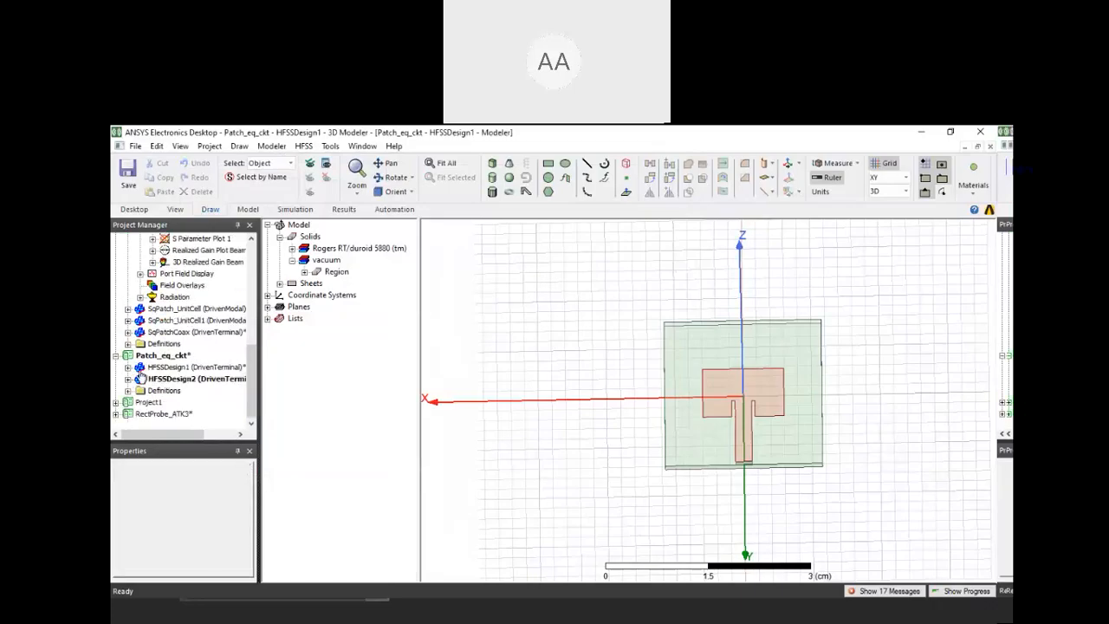
pyautogui.click(128, 368)
pyautogui.rightClick(187, 347)
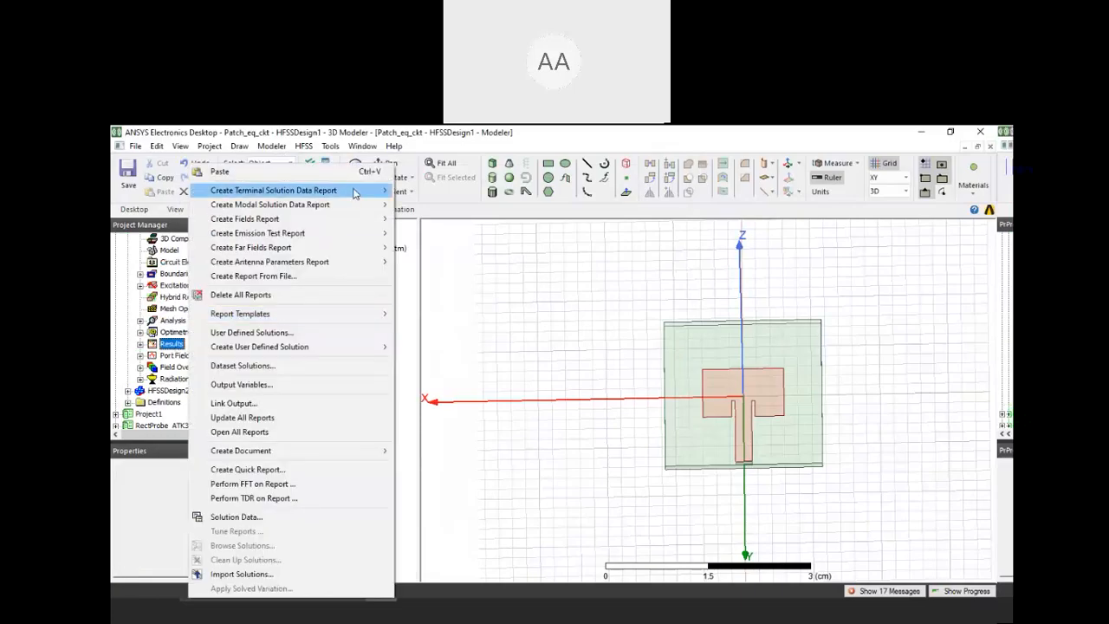
pyautogui.moveTo(358, 193)
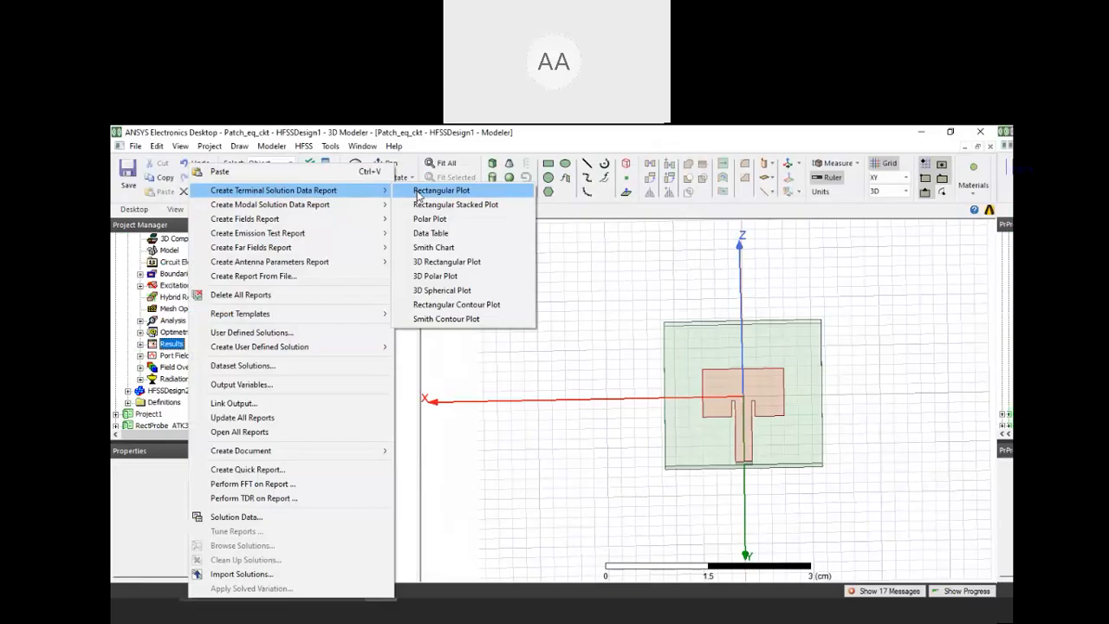
pyautogui.click(420, 191)
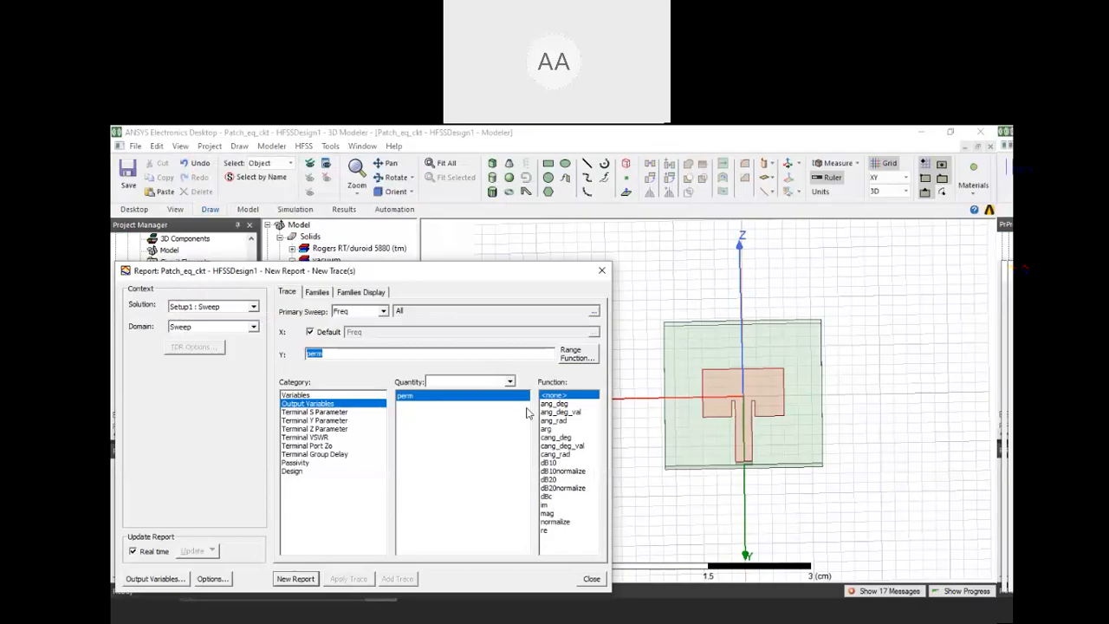
pyautogui.click(561, 488)
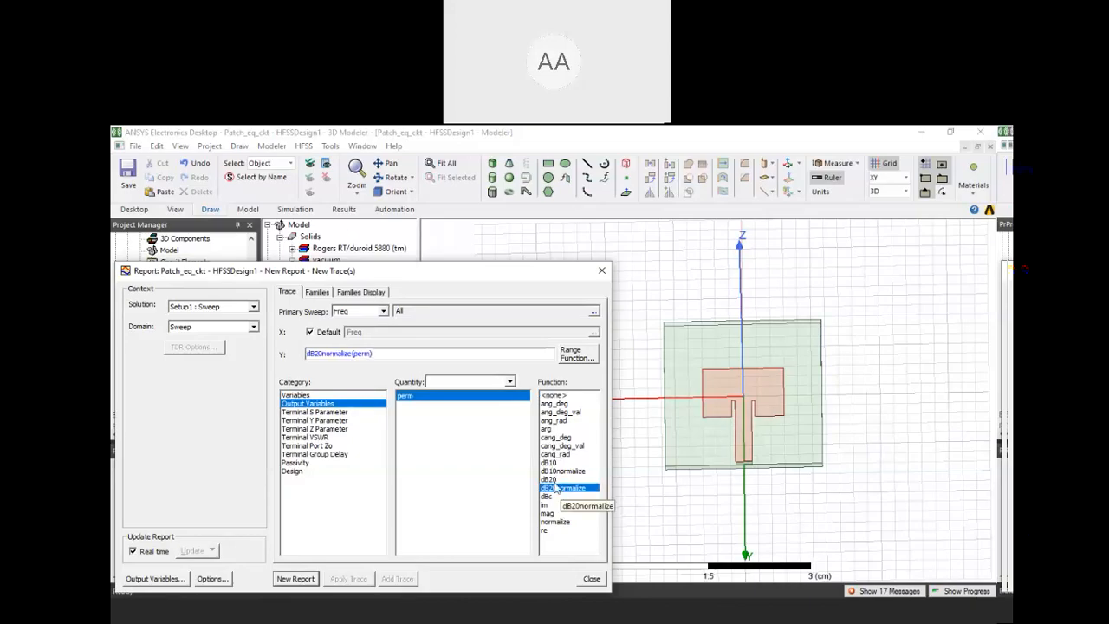
pyautogui.click(555, 479)
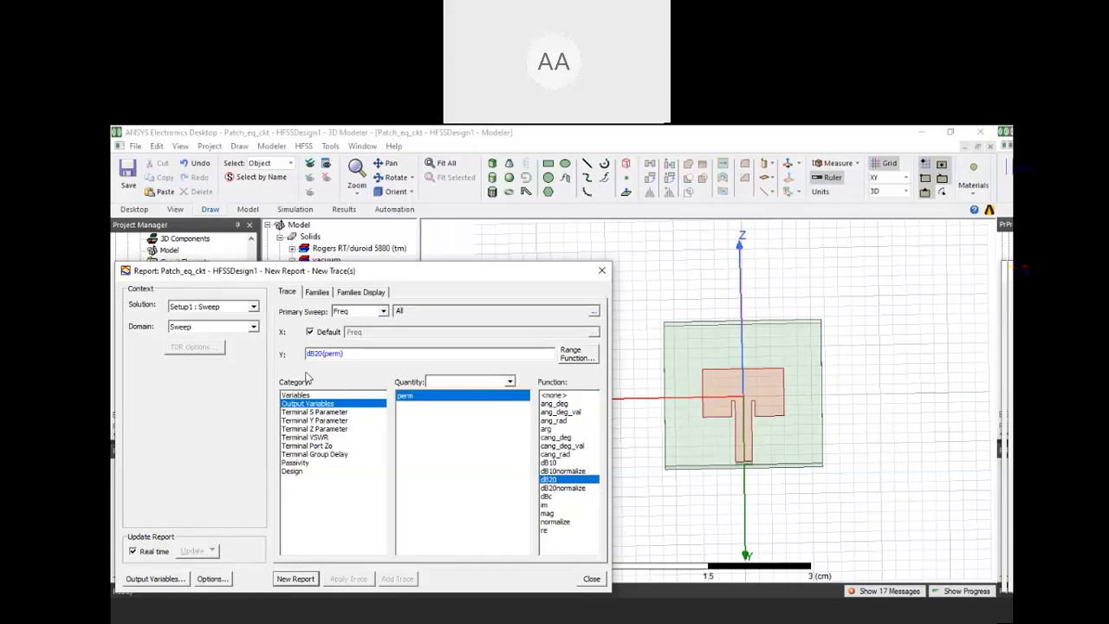
pyautogui.click(294, 578)
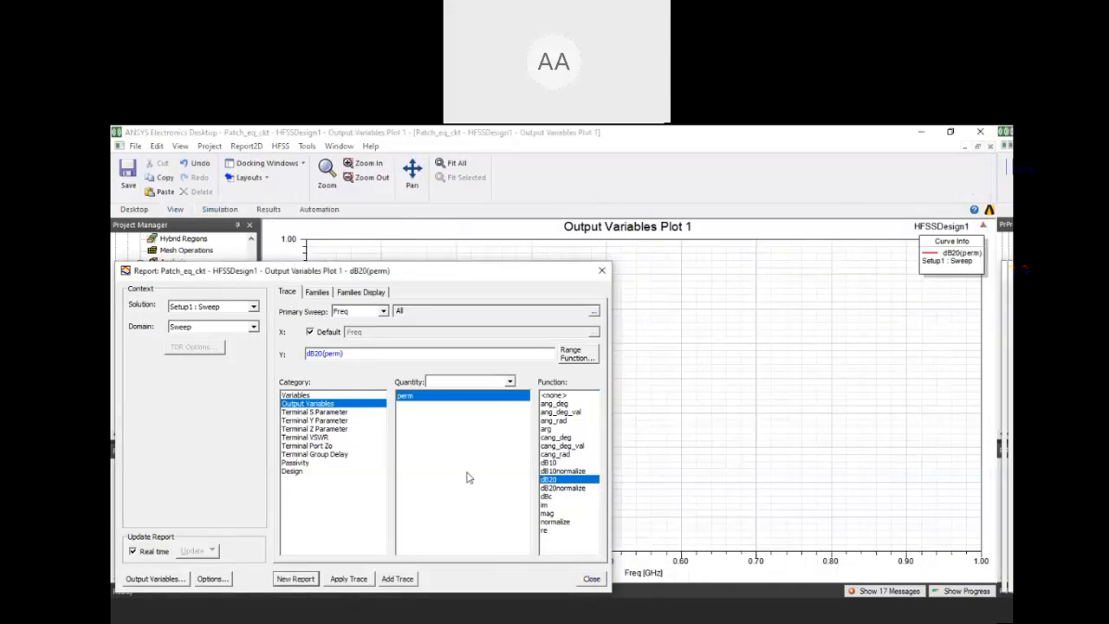
pyautogui.press('Escape')
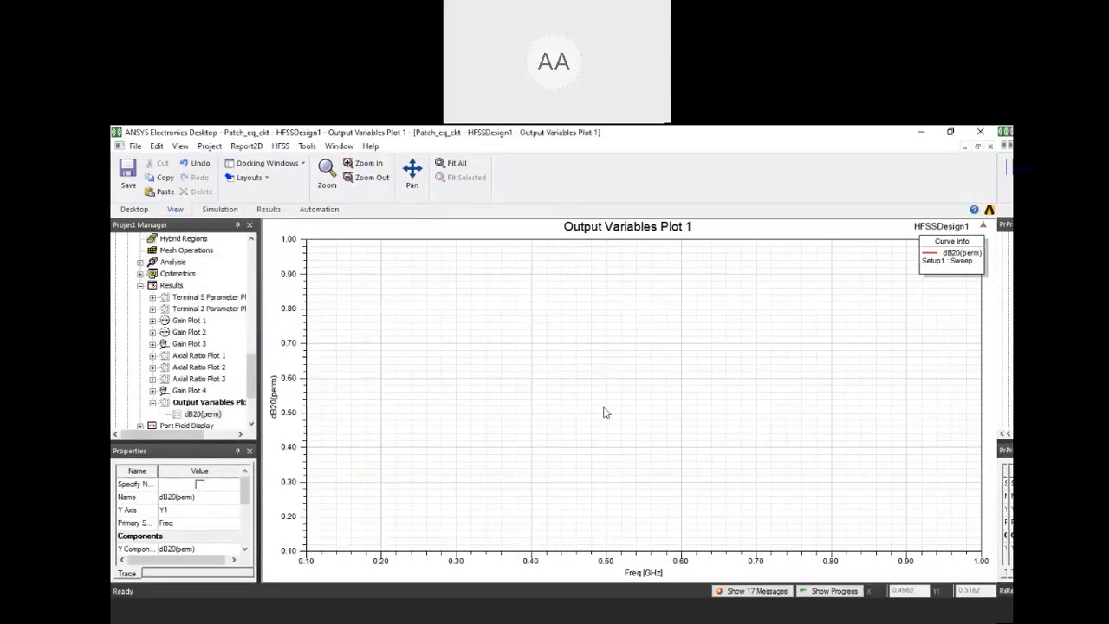
pyautogui.click(253, 314)
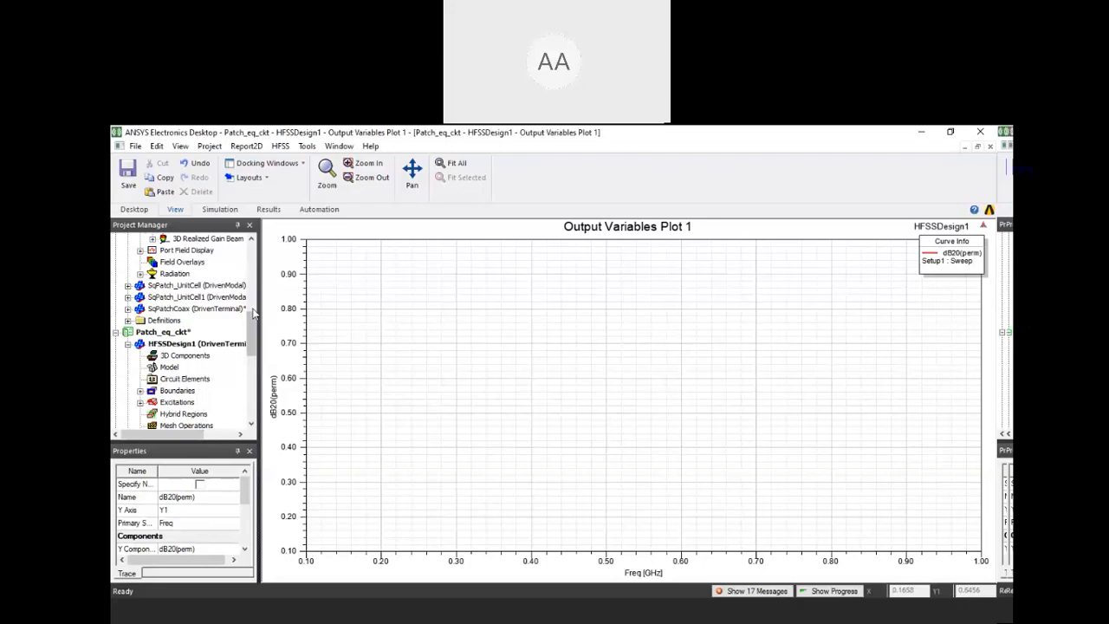
pyautogui.click(252, 307)
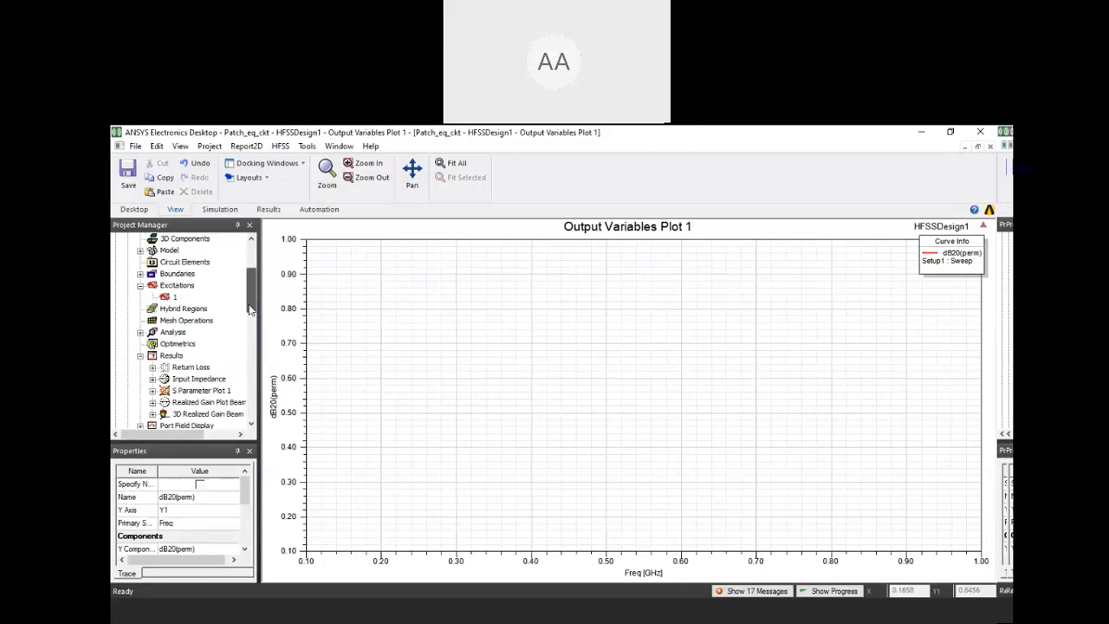
pyautogui.moveTo(250, 309); pyautogui.dragTo(250, 281)
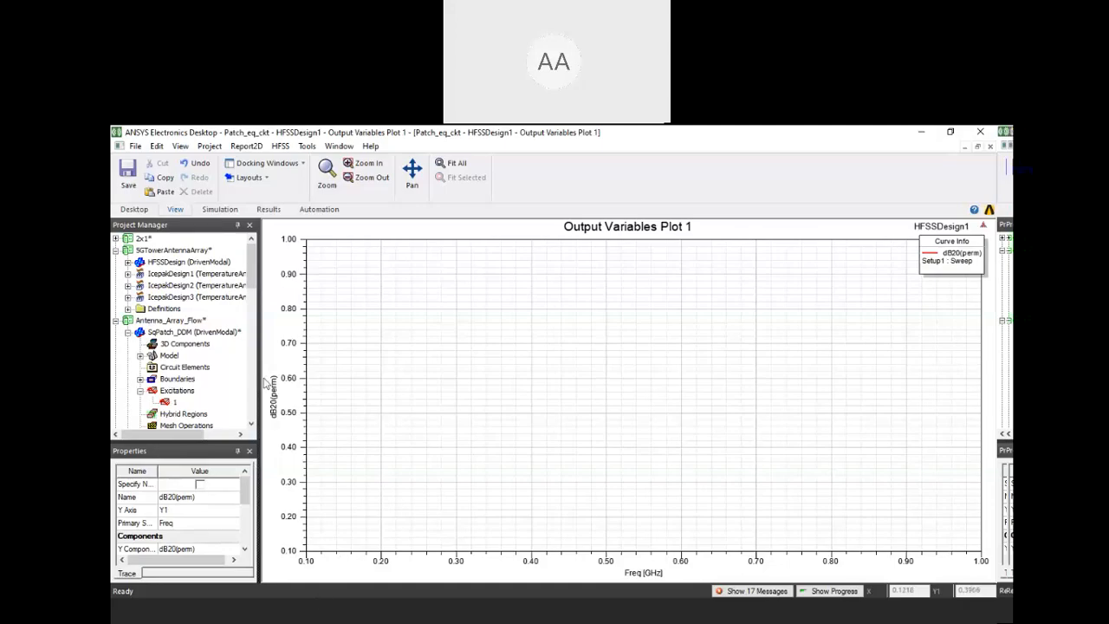
pyautogui.scroll(-5, 255, 317)
pyautogui.scroll(5, 255, 304)
# Preview the Cylindrical_Hyperlens and Split_Ring_Resonator projects among the HFSS Metamaterial examples without opening either one
pyautogui.click(135, 146)
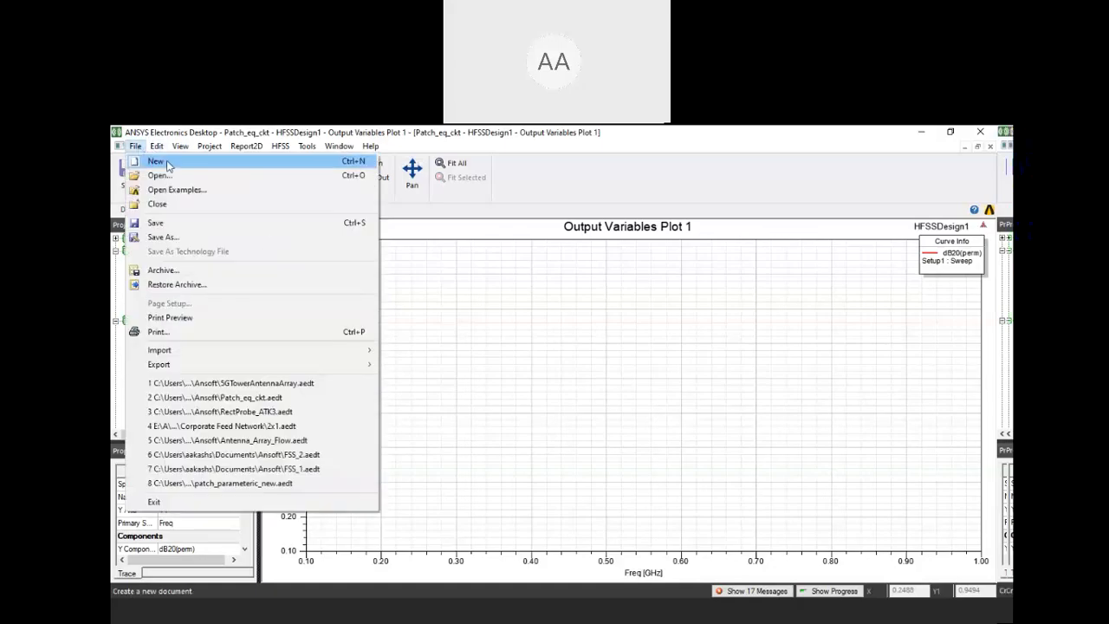
pyautogui.click(186, 190)
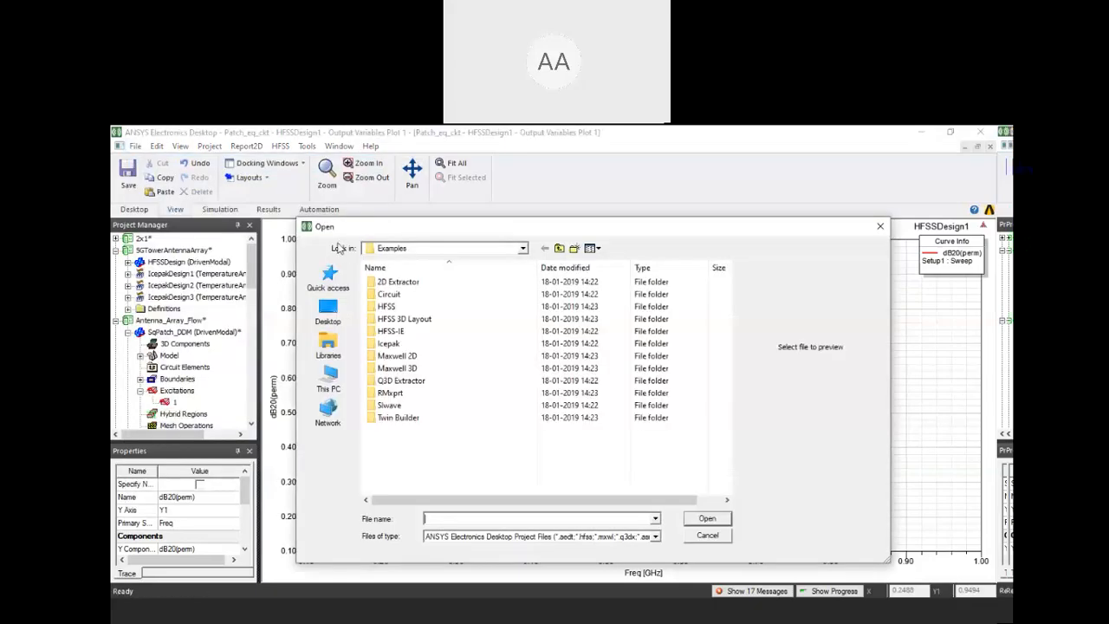
pyautogui.doubleClick(386, 307)
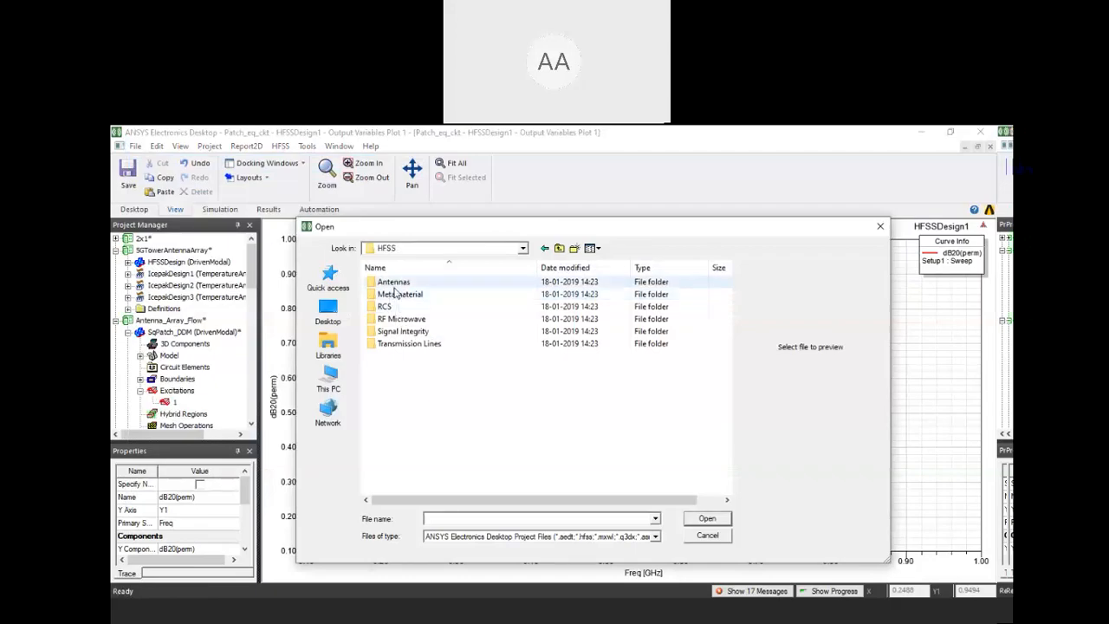
pyautogui.doubleClick(396, 294)
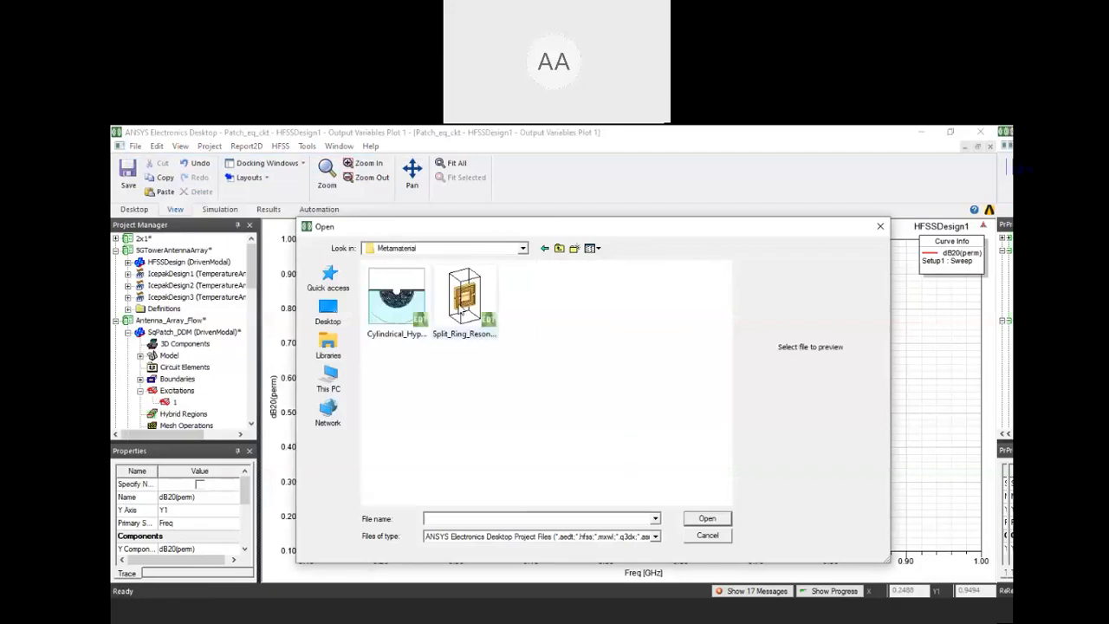
pyautogui.click(413, 336)
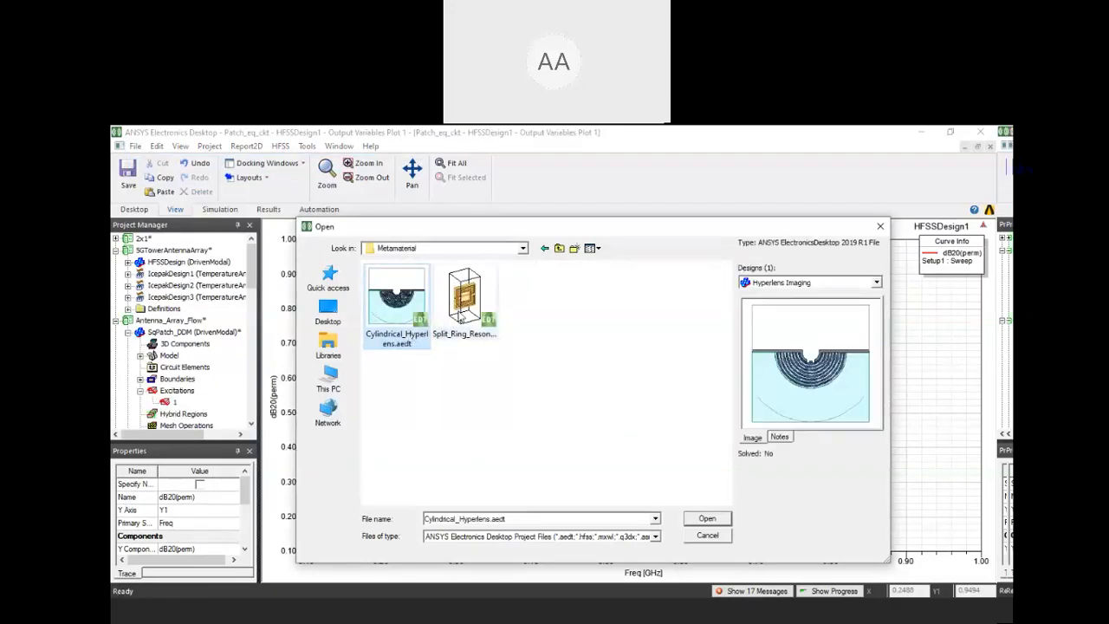
pyautogui.click(465, 317)
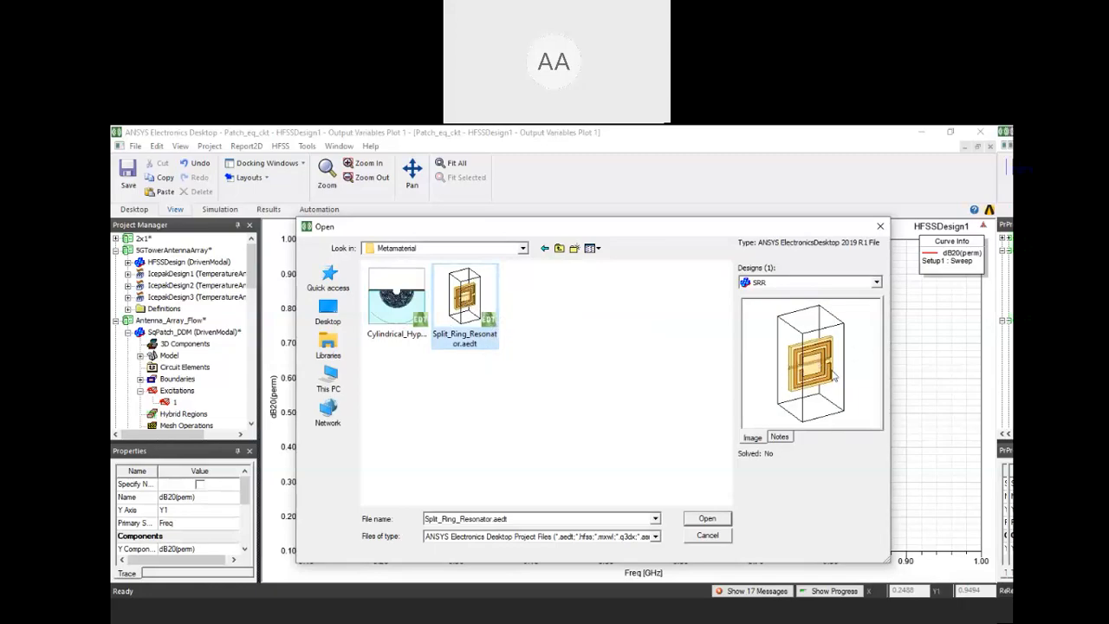
pyautogui.click(788, 283)
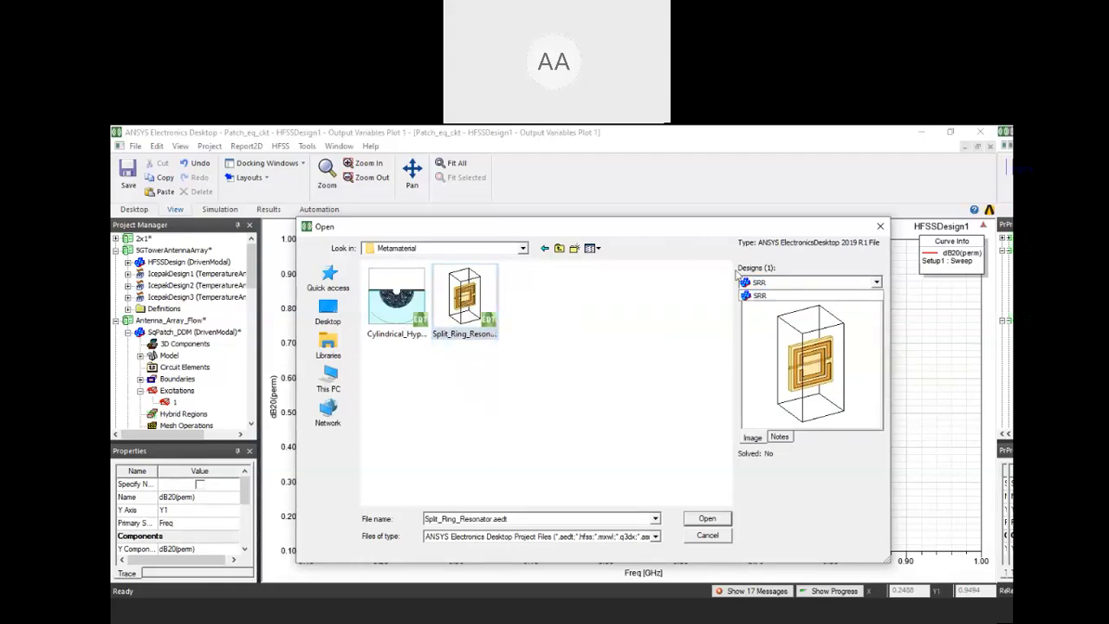
pyautogui.click(676, 227)
pyautogui.moveTo(796, 221); pyautogui.dragTo(790, 191)
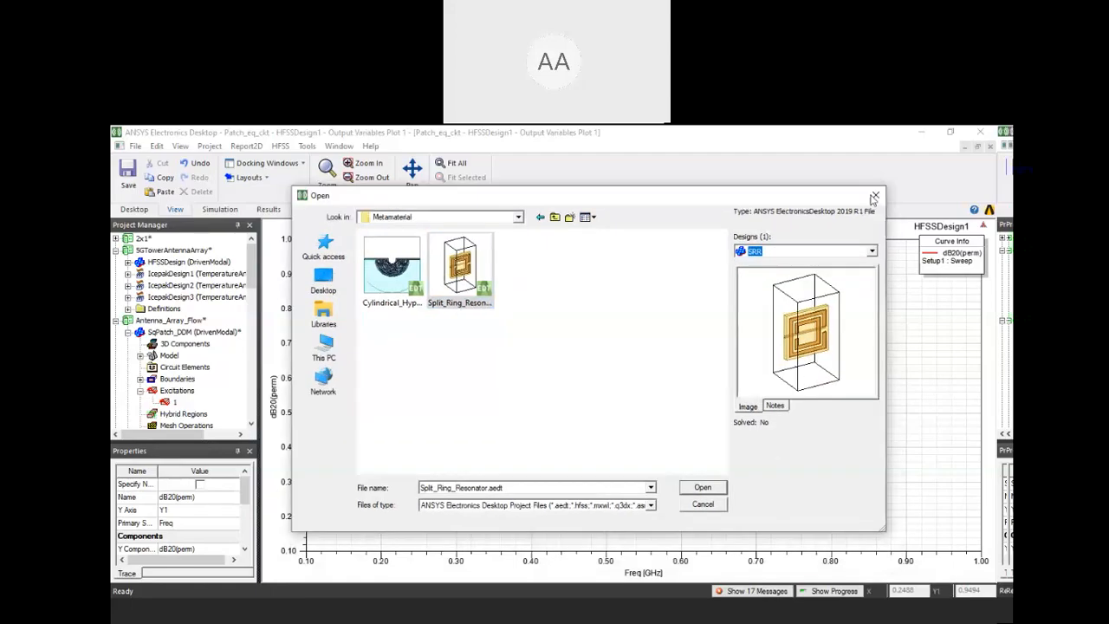
pyautogui.click(876, 195)
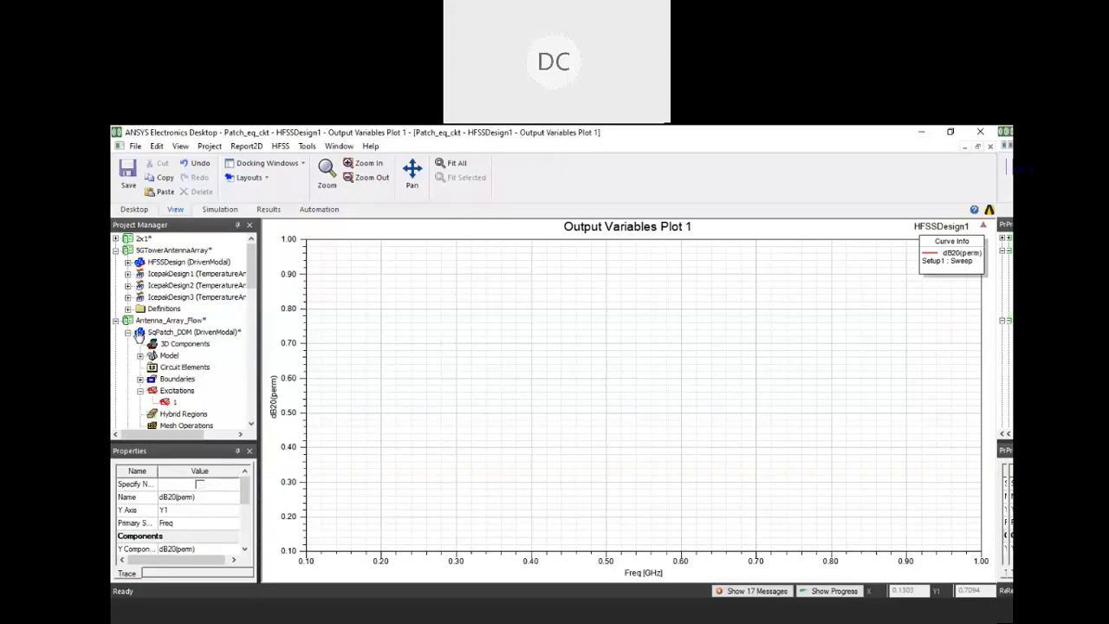
# Inspect the matrix data export options in the Setup1 solution data of Patch_eq_ckt's HFSSDesign1, and close the window
pyautogui.scroll(-1, 139, 336)
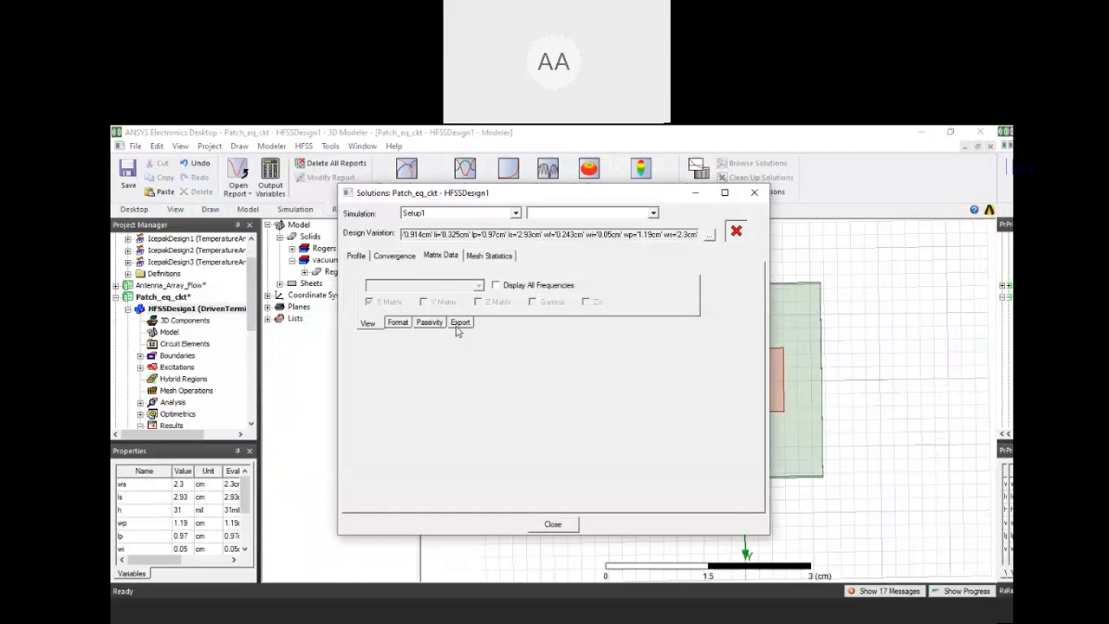
pyautogui.click(459, 322)
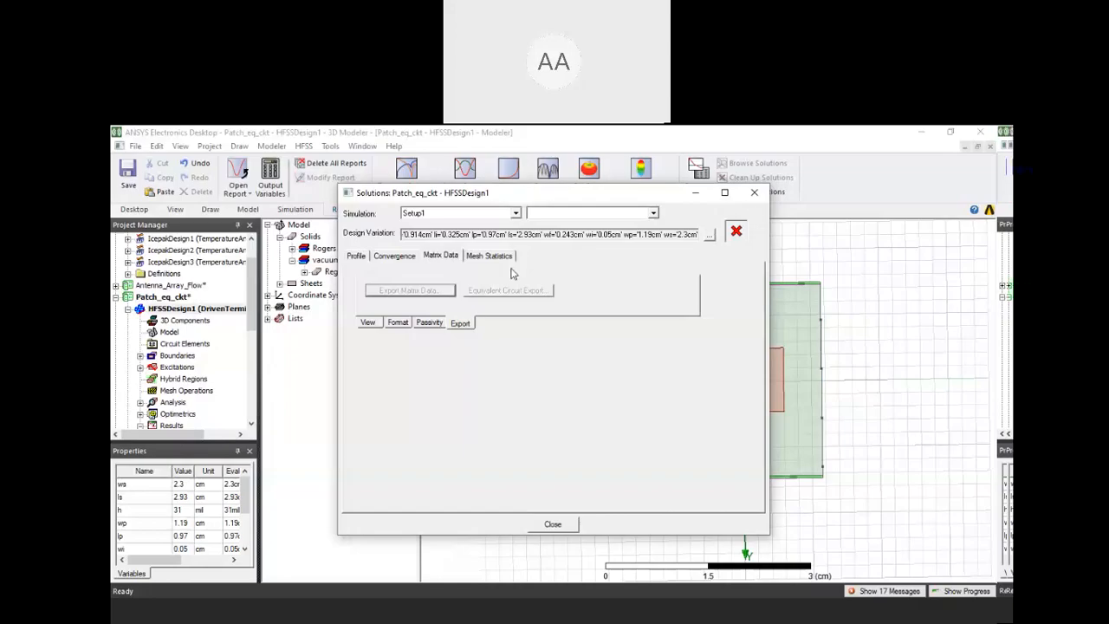
pyautogui.click(755, 192)
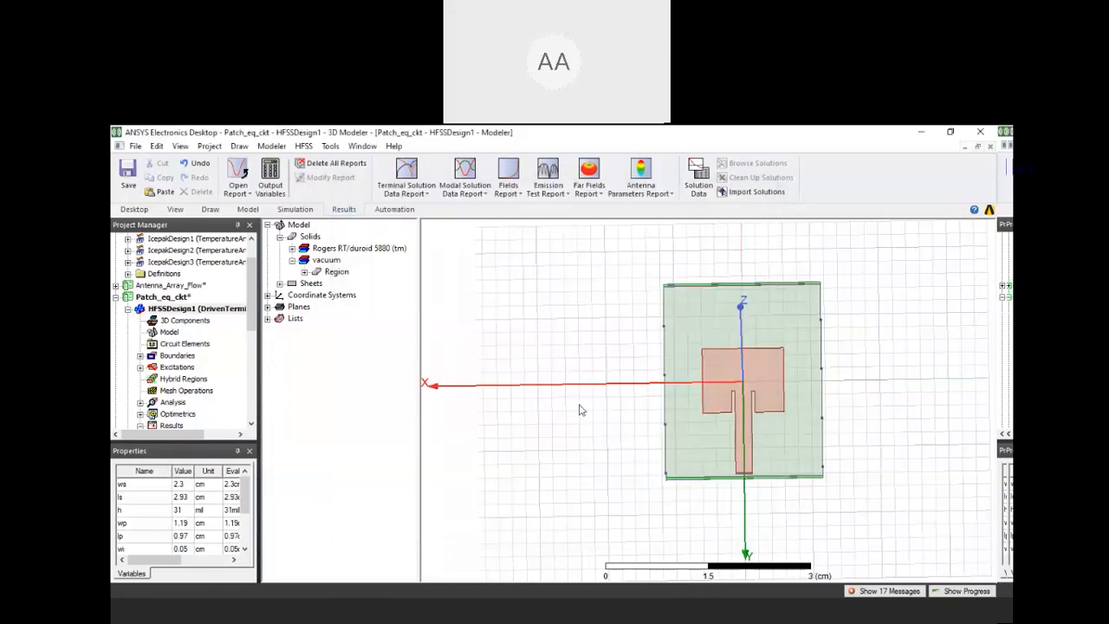
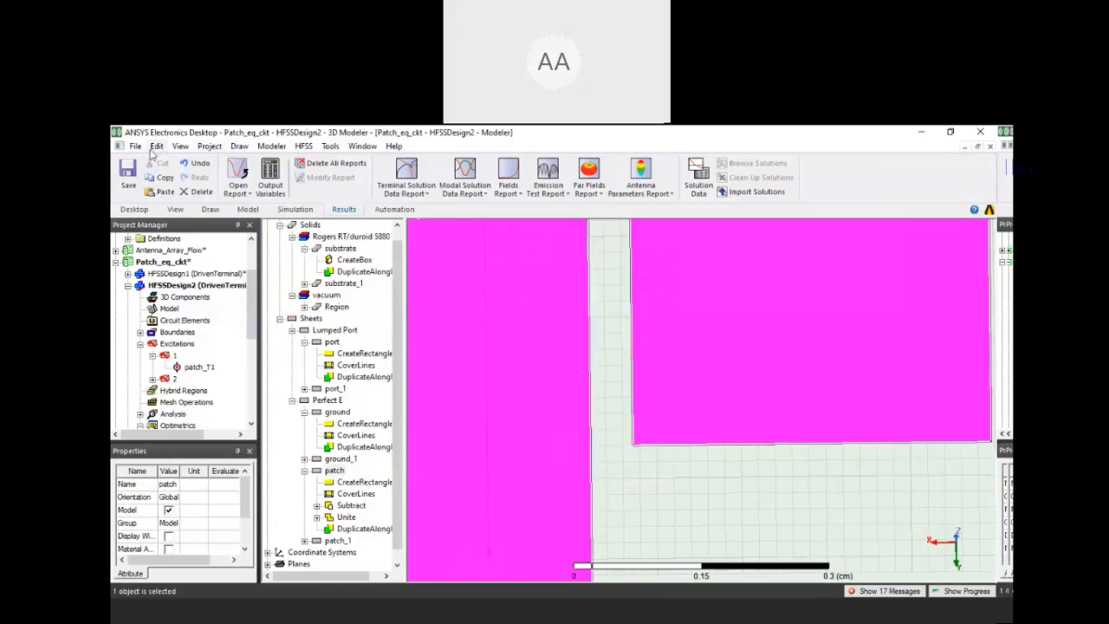
# Draw a rectangle of about 0.05 by 0.05 cm bridging the patch's feed gap at its open end
pyautogui.click(239, 145)
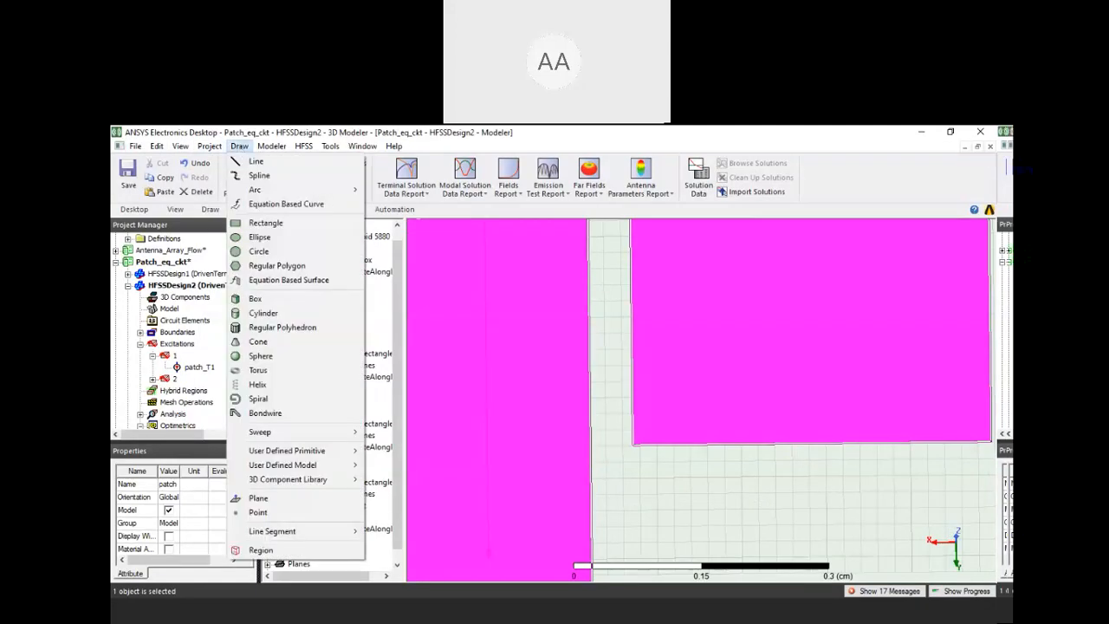
pyautogui.click(239, 145)
pyautogui.click(247, 209)
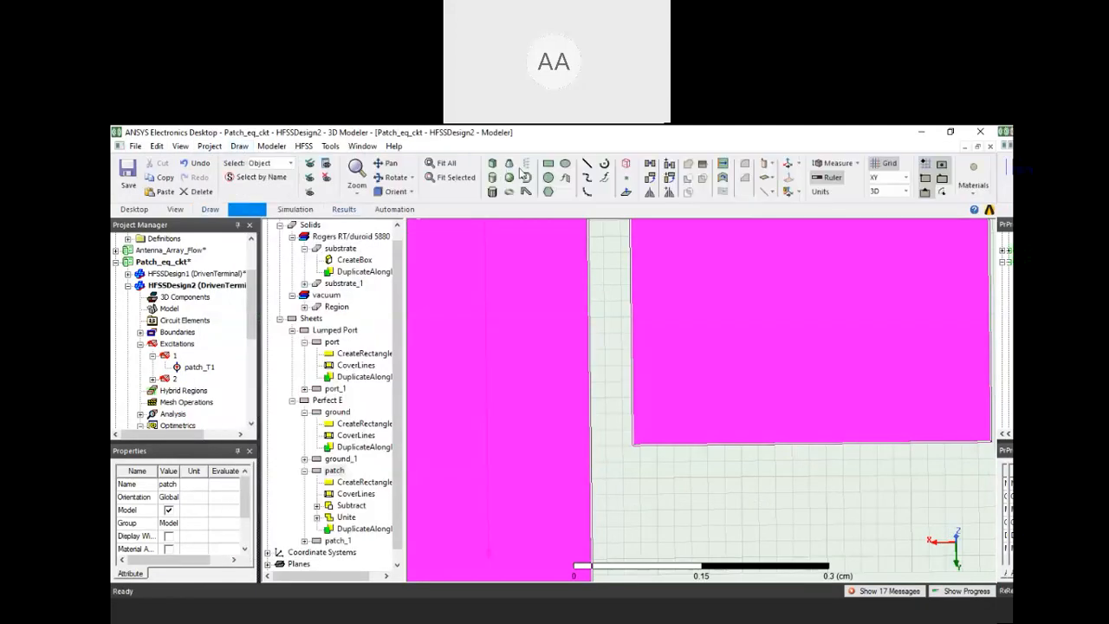
pyautogui.click(548, 165)
pyautogui.click(632, 445)
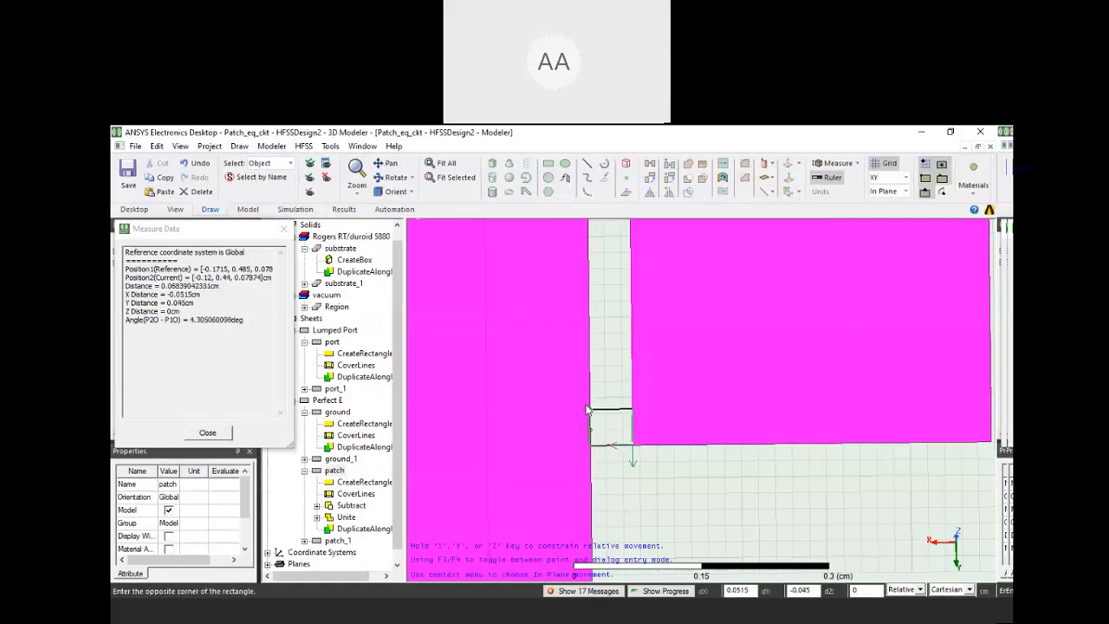
pyautogui.scroll(3, 587, 406)
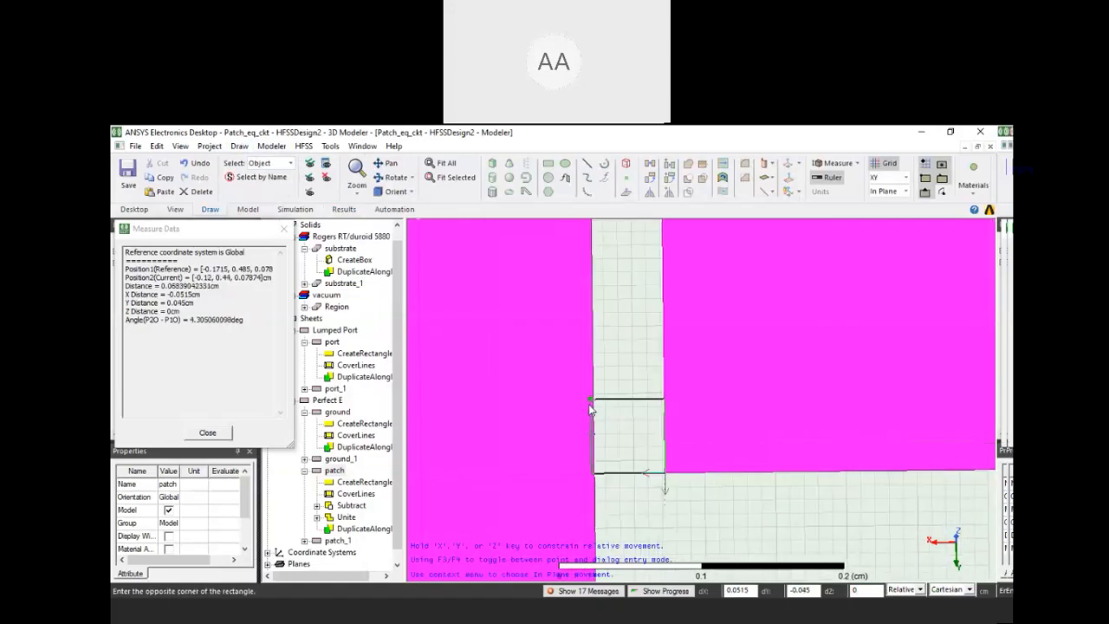
pyautogui.scroll(1, 590, 409)
pyautogui.scroll(2, 590, 409)
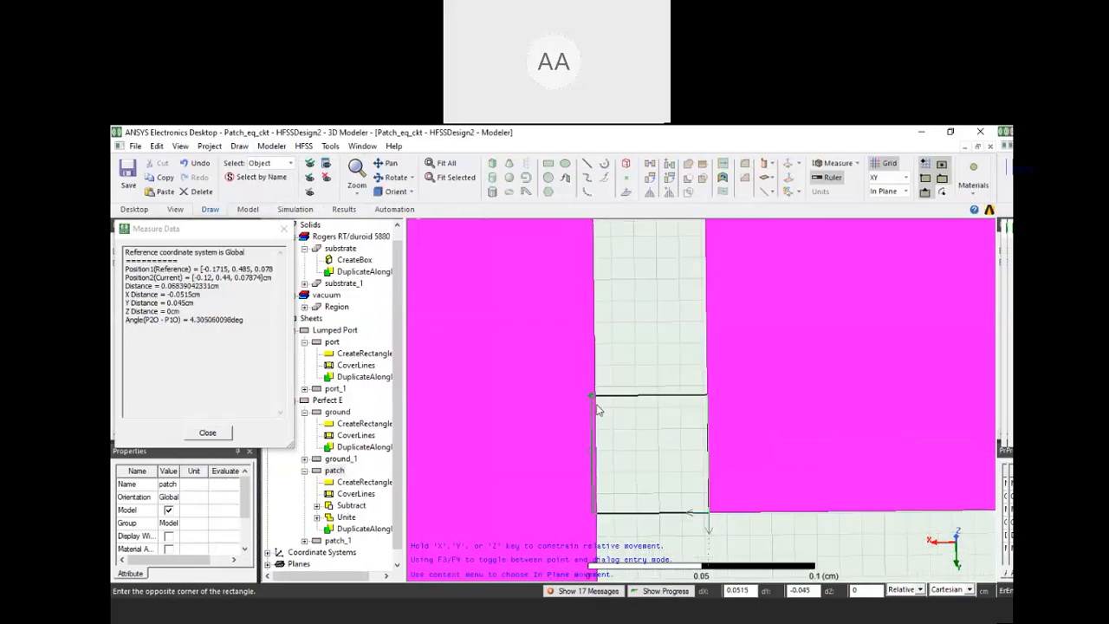
pyautogui.click(596, 404)
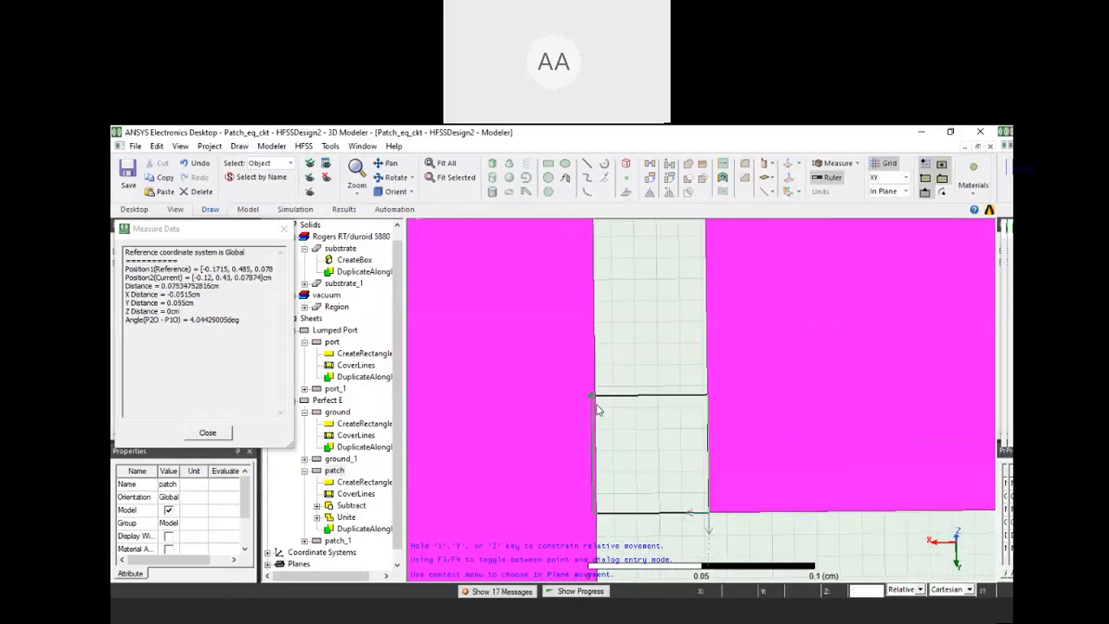
# Delete the rectangle just drawn across the patch's feed gap
pyautogui.scroll(-1, 740, 465)
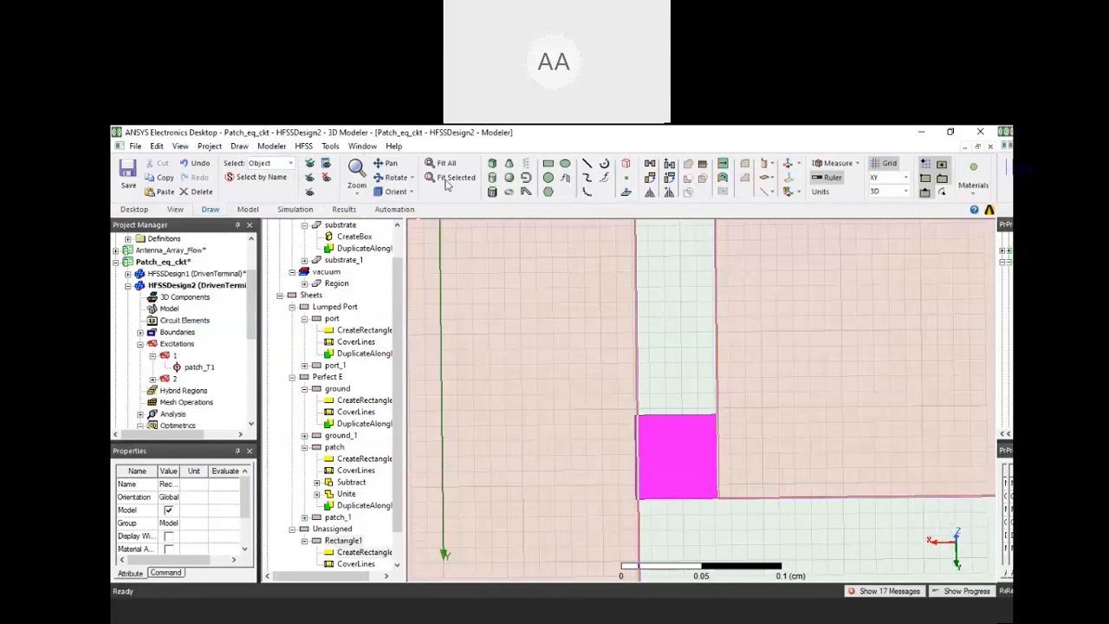
pyautogui.keyDown('alt'); pyautogui.doubleClick(725, 308); pyautogui.keyUp('alt')
pyautogui.click(831, 407)
pyautogui.press('Delete')
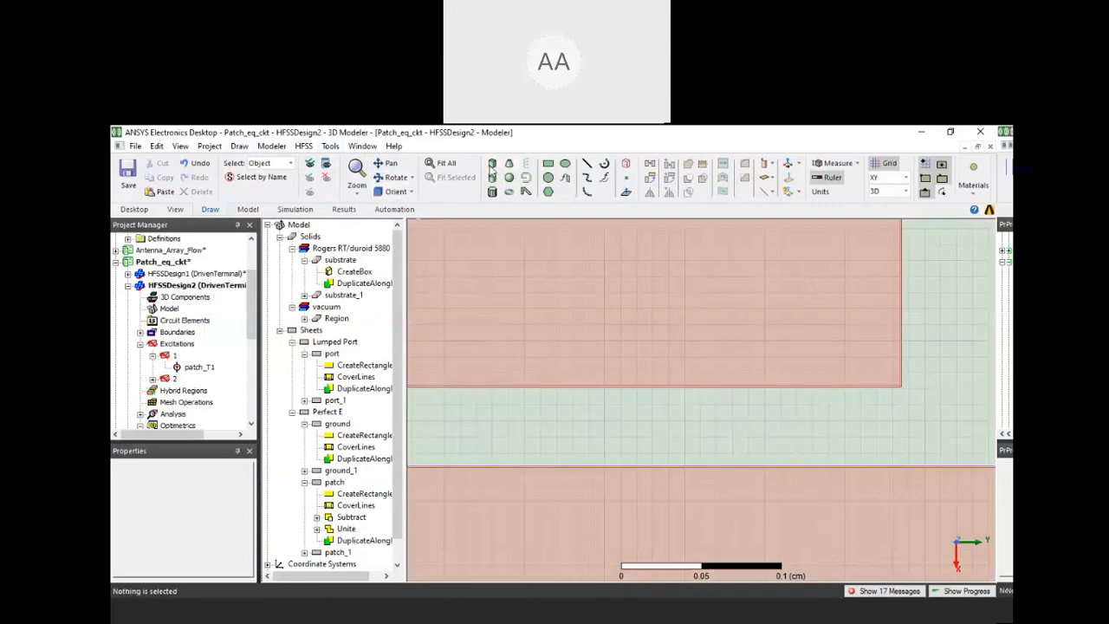
pyautogui.click(547, 164)
pyautogui.click(901, 386)
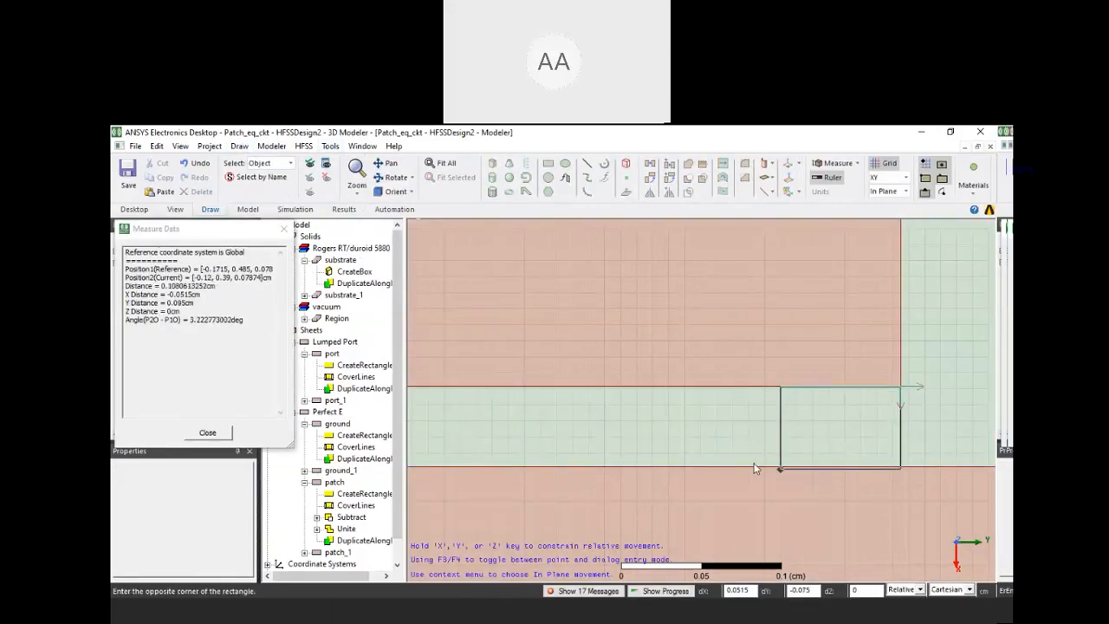
pyautogui.scroll(1, 878, 466)
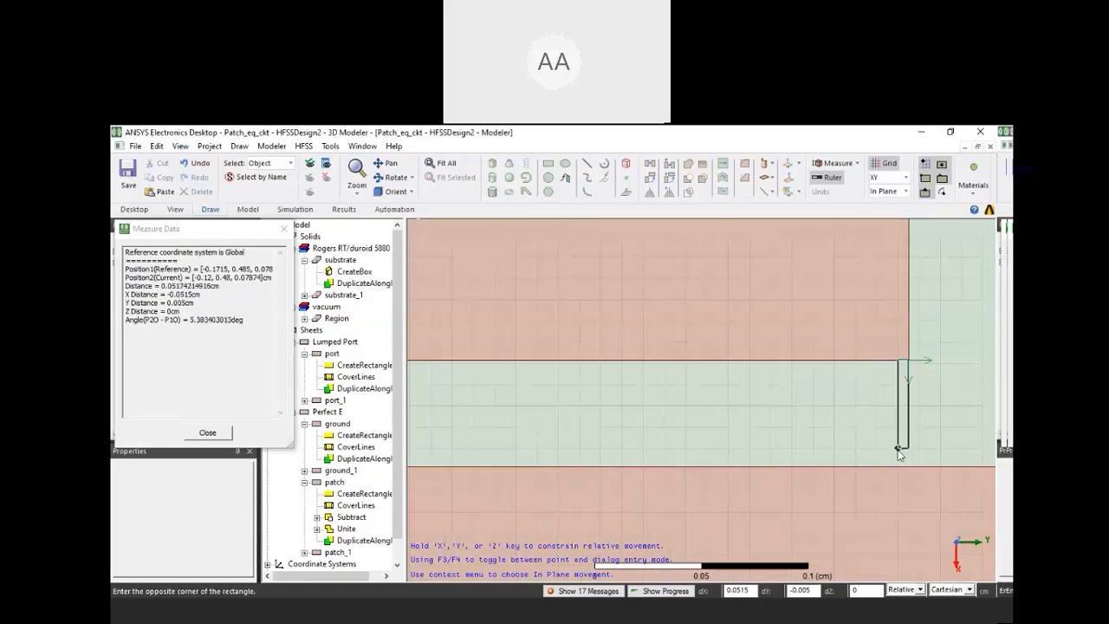
pyautogui.scroll(1, 899, 457)
pyautogui.scroll(2, 904, 460)
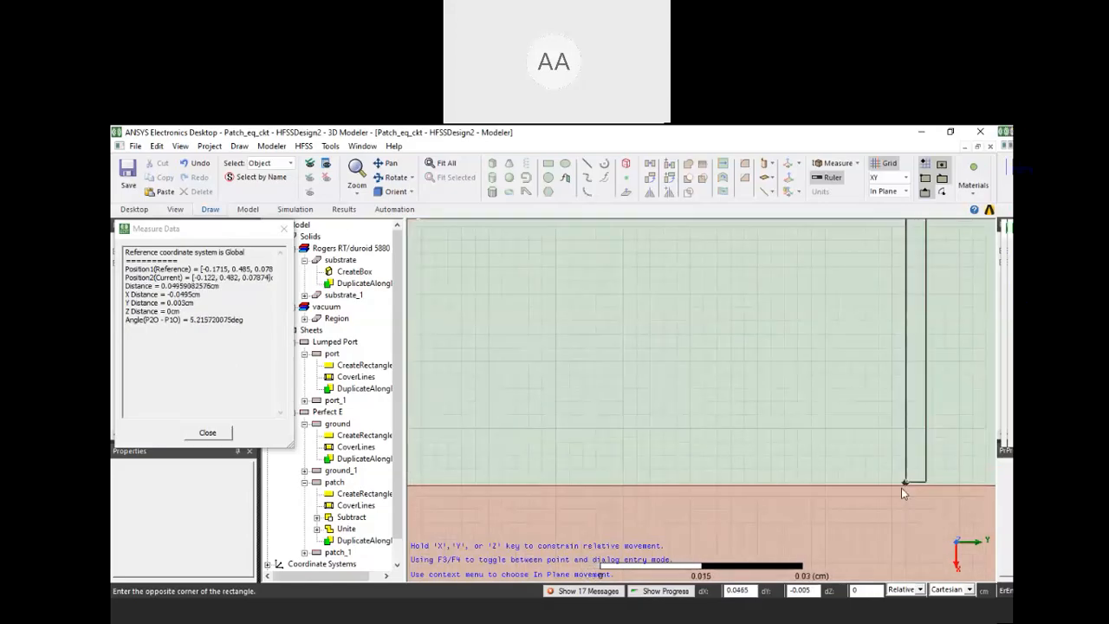
pyautogui.scroll(2, 825, 489)
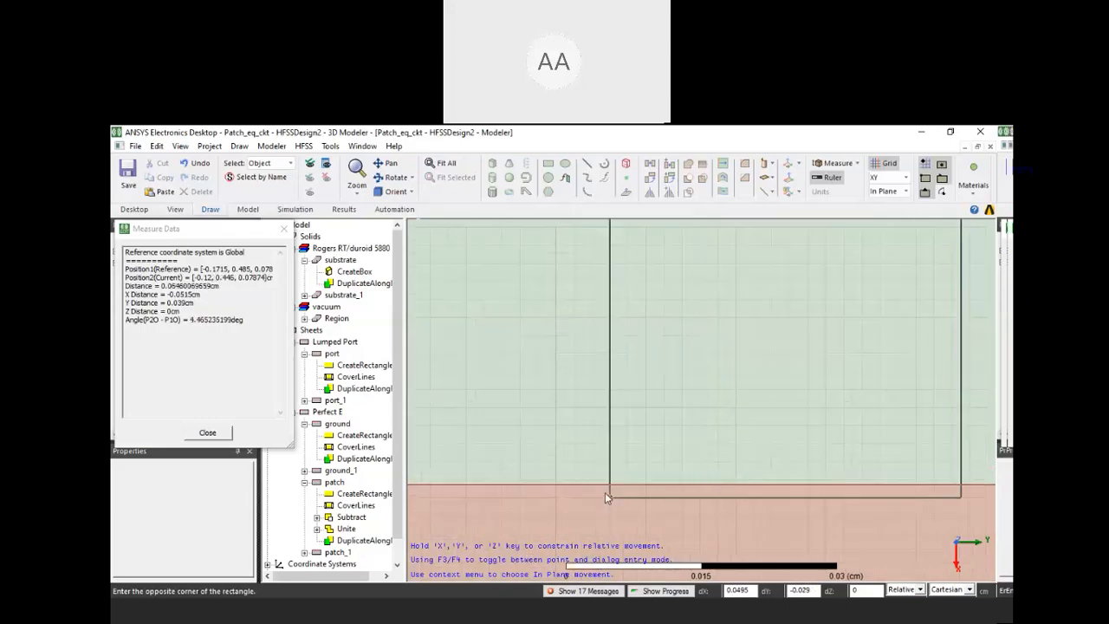
pyautogui.scroll(-4, 609, 487)
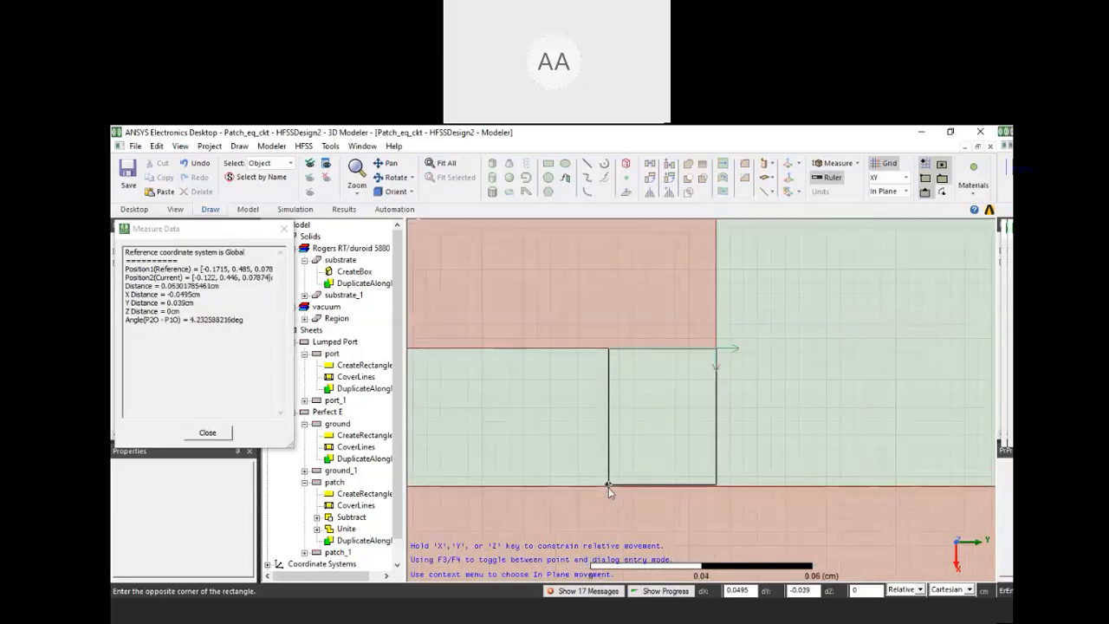
pyautogui.scroll(-3, 609, 487)
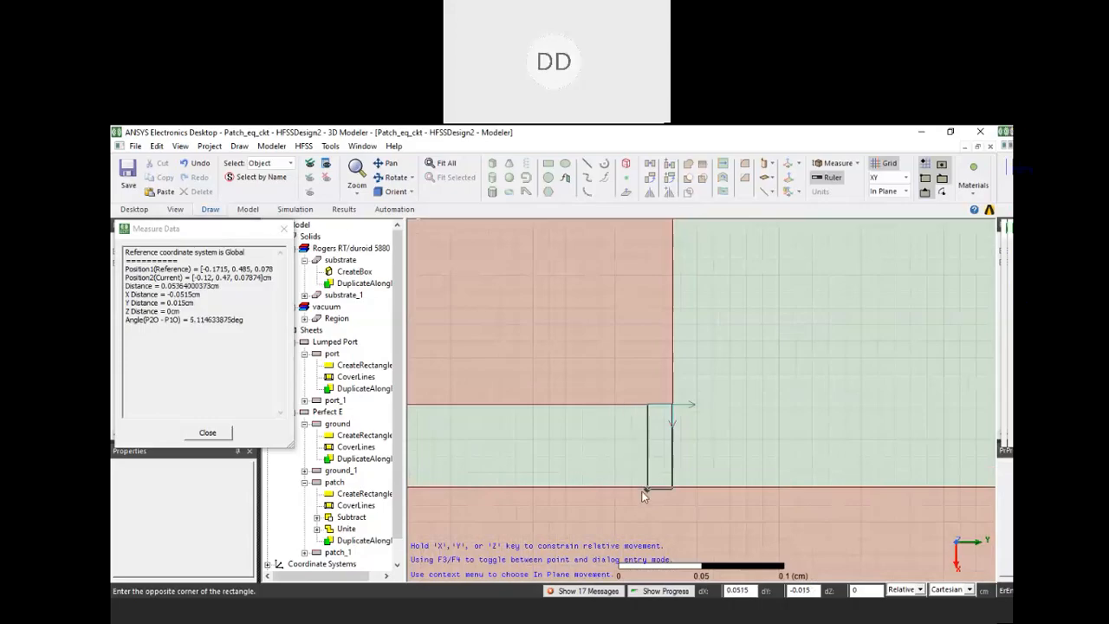
pyautogui.scroll(-3, 607, 476)
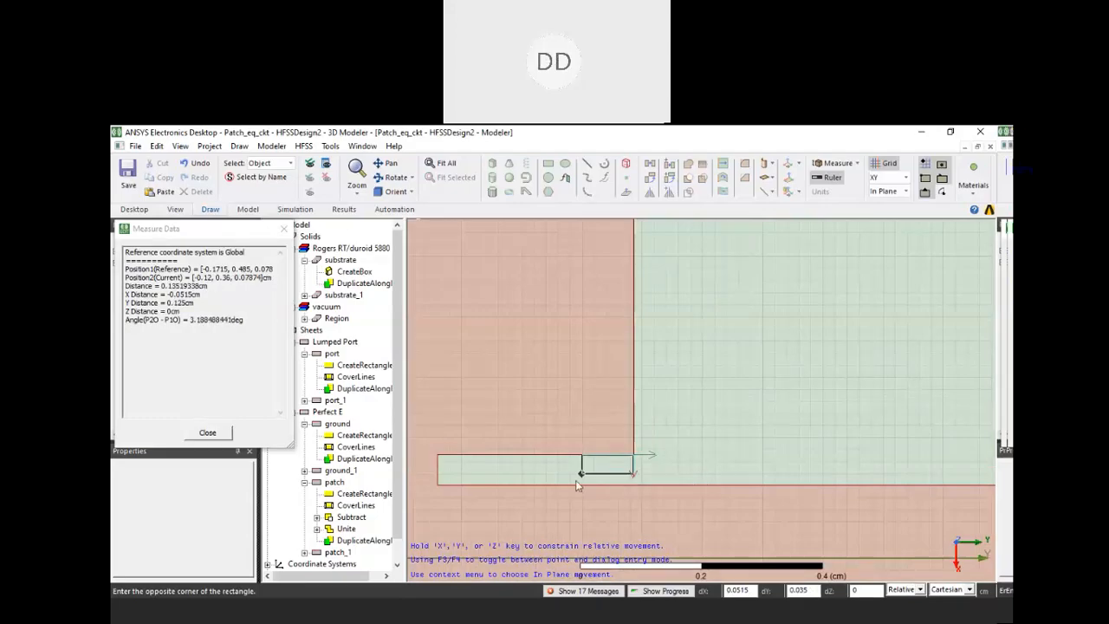
pyautogui.press('Escape')
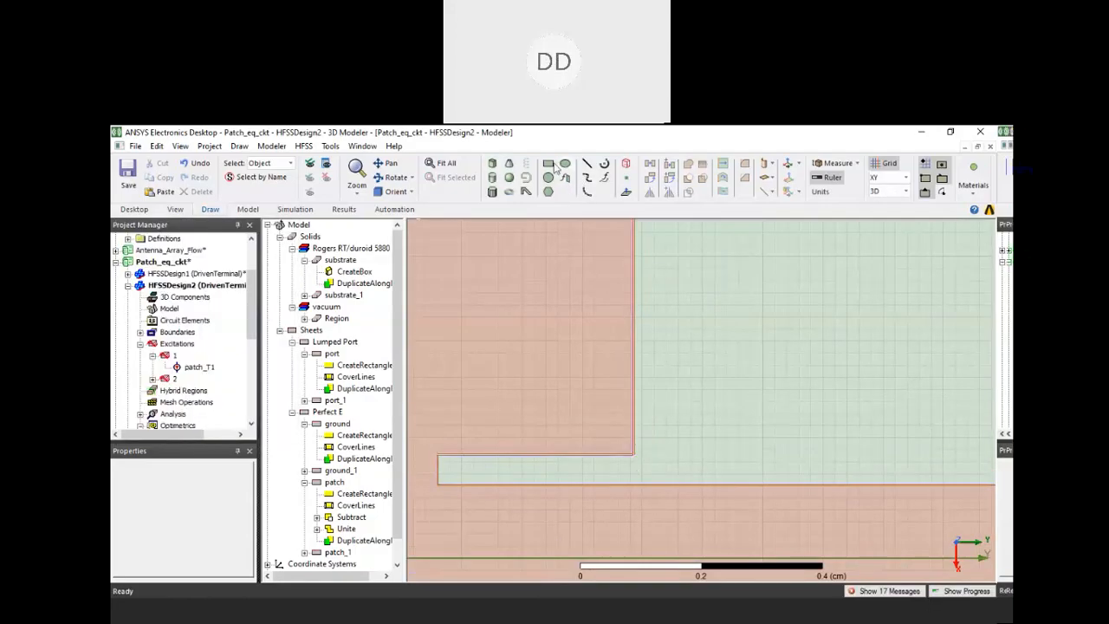
pyautogui.click(438, 455)
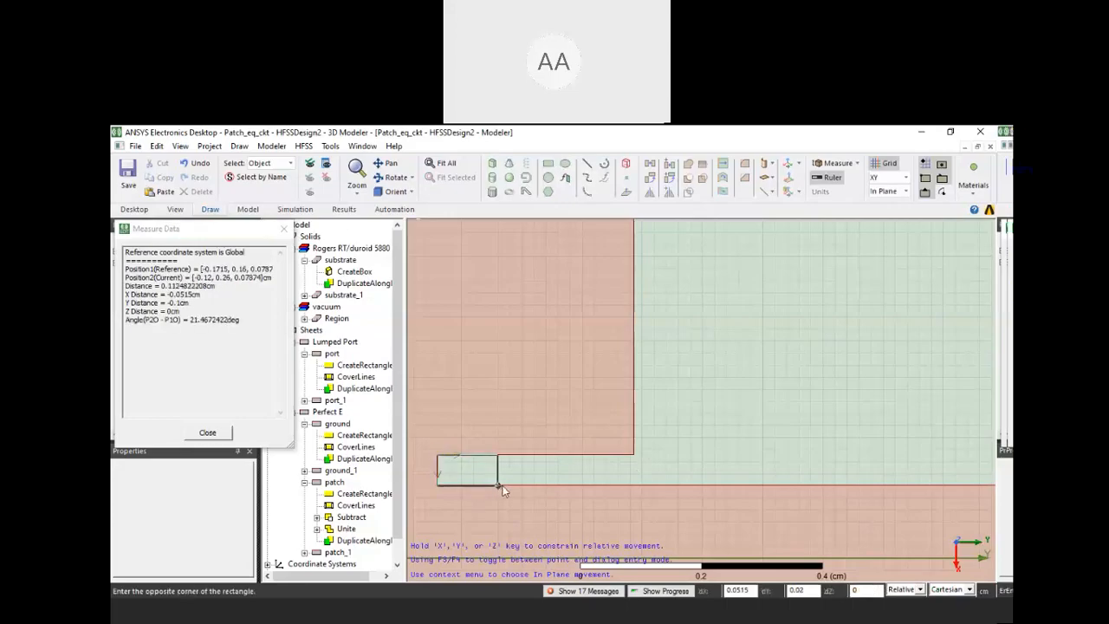
pyautogui.scroll(1, 500, 488)
pyautogui.keyDown('shift'); pyautogui.moveTo(547, 484); pyautogui.dragTo(690, 493); pyautogui.keyUp('shift')
pyautogui.scroll(1, 589, 494)
pyautogui.scroll(1, 590, 494)
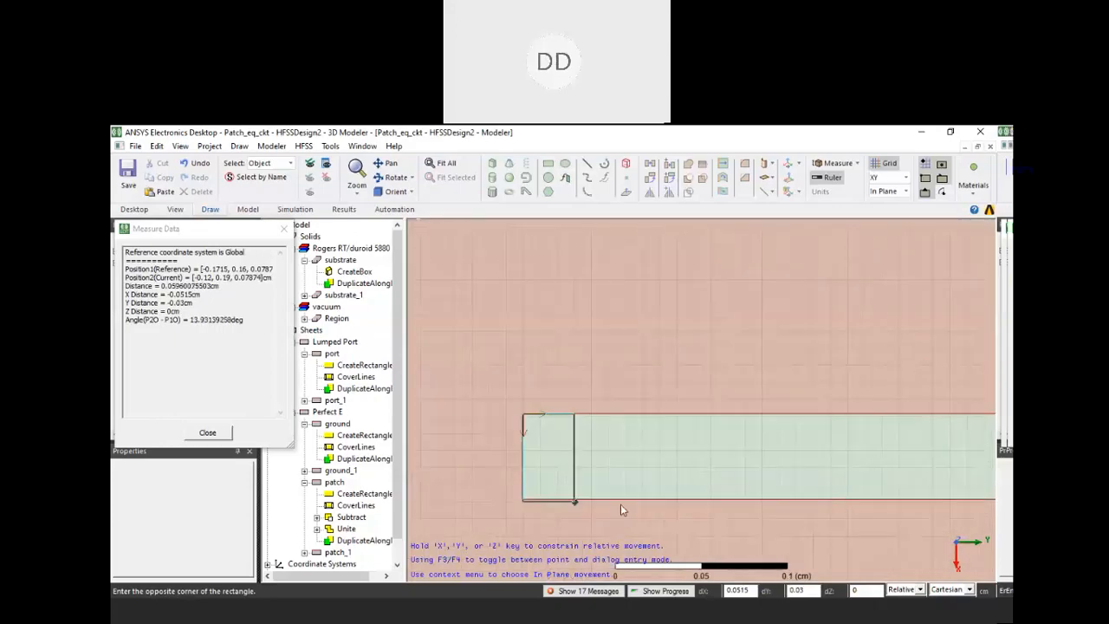
pyautogui.scroll(2, 621, 504)
pyautogui.click(649, 498)
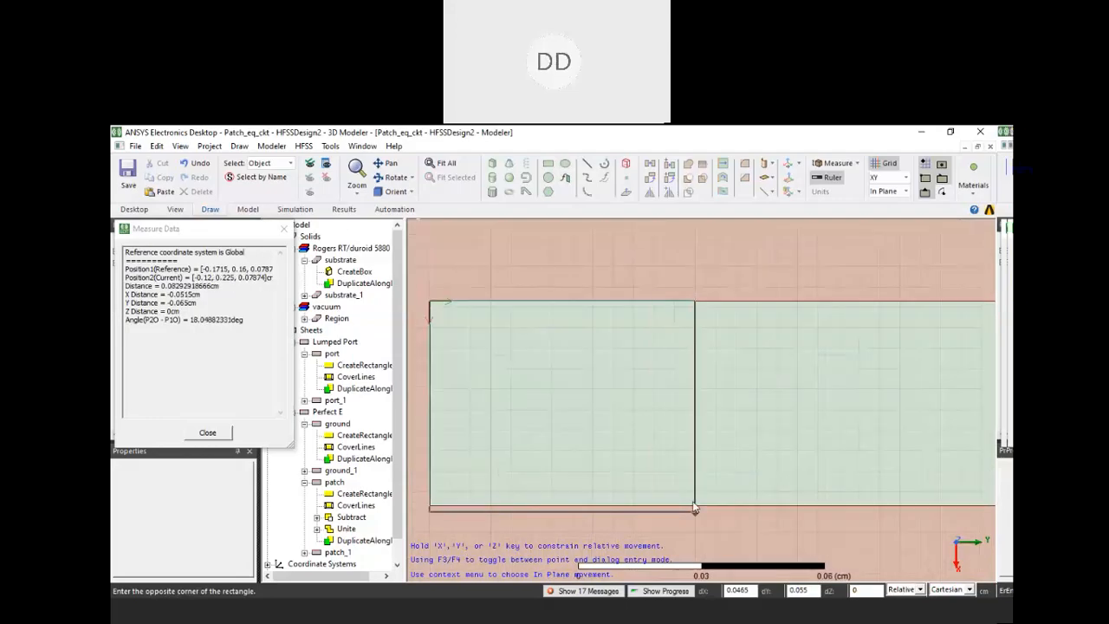
# Draw a straight polyline about 0.05 cm long across the closed end of the patch's feed gap, from corner to corner
pyautogui.click(553, 167)
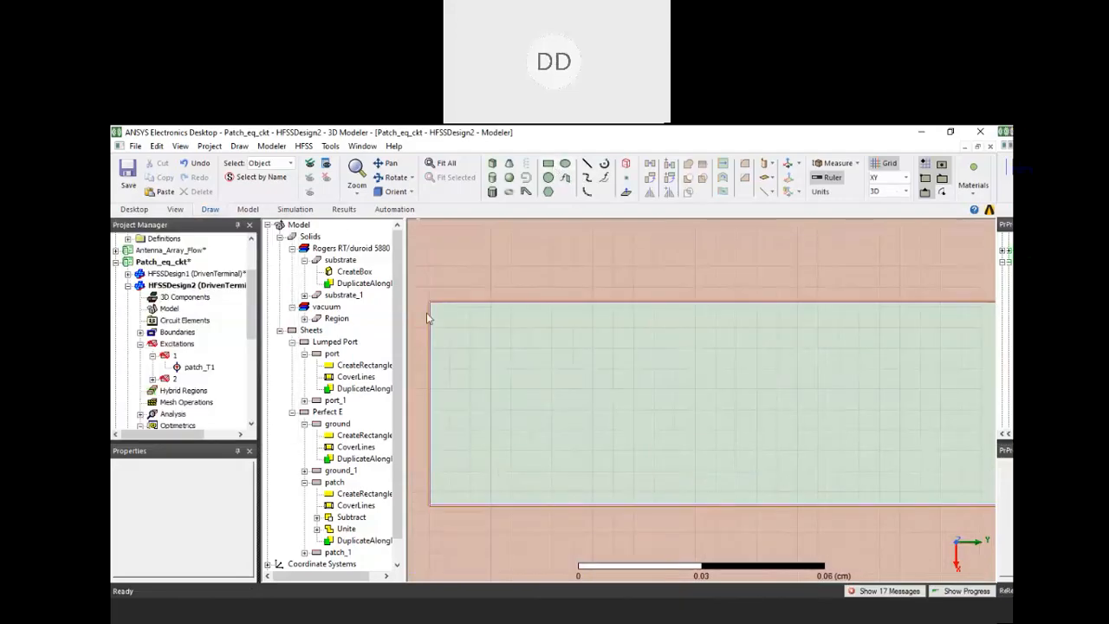
pyautogui.click(429, 303)
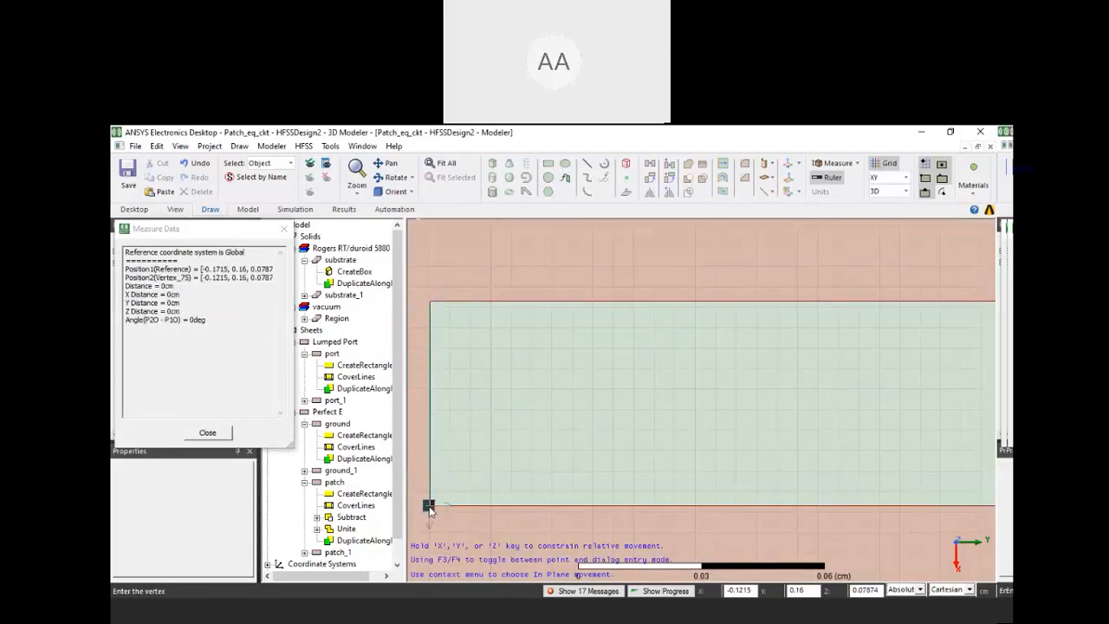
pyautogui.doubleClick(429, 506)
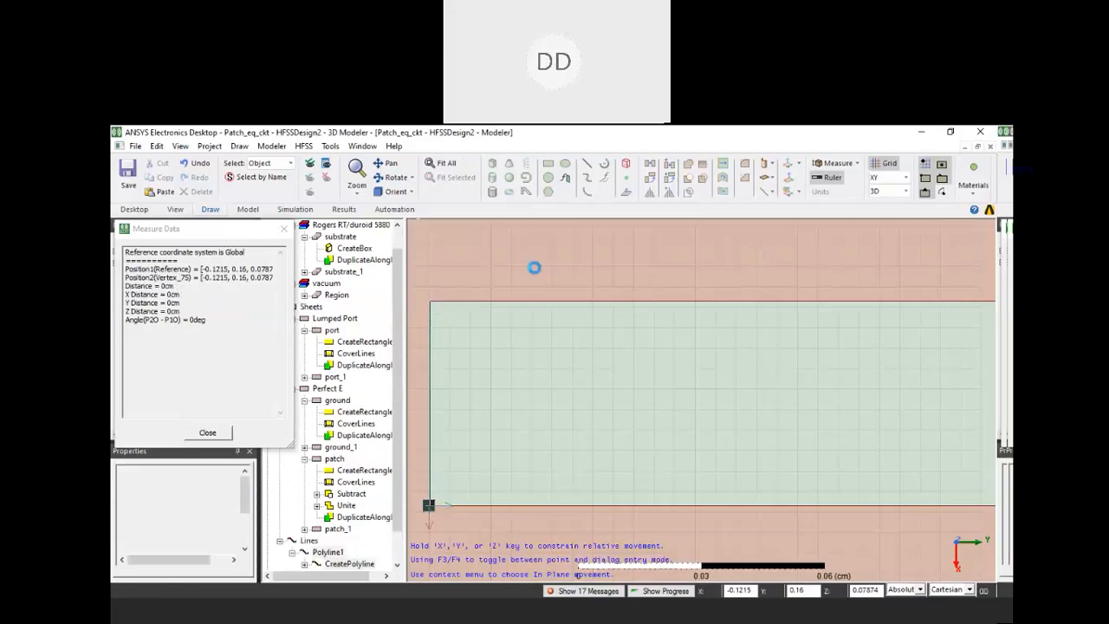
pyautogui.press('Escape')
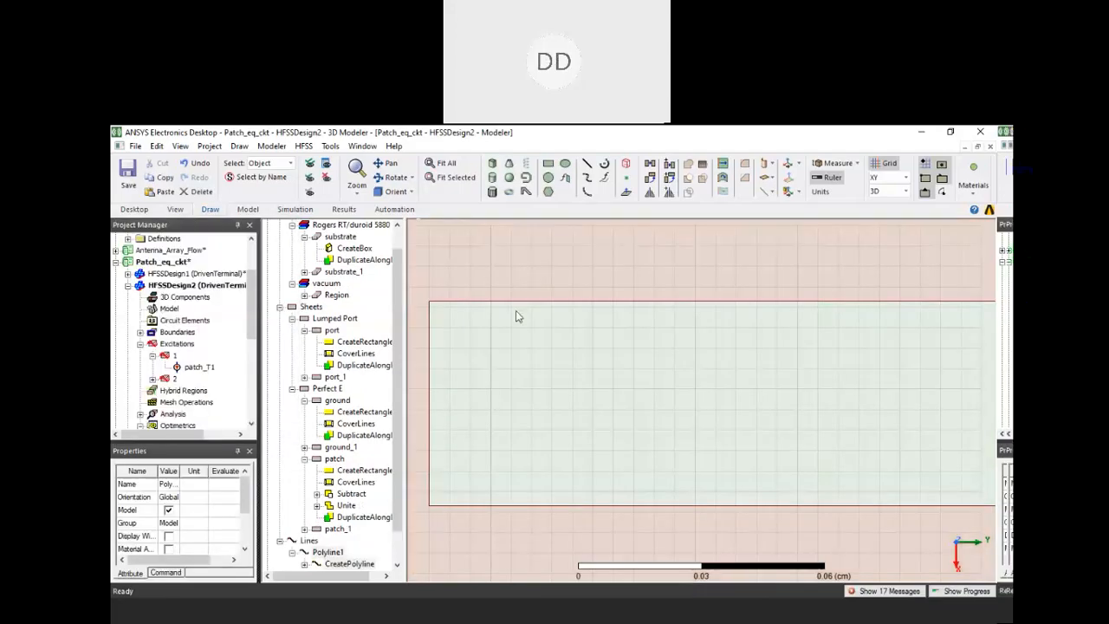
pyautogui.scroll(-1, 517, 315)
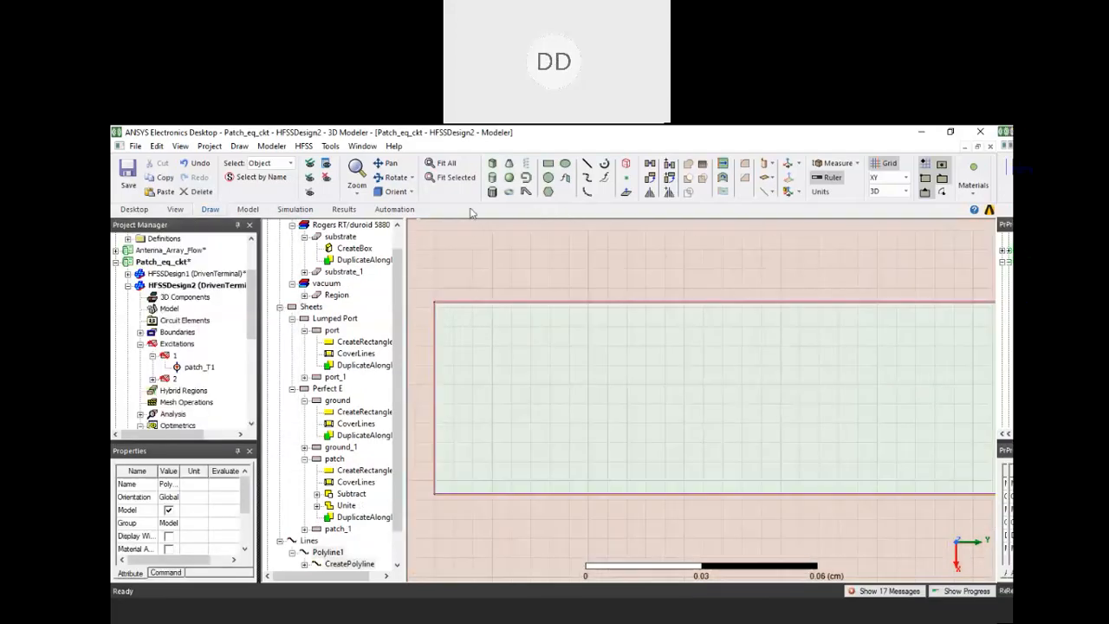
pyautogui.click(587, 344)
pyautogui.scroll(-1, 593, 352)
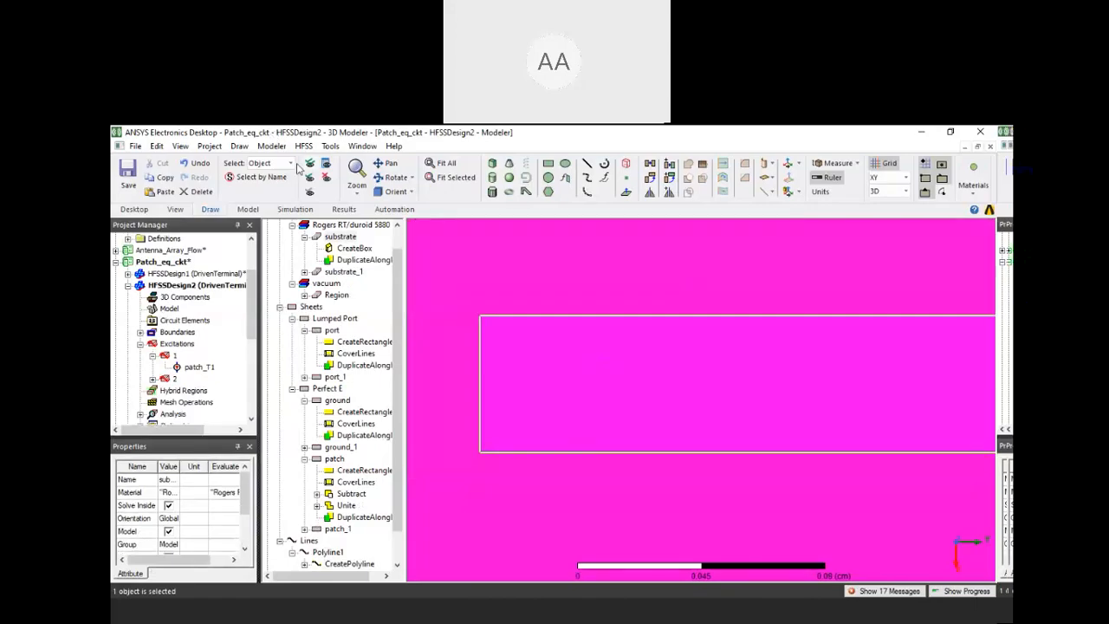
pyautogui.click(240, 146)
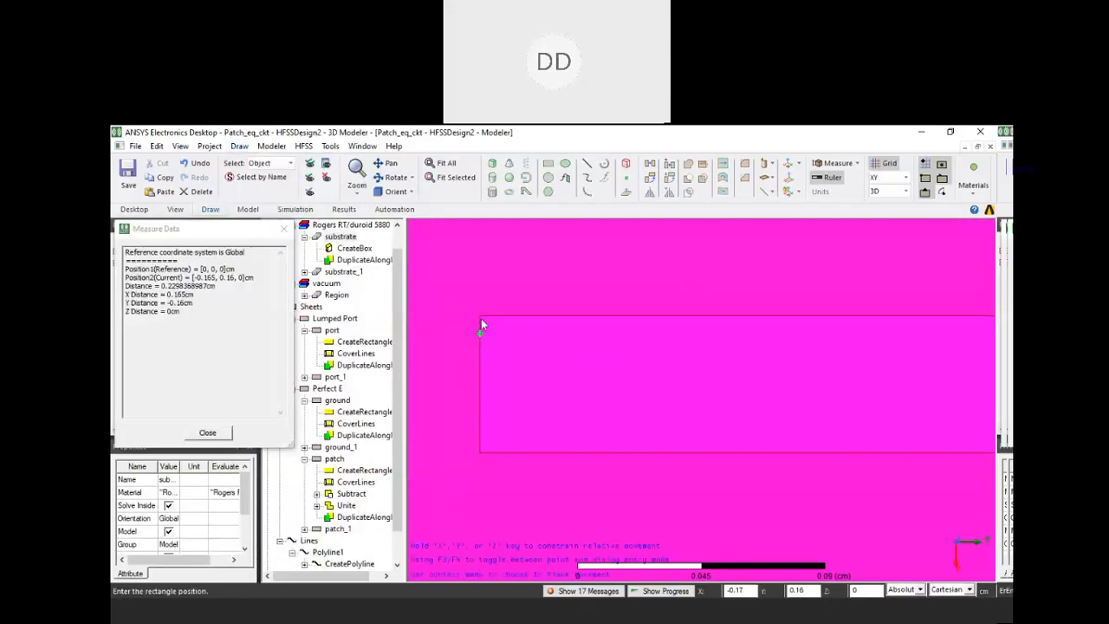
pyautogui.click(484, 399)
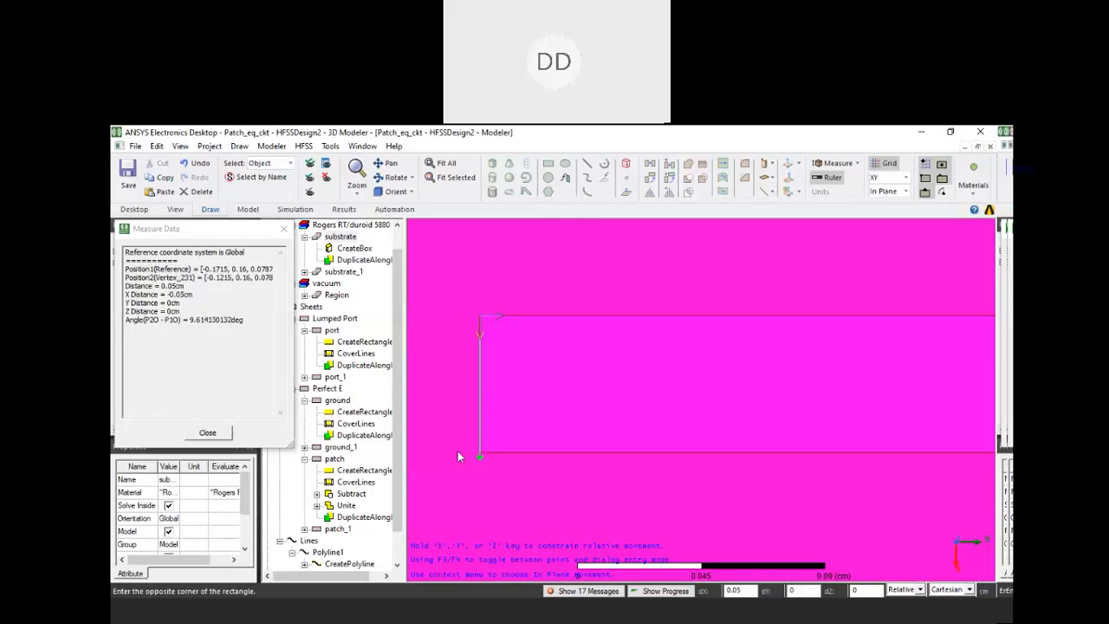
pyautogui.click(666, 451)
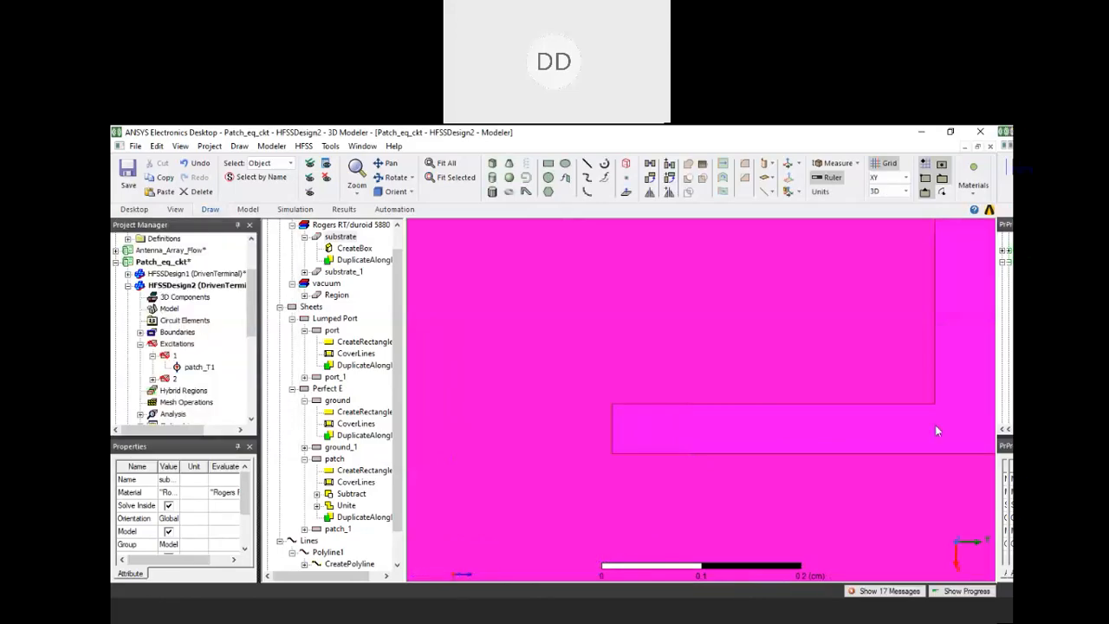
# Draw a rectangle of about 0.0515 by 0.065 cm across the feed gap at its open end, starting from the patch's corner vertex
pyautogui.click(800, 463)
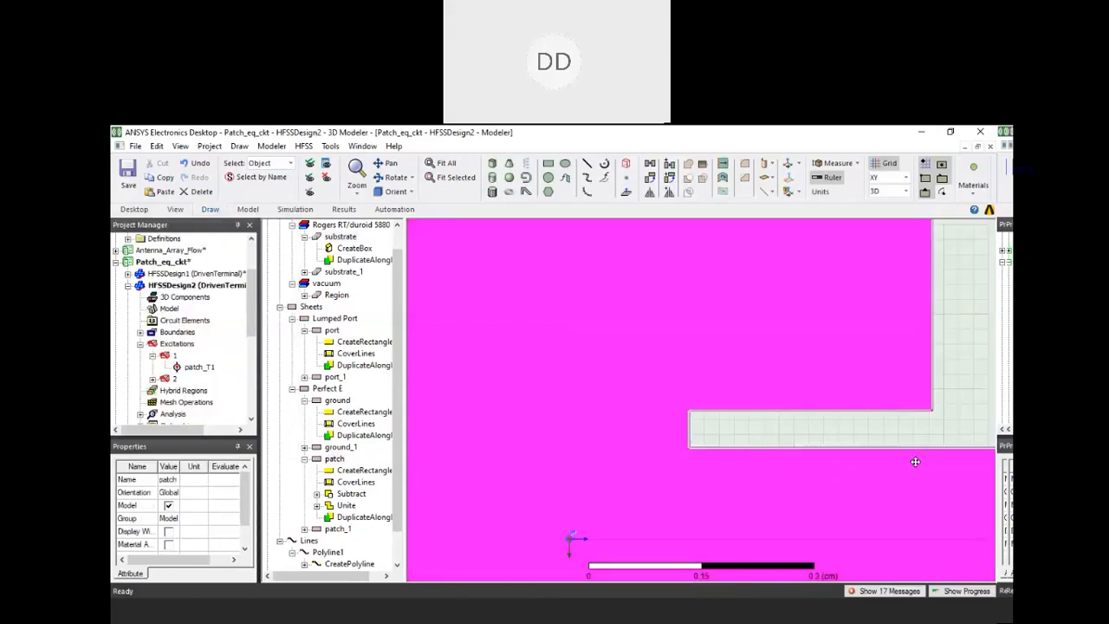
pyautogui.keyDown('shift'); pyautogui.moveTo(916, 461); pyautogui.dragTo(697, 428); pyautogui.keyUp('shift')
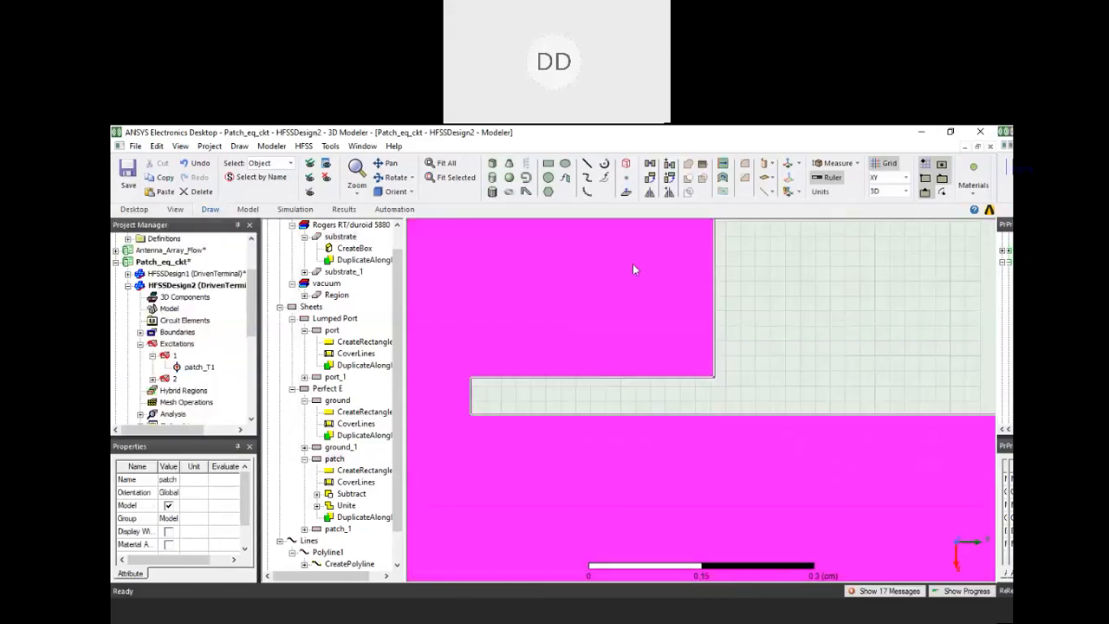
pyautogui.click(551, 165)
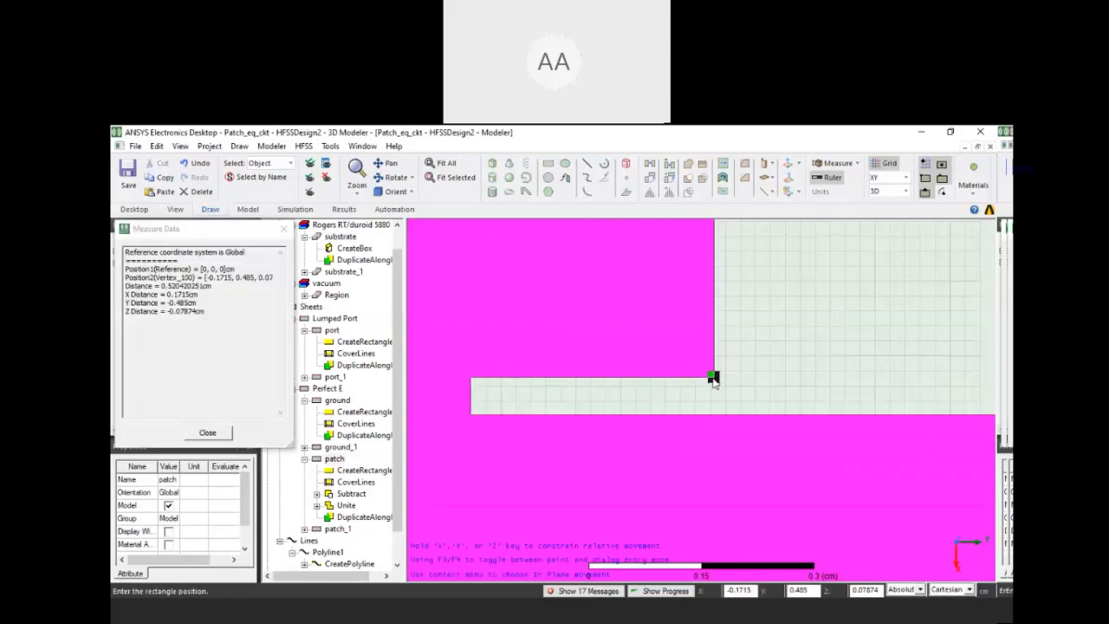
pyautogui.press('Escape')
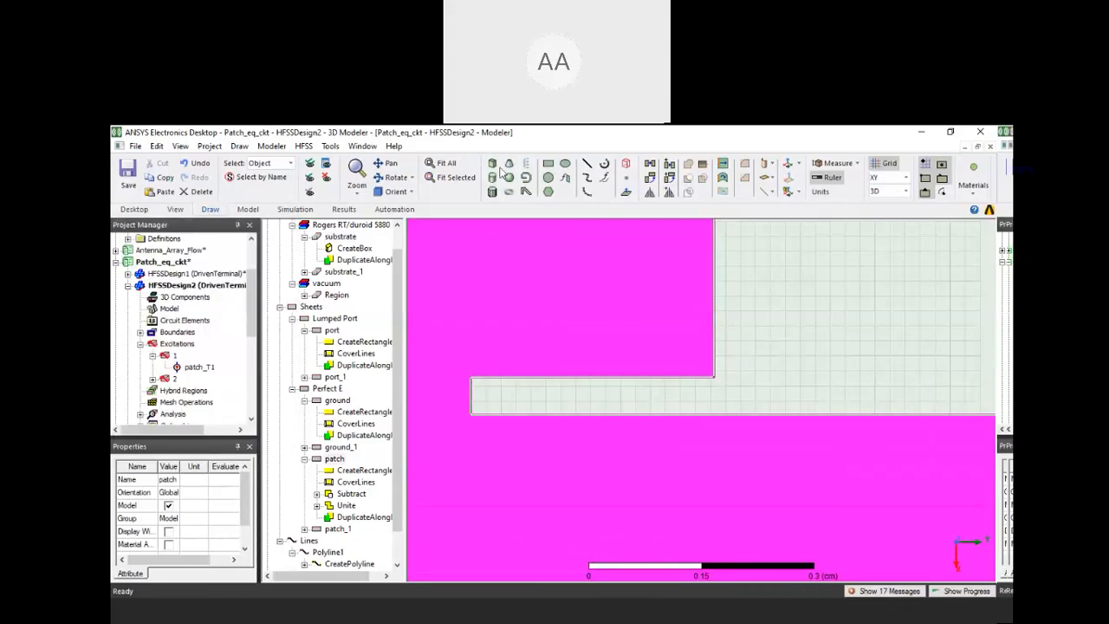
pyautogui.click(239, 145)
pyautogui.click(281, 226)
pyautogui.click(714, 379)
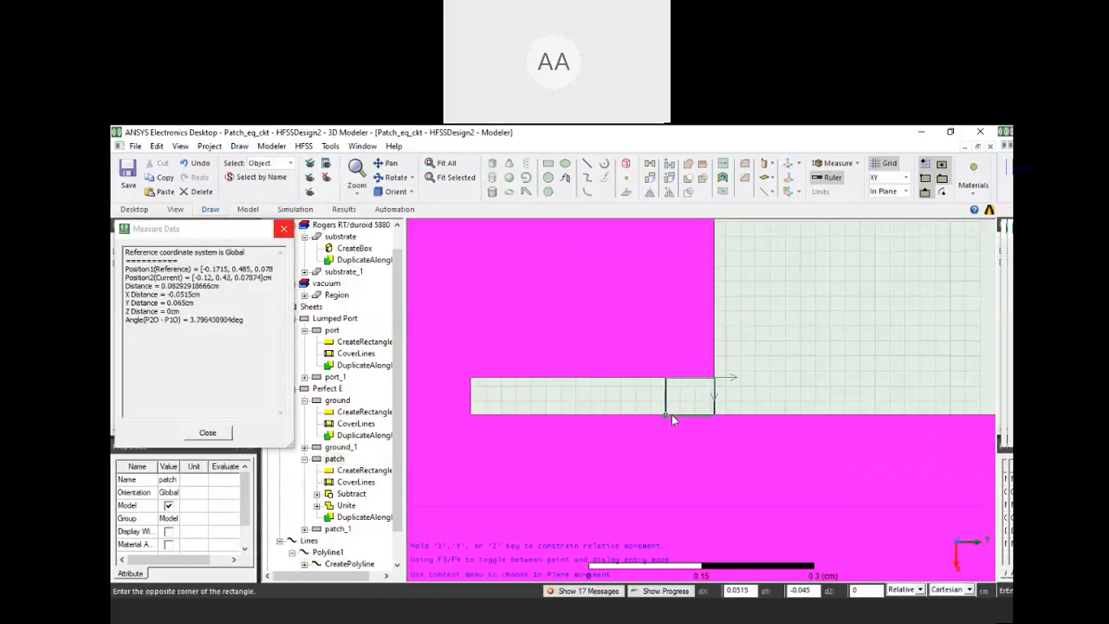
pyautogui.click(672, 414)
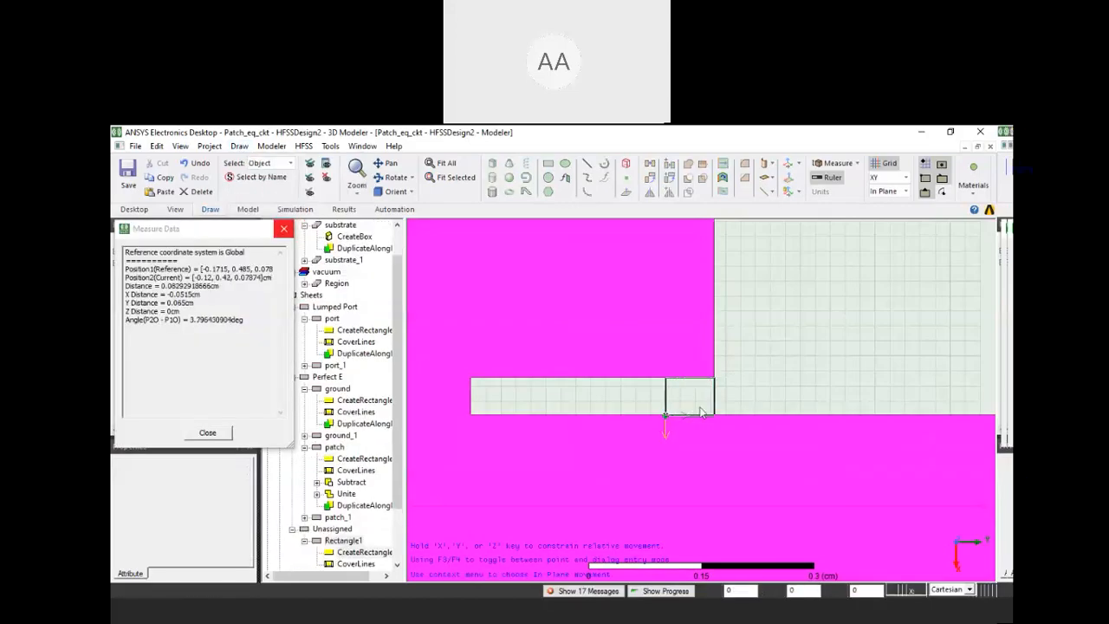
pyautogui.scroll(3, 697, 404)
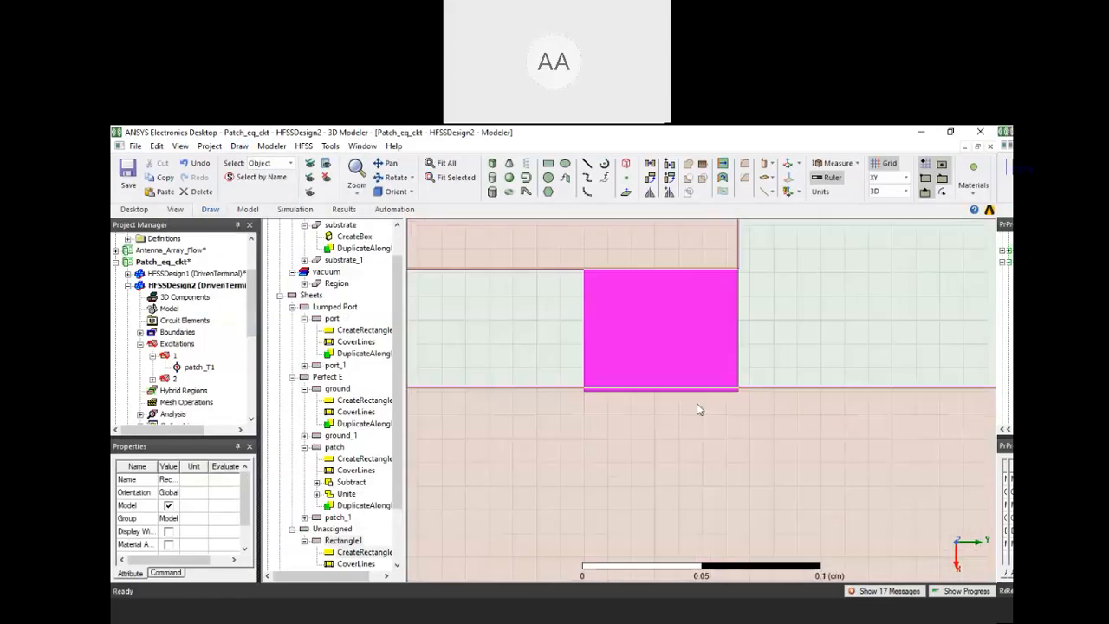
pyautogui.scroll(-2, 696, 404)
pyautogui.scroll(-2, 712, 416)
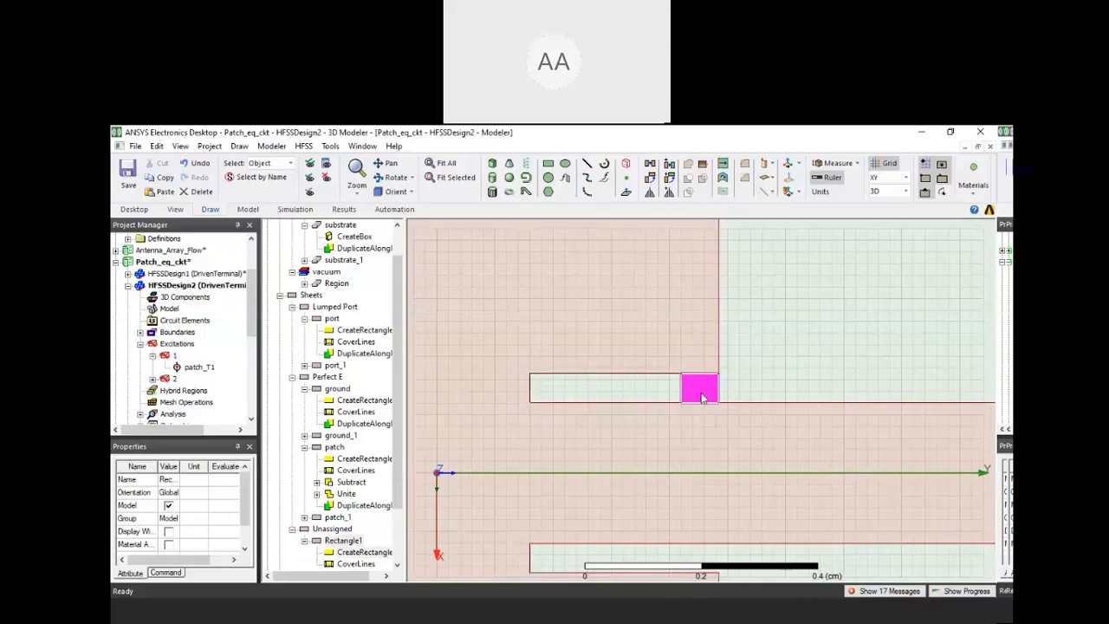
# Start a lumped RLC boundary on the rectangle across the feed gap, keeping the rectangle in view
pyautogui.rightClick(703, 397)
pyautogui.moveTo(798, 473)
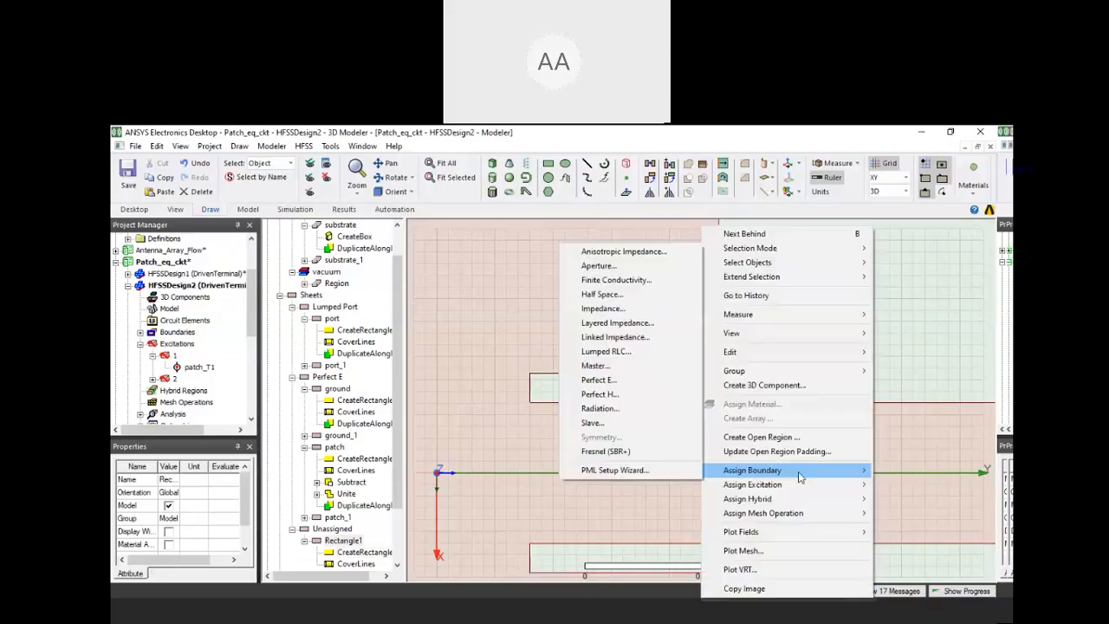
pyautogui.click(648, 351)
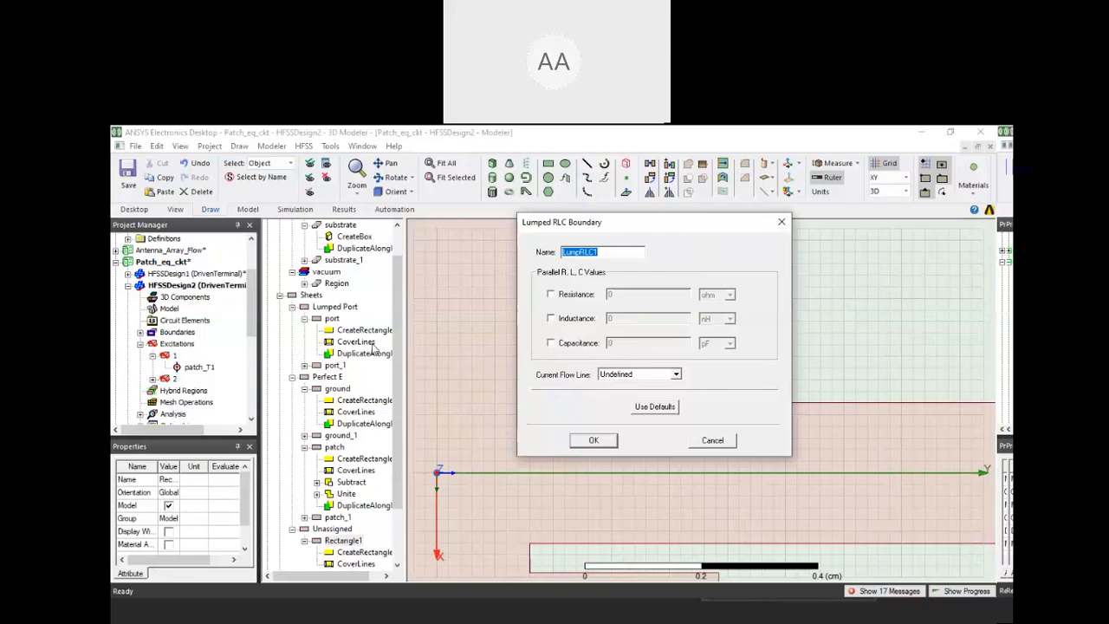
pyautogui.moveTo(684, 223); pyautogui.dragTo(357, 214)
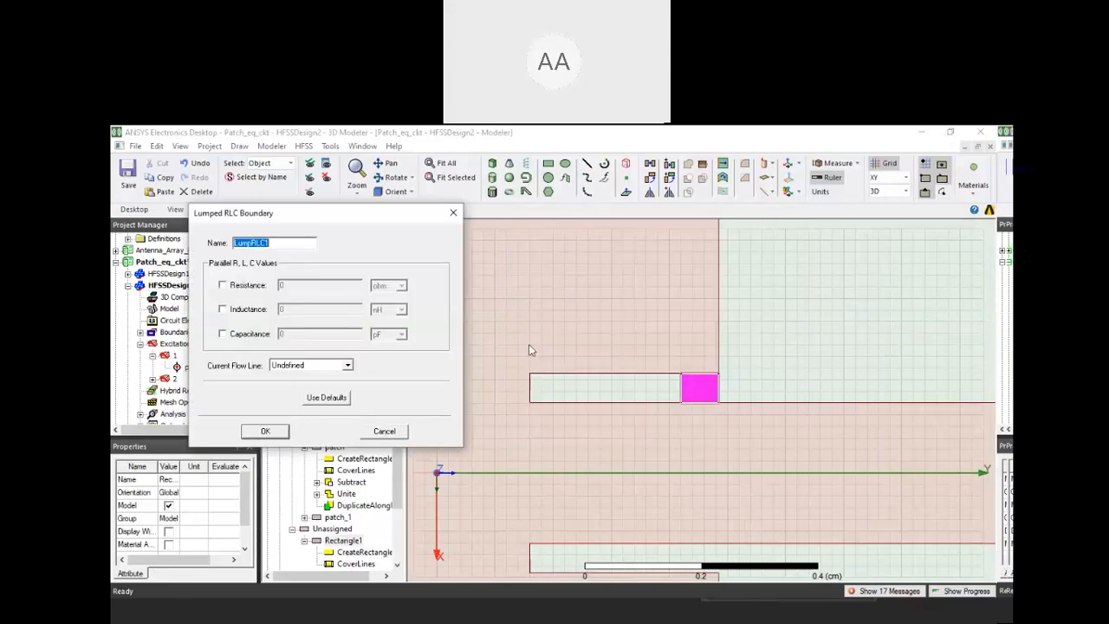
# Switch to Paint and sketch a circuit with an inductor, a resistor and a capacitor connected in parallel
pyautogui.press('super')
pyautogui.click(482, 291)
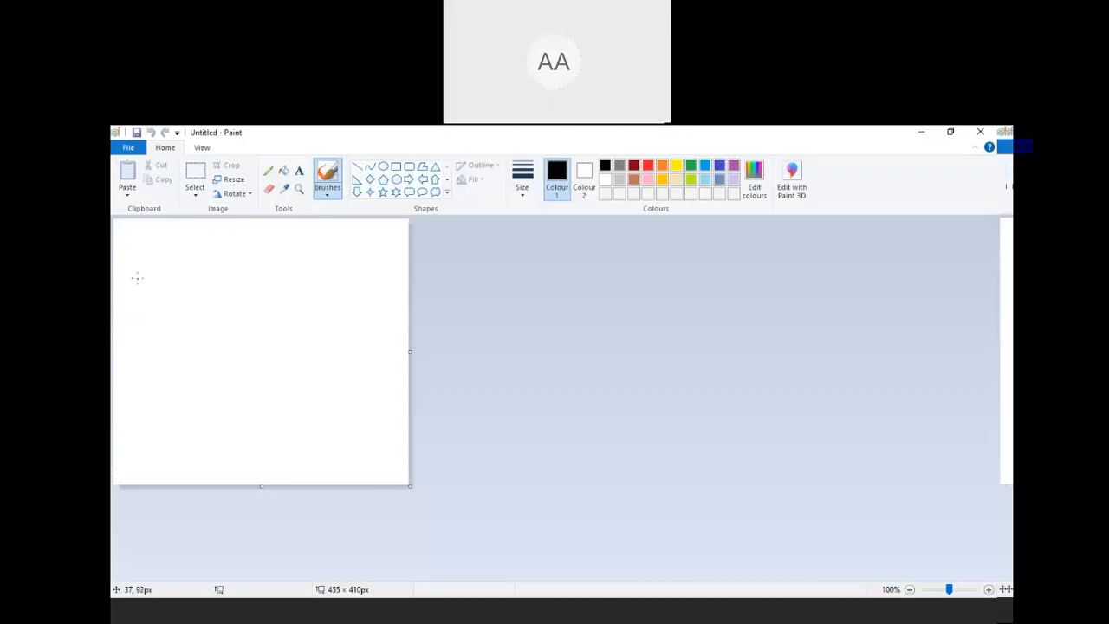
pyautogui.moveTo(146, 278); pyautogui.dragTo(252, 274)
pyautogui.moveTo(146, 281)
pyautogui.mouseDown()
pyautogui.moveTo(145, 312)
pyautogui.moveTo(204, 312)
pyautogui.moveTo(223, 308)
pyautogui.moveTo(229, 275)
pyautogui.mouseUp()
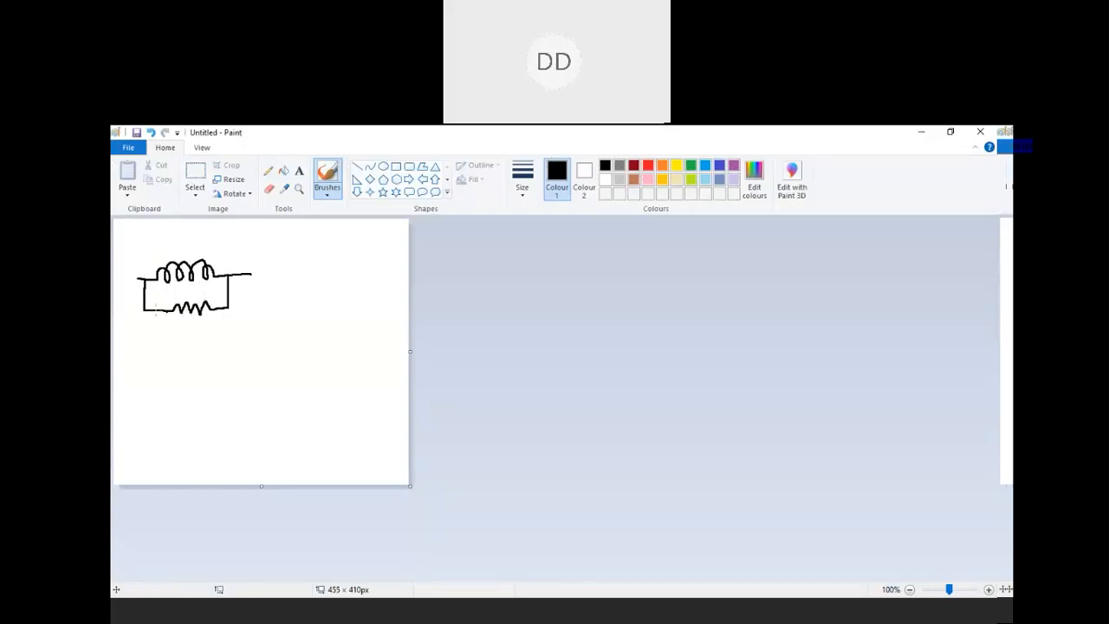
pyautogui.moveTo(144, 311)
pyautogui.mouseDown()
pyautogui.moveTo(145, 337)
pyautogui.moveTo(179, 338)
pyautogui.moveTo(181, 351)
pyautogui.moveTo(190, 339)
pyautogui.moveTo(187, 353)
pyautogui.moveTo(229, 338)
pyautogui.moveTo(229, 307)
pyautogui.mouseUp()
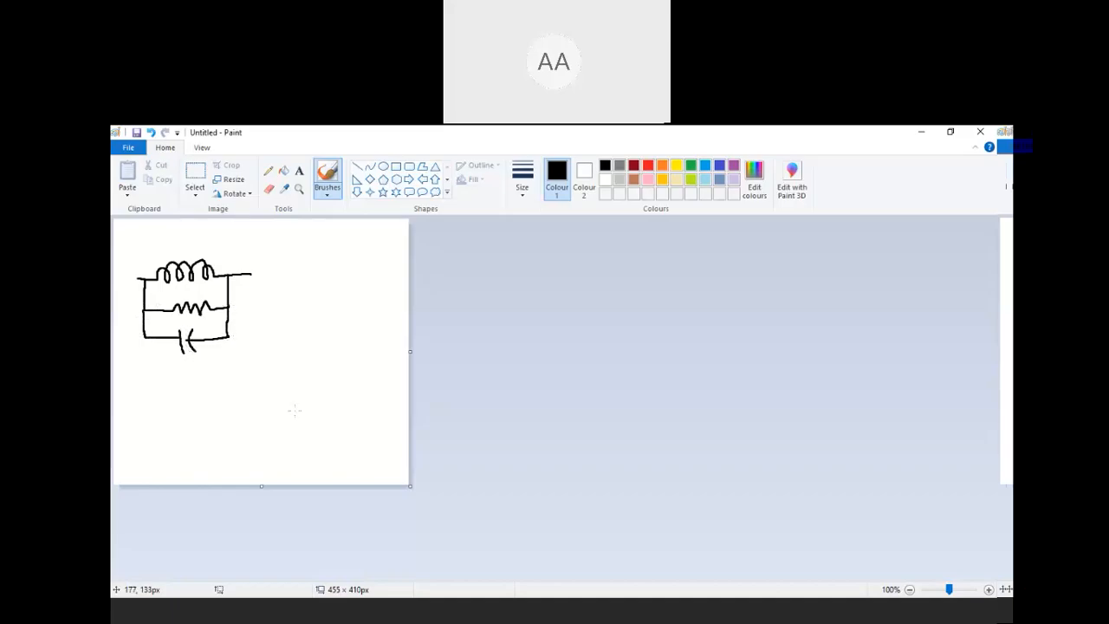
# Switch back to ANSYS Electronics Desktop and enable a resistance of 0.01 ohm in the lumped RLC boundary
pyautogui.click(410, 591)
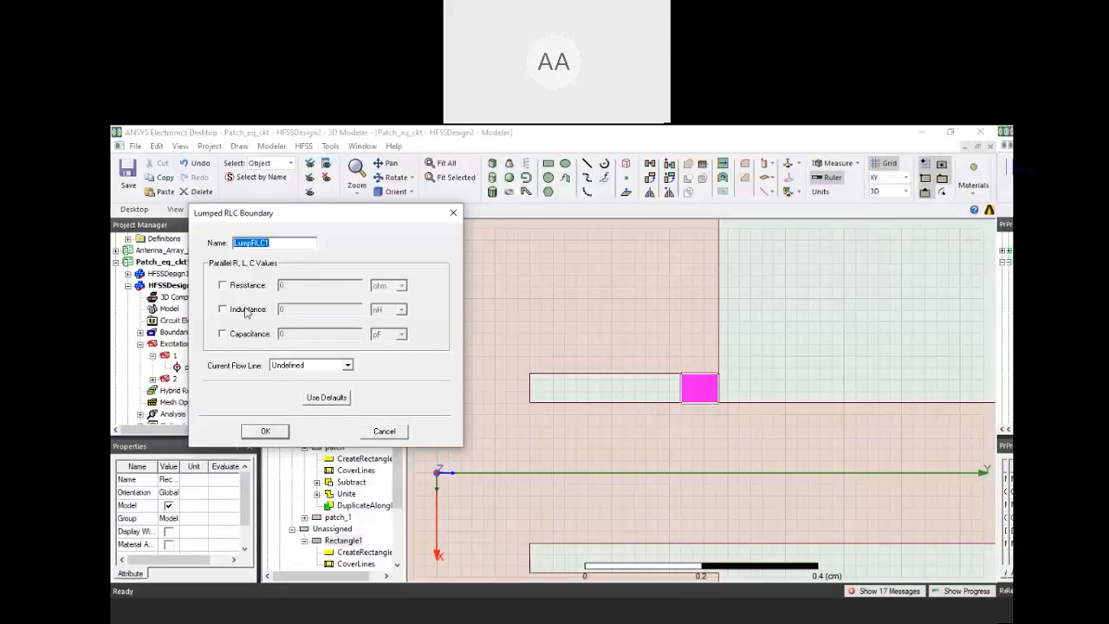
pyautogui.click(222, 285)
pyautogui.write('.0')
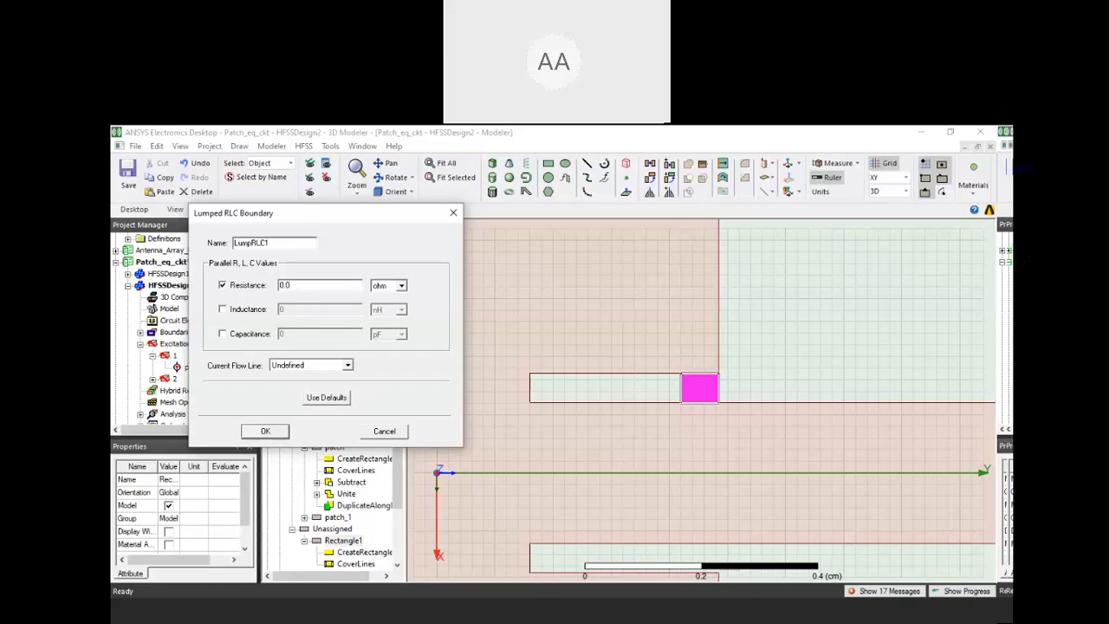
pyautogui.write('1')
# Define the current flow line along the rectangle's outer edge, from the feed line up to the patch corner, and apply the boundary
pyautogui.click(332, 366)
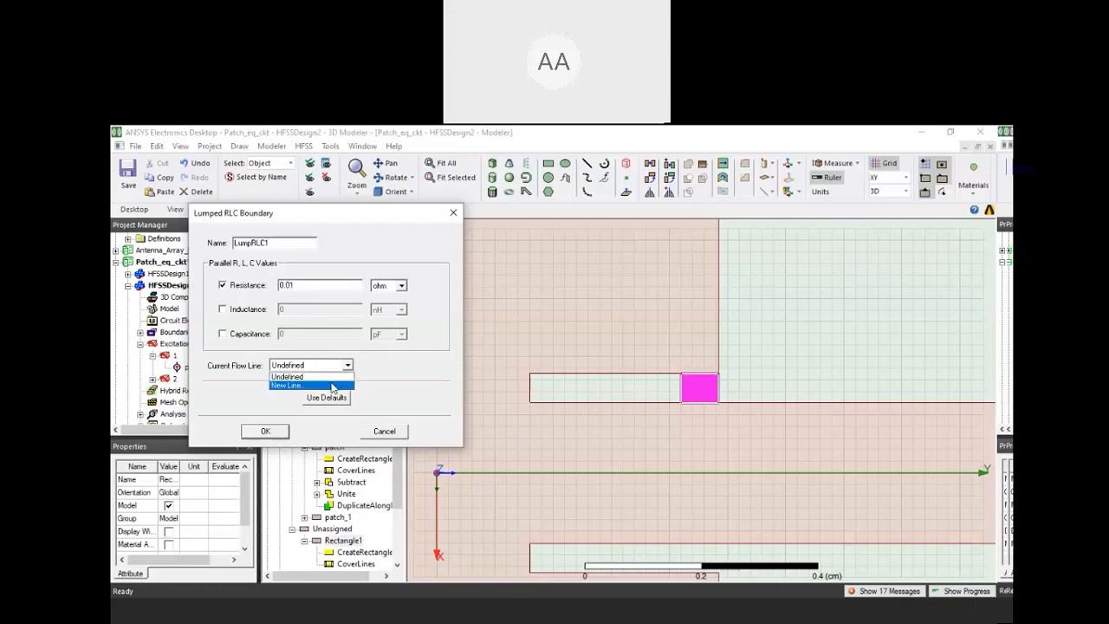
pyautogui.click(332, 387)
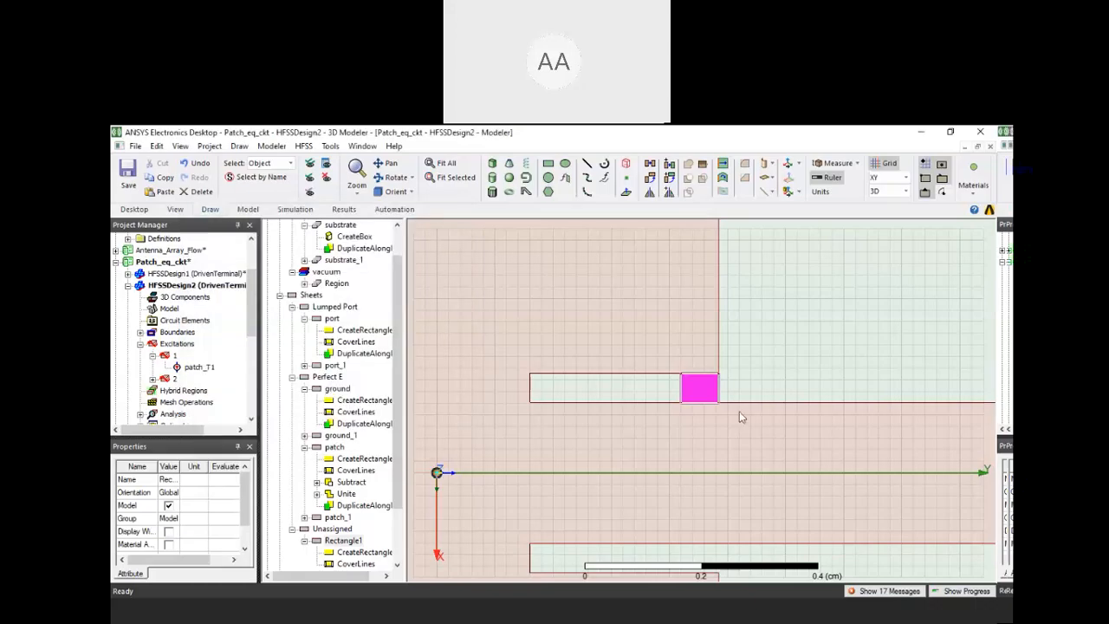
pyautogui.scroll(3, 739, 410)
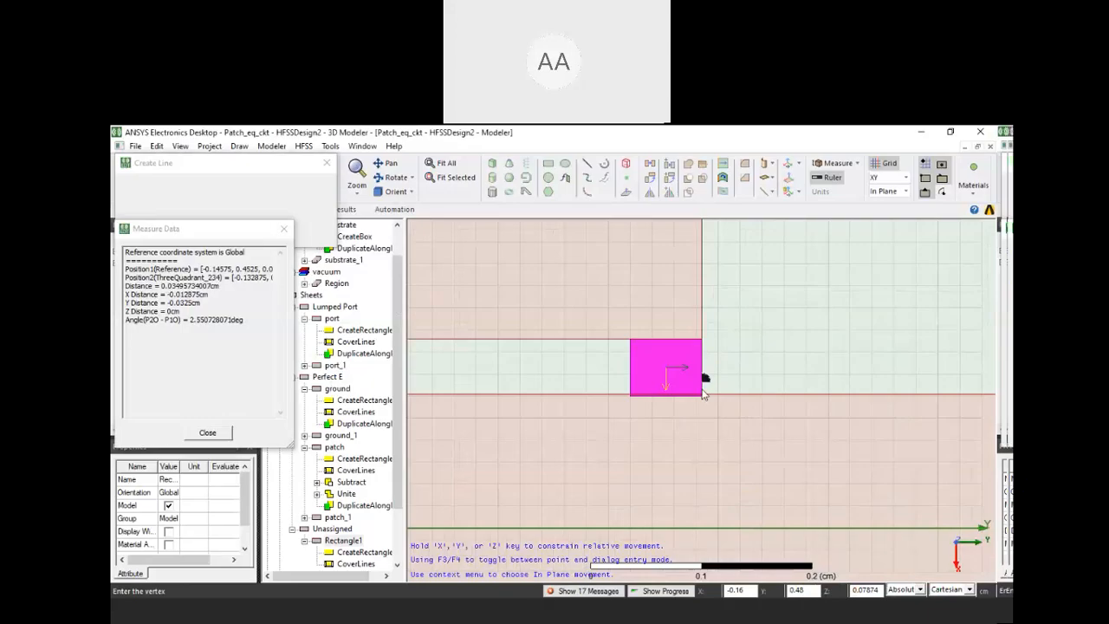
pyautogui.scroll(2, 701, 395)
pyautogui.click(701, 275)
pyautogui.click(701, 274)
pyautogui.click(260, 430)
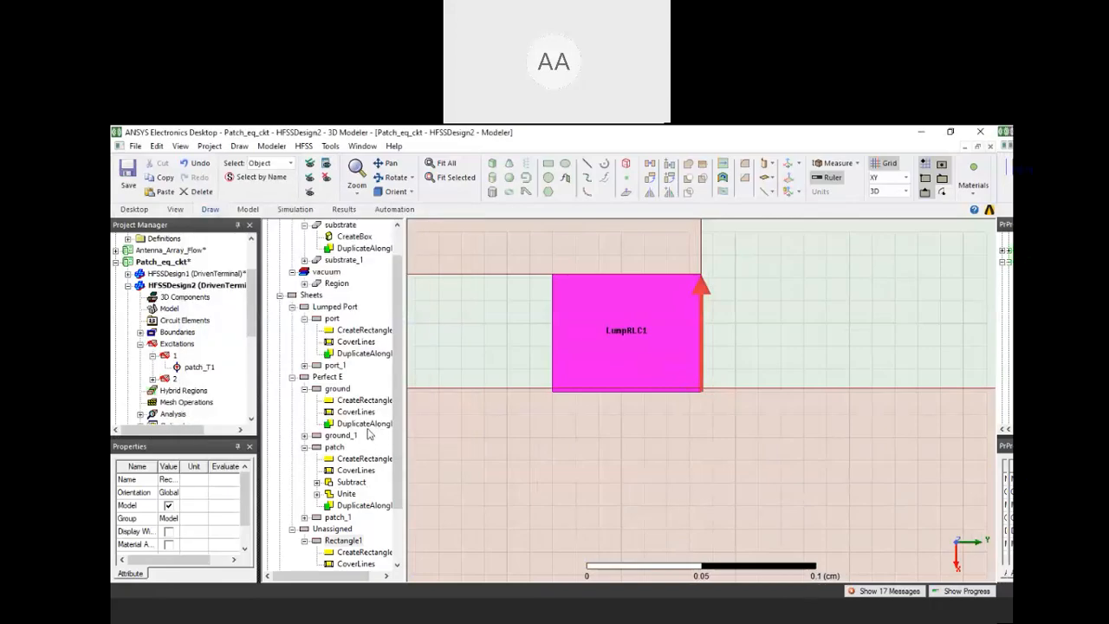
# Delete the LumpRLC1 boundary from the design's boundaries
pyautogui.scroll(-4, 619, 338)
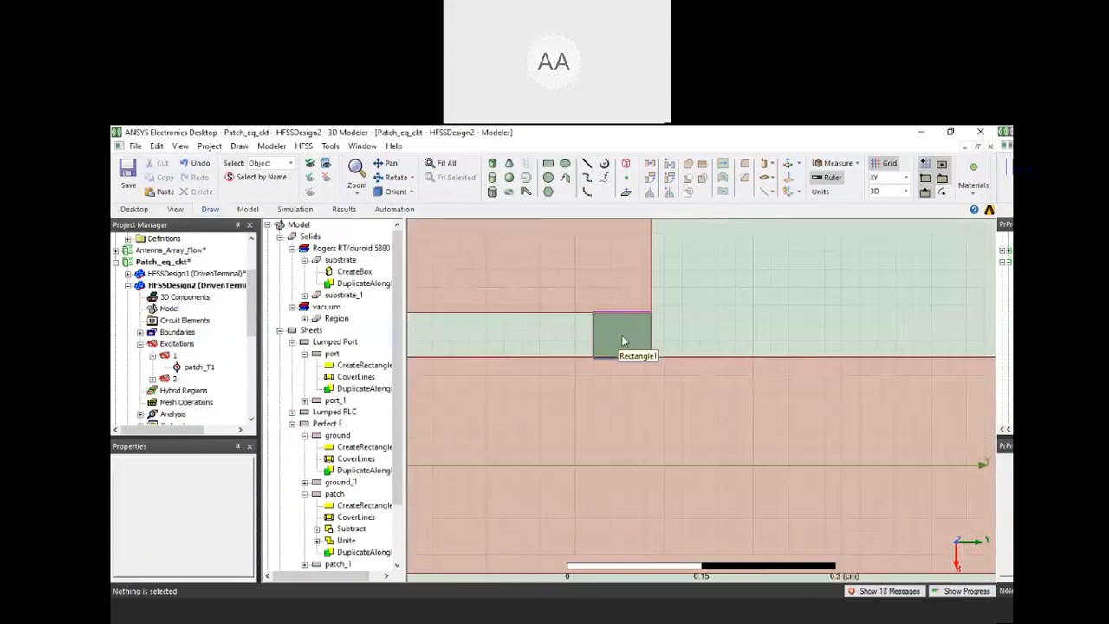
pyautogui.click(620, 337)
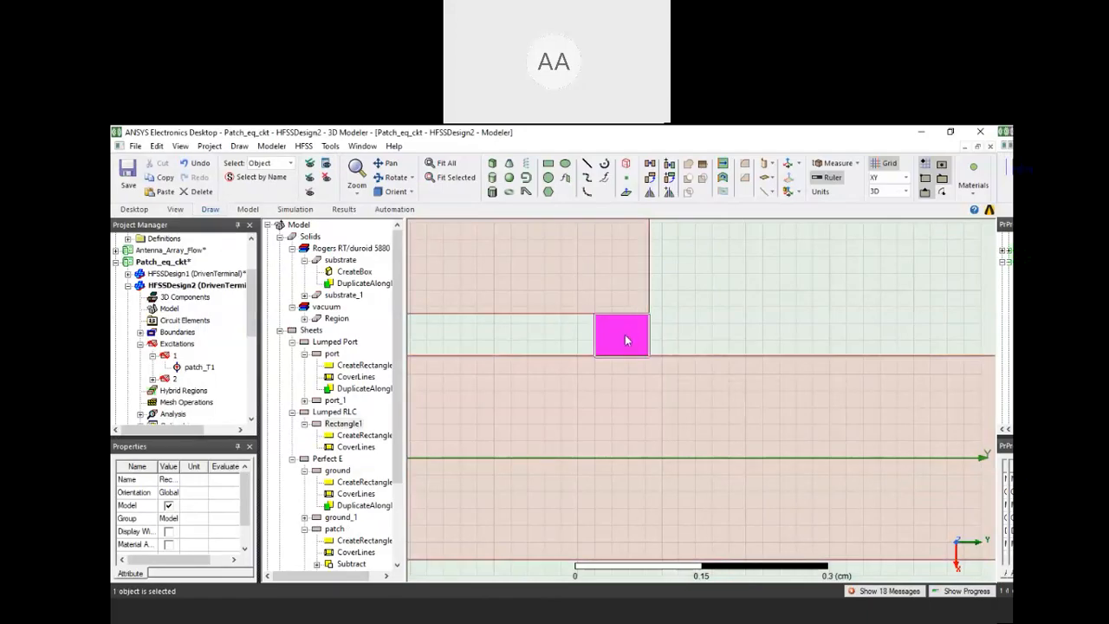
pyautogui.scroll(-3, 175, 369)
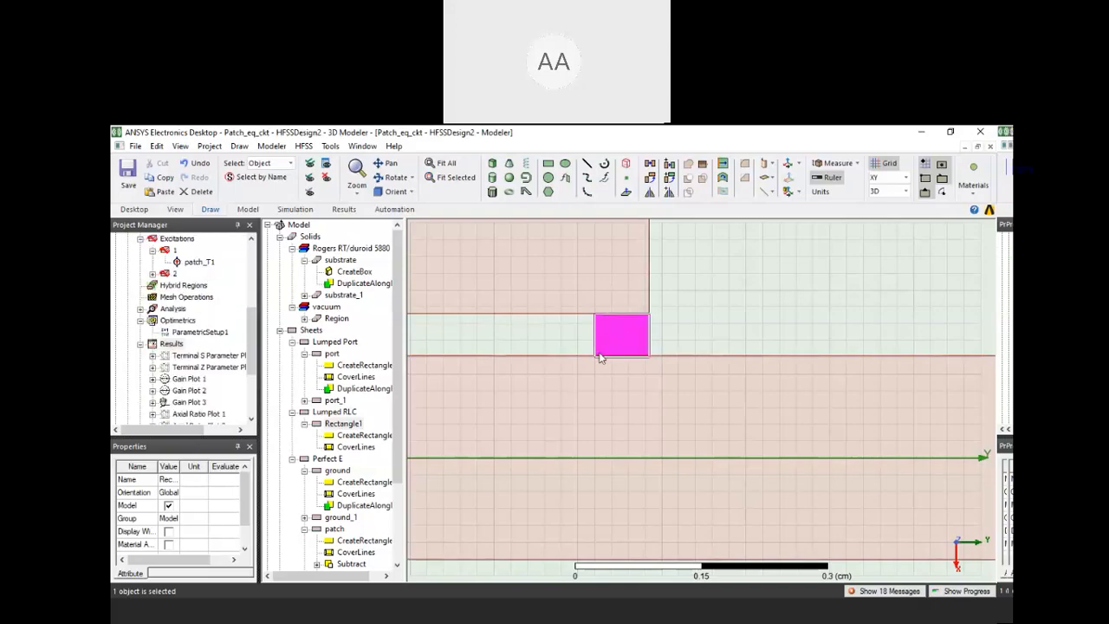
pyautogui.scroll(1, 120, 336)
pyautogui.scroll(3, 120, 337)
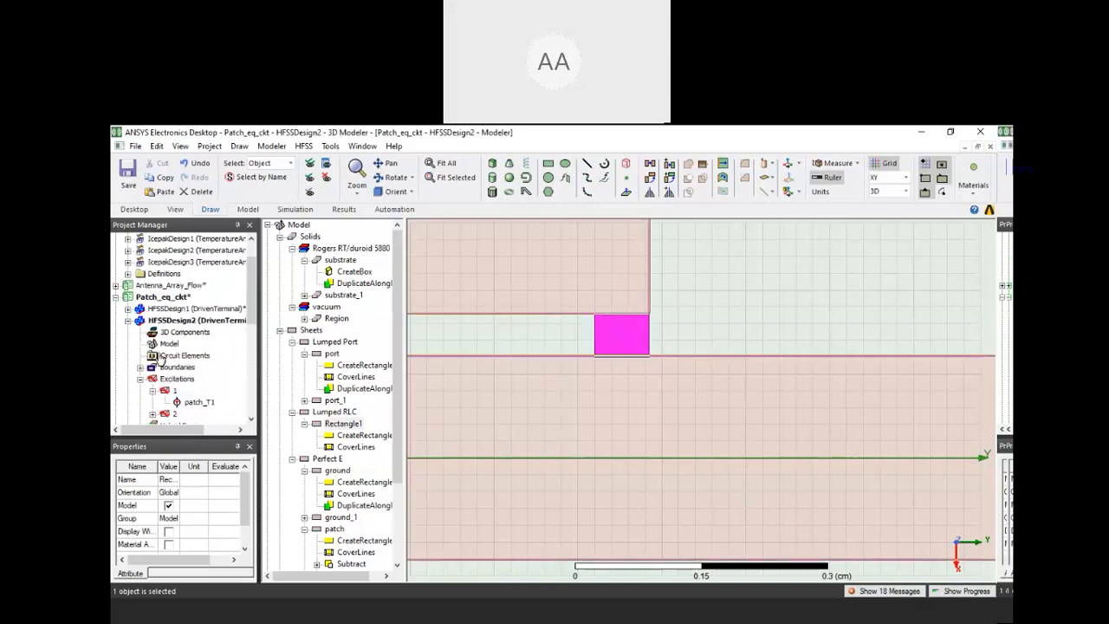
pyautogui.click(140, 368)
pyautogui.click(175, 346)
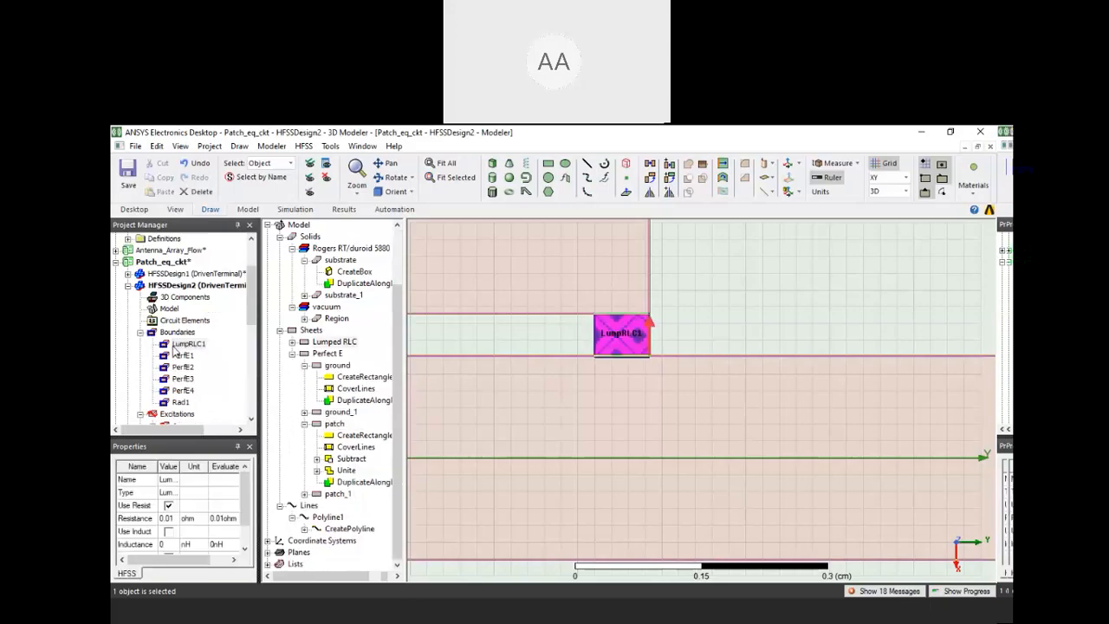
pyautogui.press('Delete')
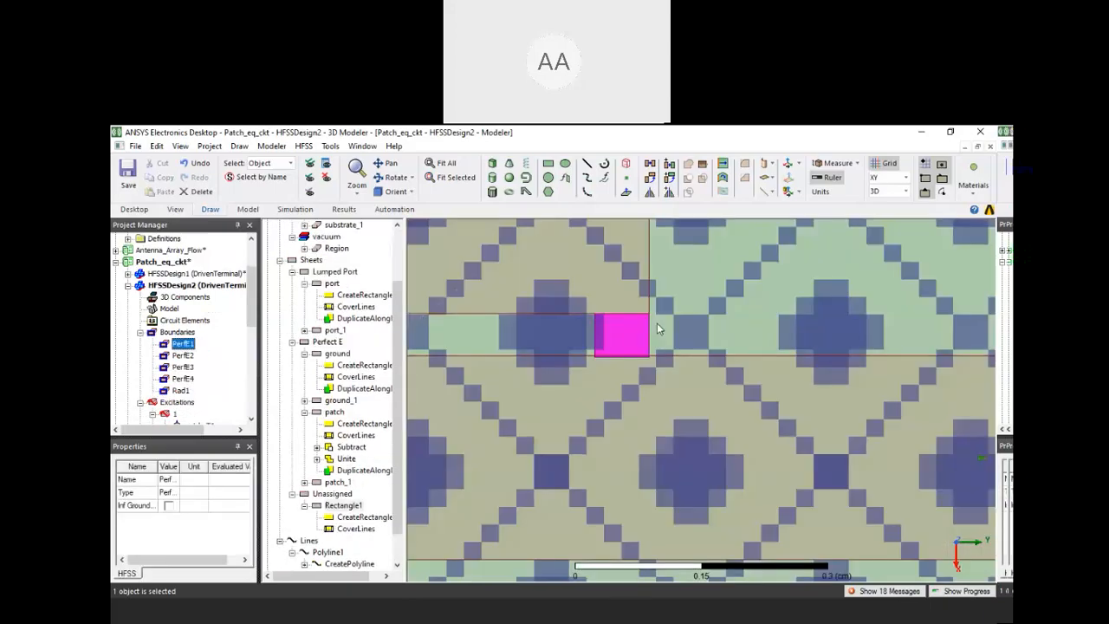
# Reselect the unassigned rectangle in the feed gap and start a new lumped RLC boundary on it
pyautogui.click(639, 341)
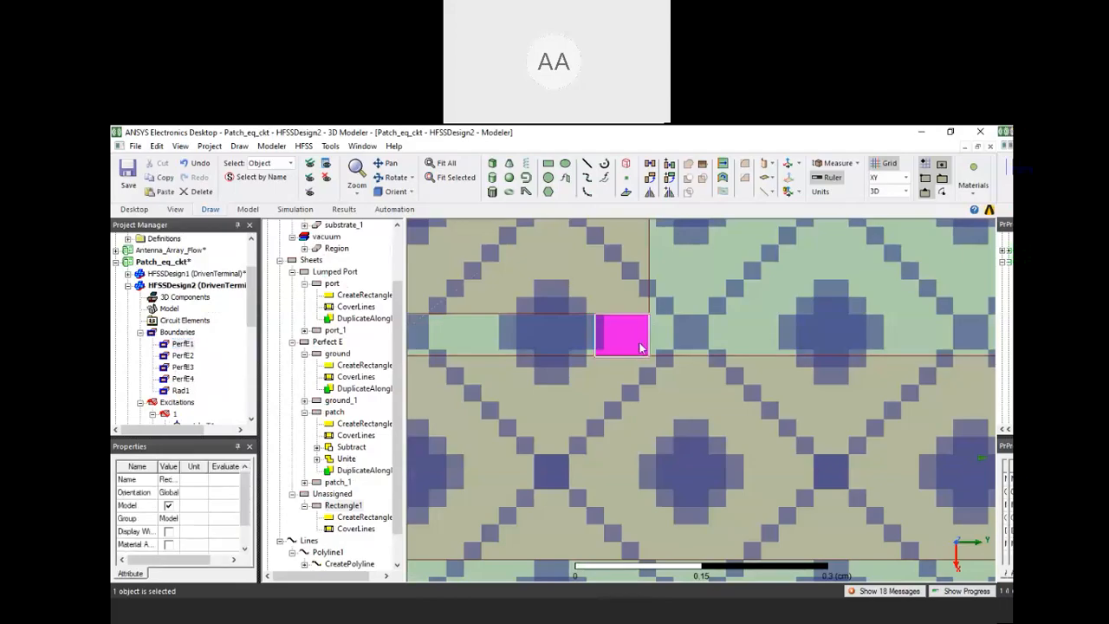
pyautogui.scroll(-4, 641, 340)
pyautogui.click(822, 321)
pyautogui.scroll(5, 711, 321)
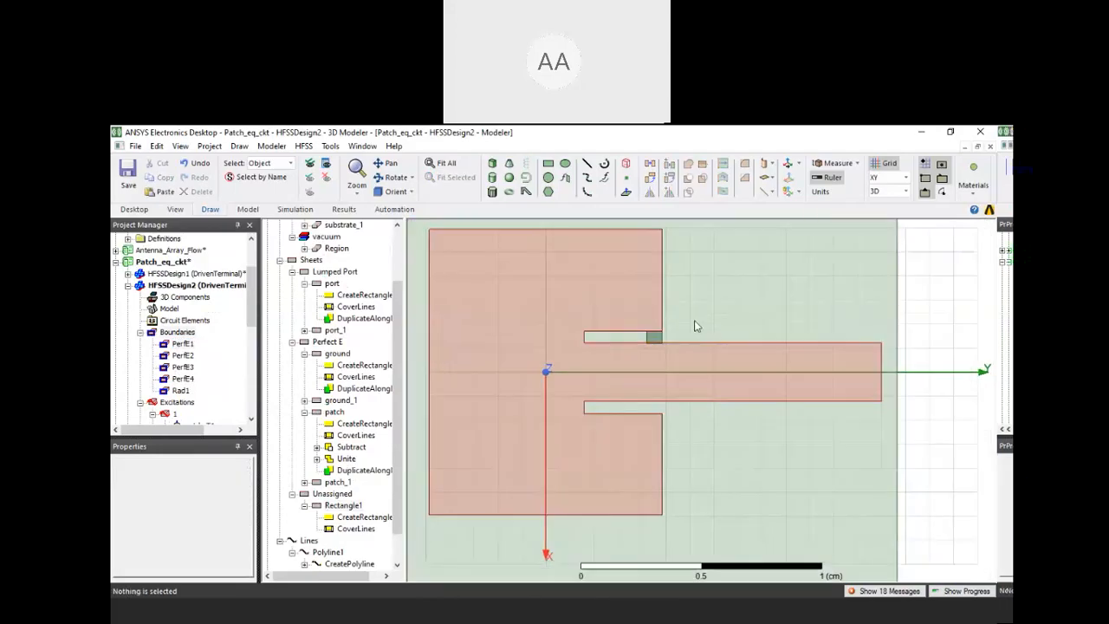
pyautogui.click(633, 359)
pyautogui.scroll(2, 633, 359)
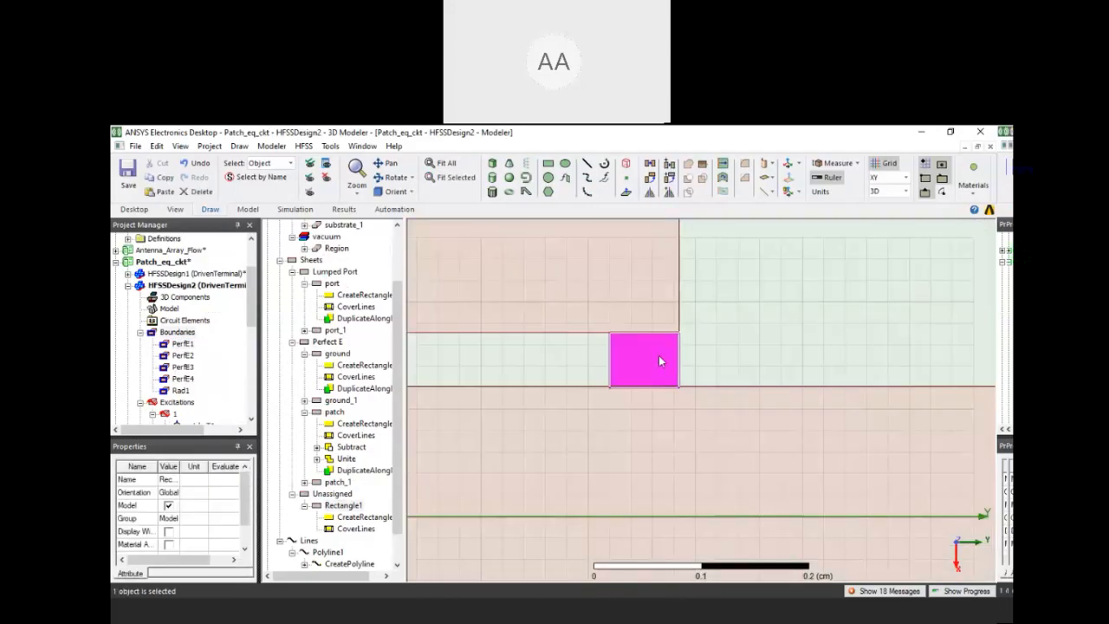
pyautogui.rightClick(661, 358)
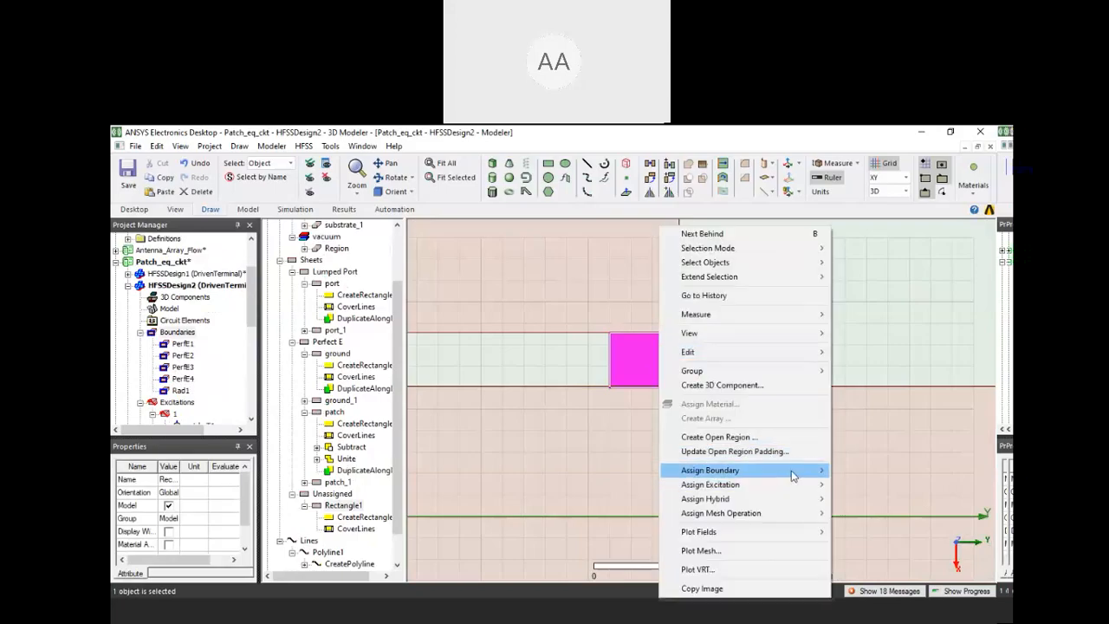
pyautogui.moveTo(792, 475)
pyautogui.click(877, 352)
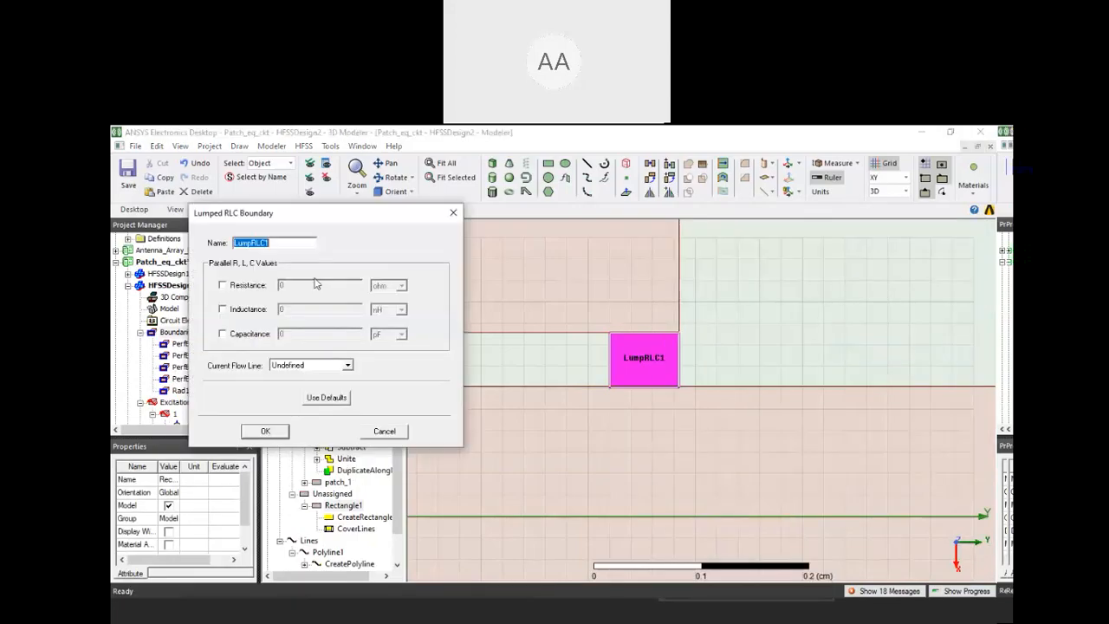
# Enable resistance in the new lumped RLC boundary and set it to 500 kOhm
pyautogui.click(223, 285)
pyautogui.moveTo(307, 284); pyautogui.dragTo(259, 287)
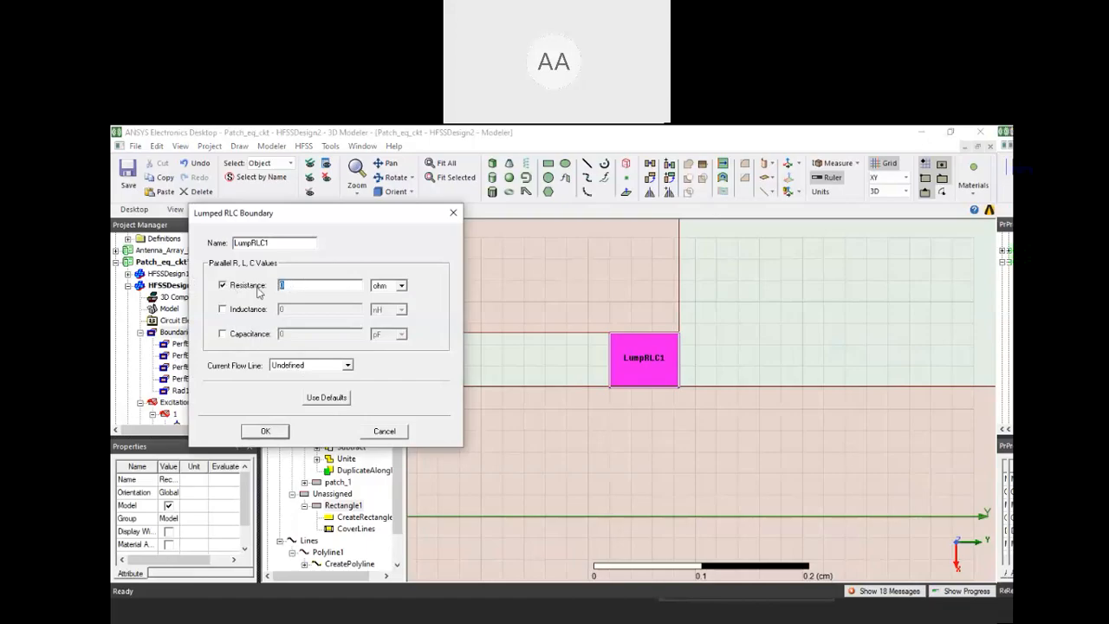
pyautogui.write('500')
pyautogui.click(392, 286)
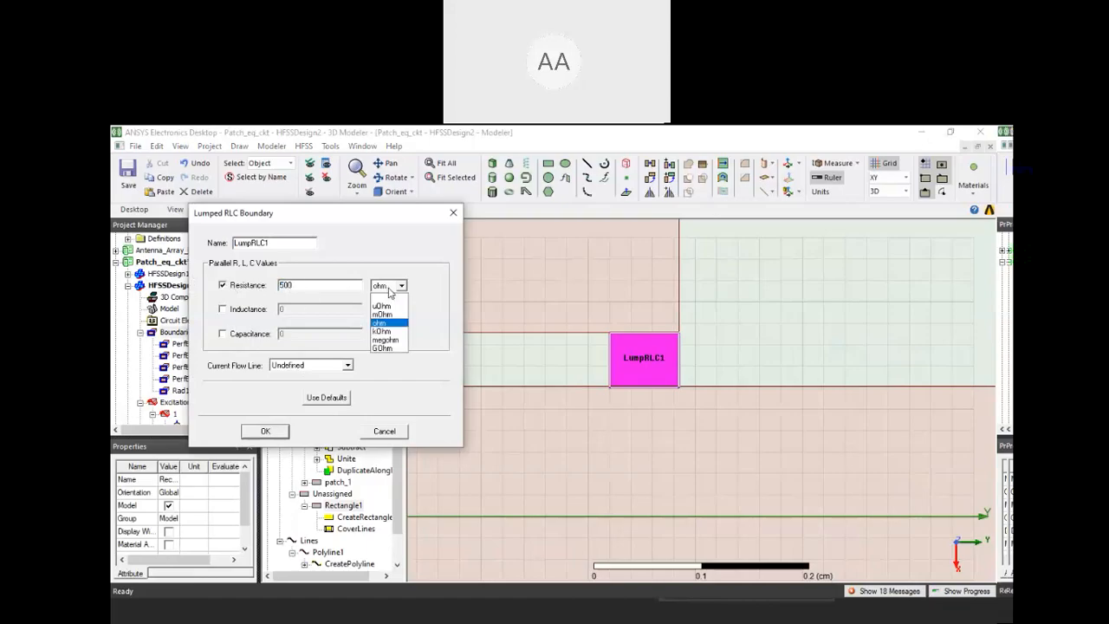
pyautogui.click(394, 332)
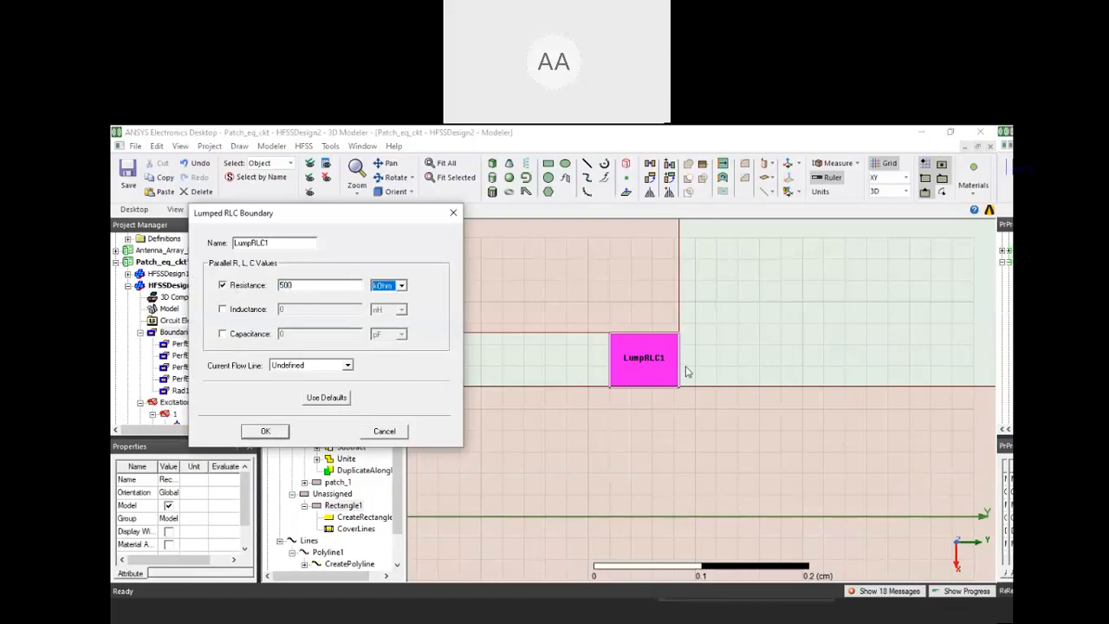
# Draw a current flow line of about 0.0515 cm across the gap, from the rectangle's feed-line corner to the patch corner
pyautogui.press('Return')
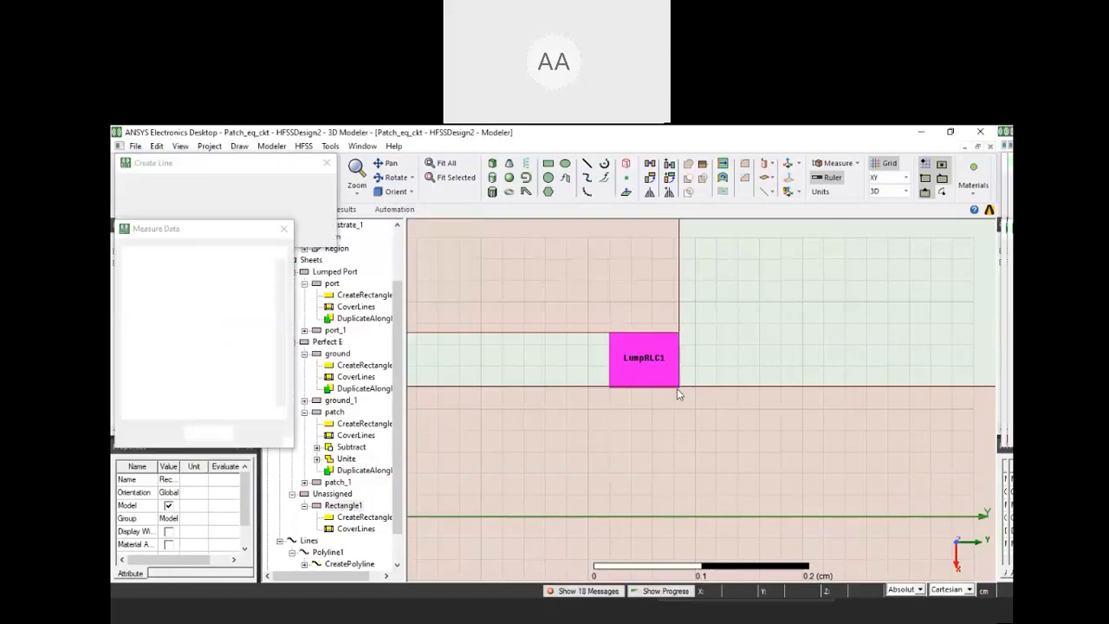
pyautogui.click(679, 388)
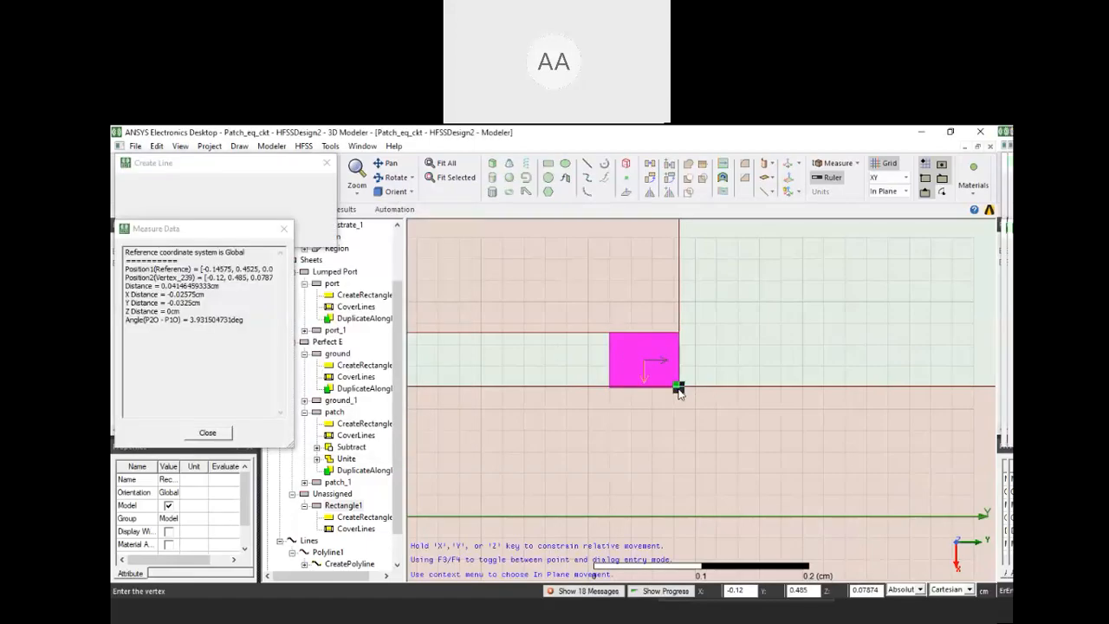
pyautogui.click(679, 336)
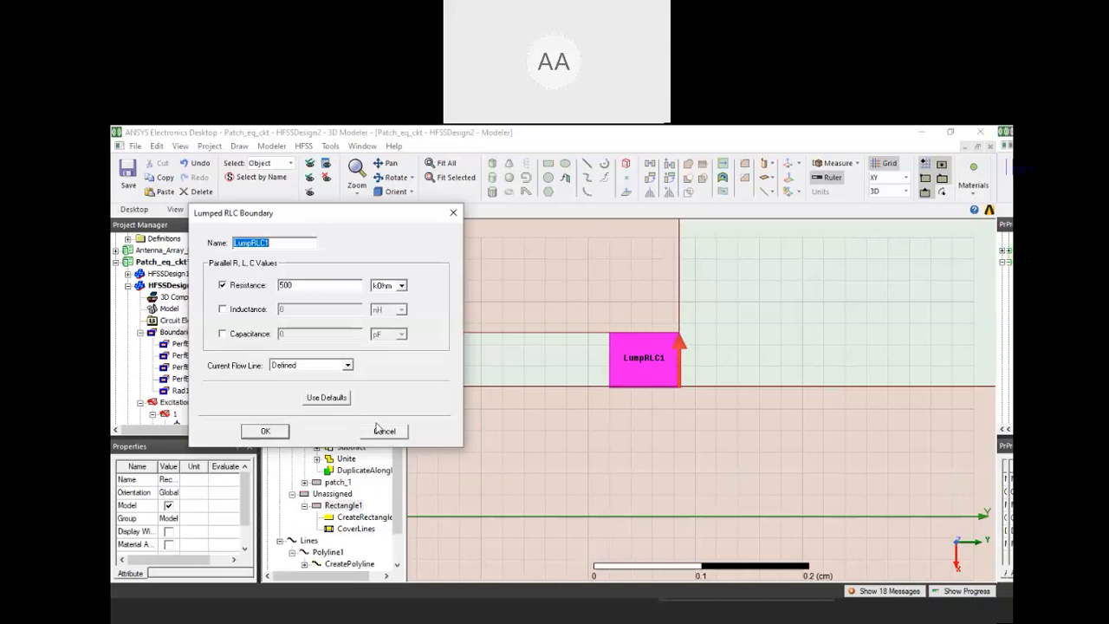
# Switch to Paint and sketch a second circuit with only an inductor and a resistor in parallel
pyautogui.click(419, 619)
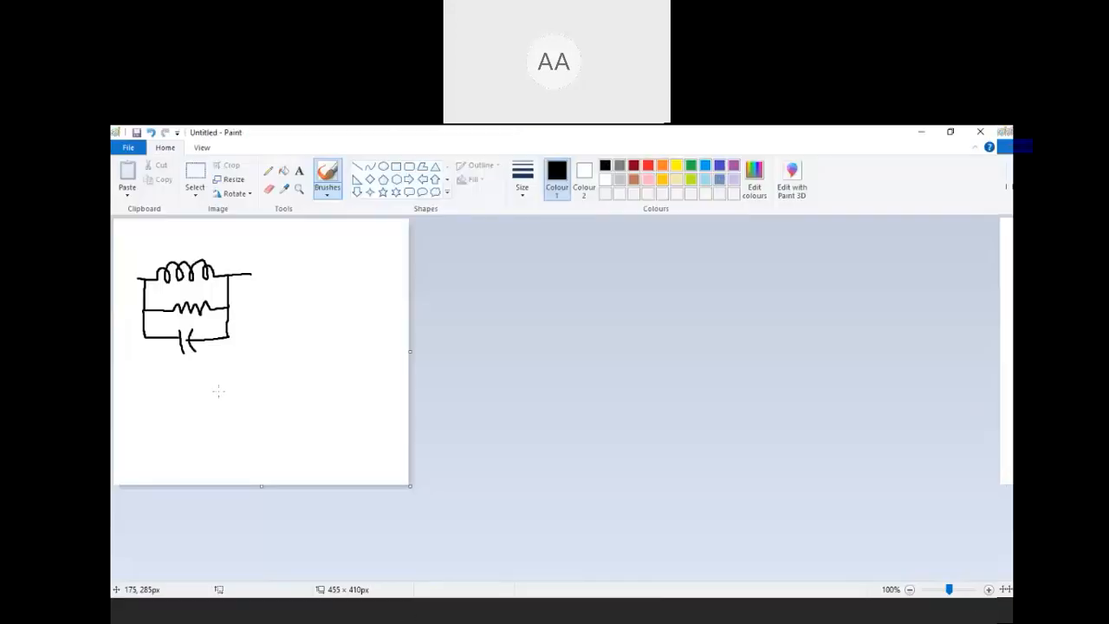
pyautogui.moveTo(218, 391)
pyautogui.mouseDown()
pyautogui.moveTo(265, 391)
pyautogui.moveTo(269, 367)
pyautogui.moveTo(318, 360)
pyautogui.moveTo(354, 368)
pyautogui.moveTo(355, 395)
pyautogui.mouseUp()
pyautogui.moveTo(265, 390); pyautogui.dragTo(393, 379)
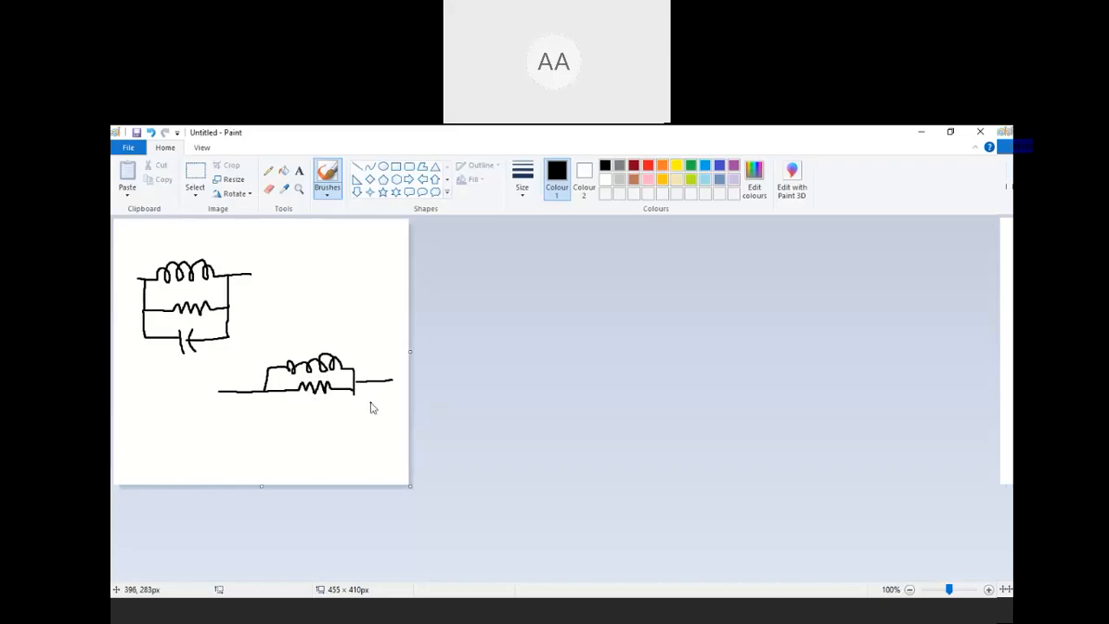
# Switch back to ANSYS Electronics Desktop, enable a 0.9 nH inductance in the lumped RLC boundary, and close its dialog without applying
pyautogui.hotkey('alt', 'Tab')
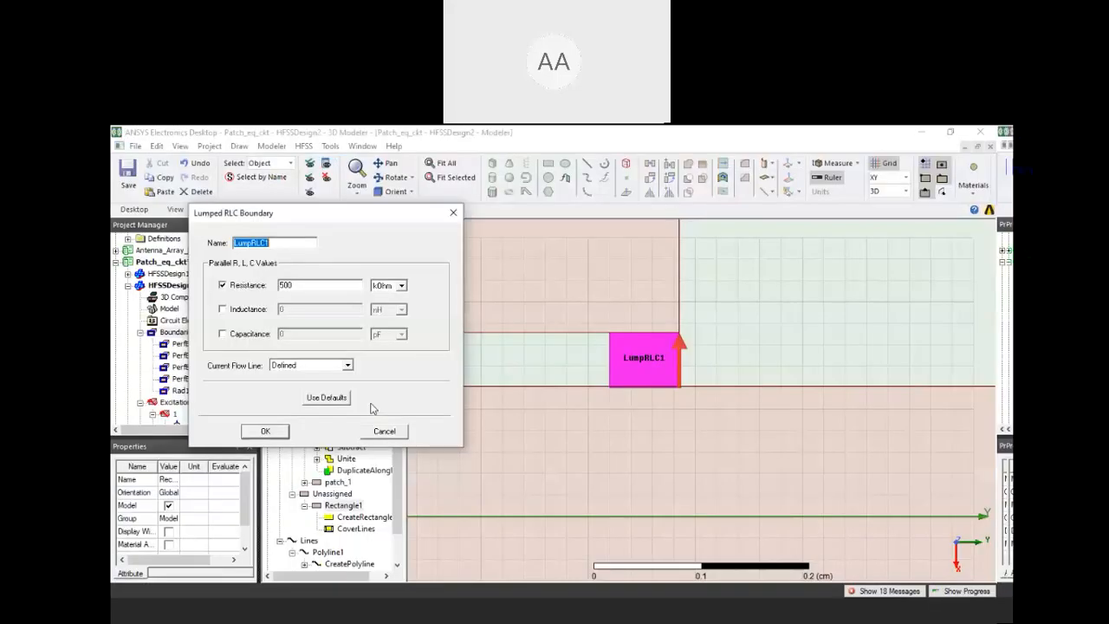
pyautogui.hotkey('alt', 'Tab')
pyautogui.hotkey('alt', 'Tab')
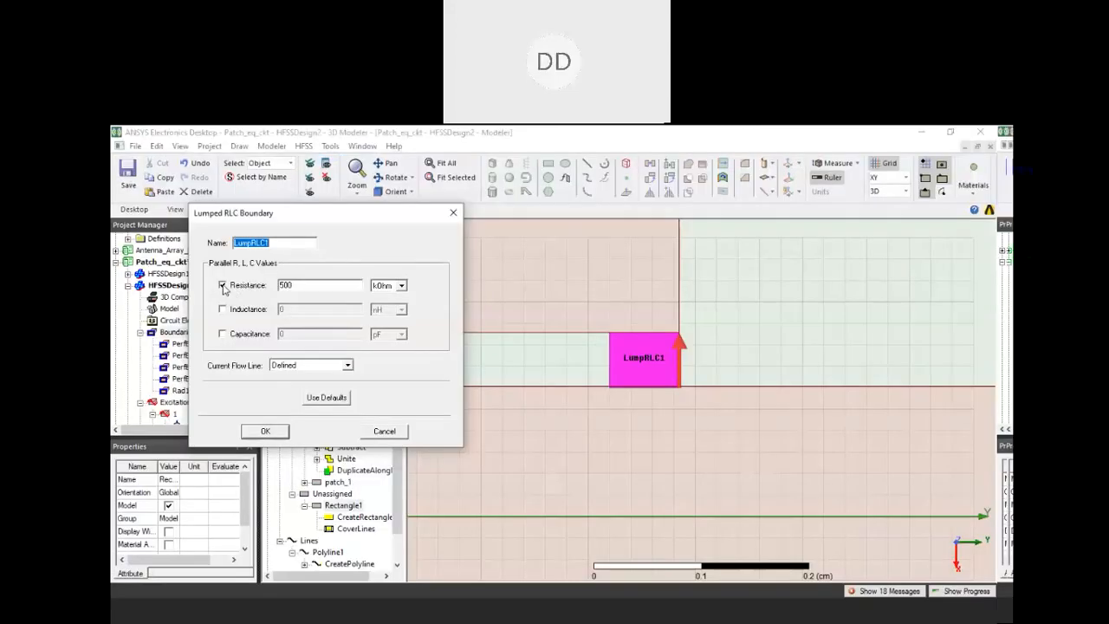
pyautogui.click(223, 311)
pyautogui.click(293, 310)
pyautogui.write('.9')
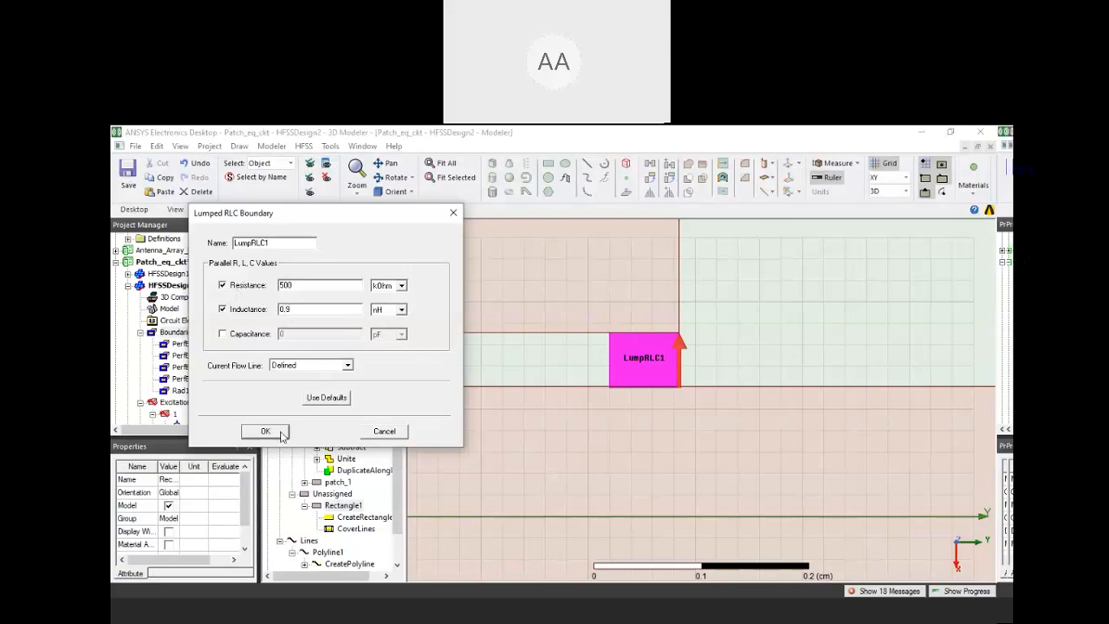
pyautogui.click(454, 213)
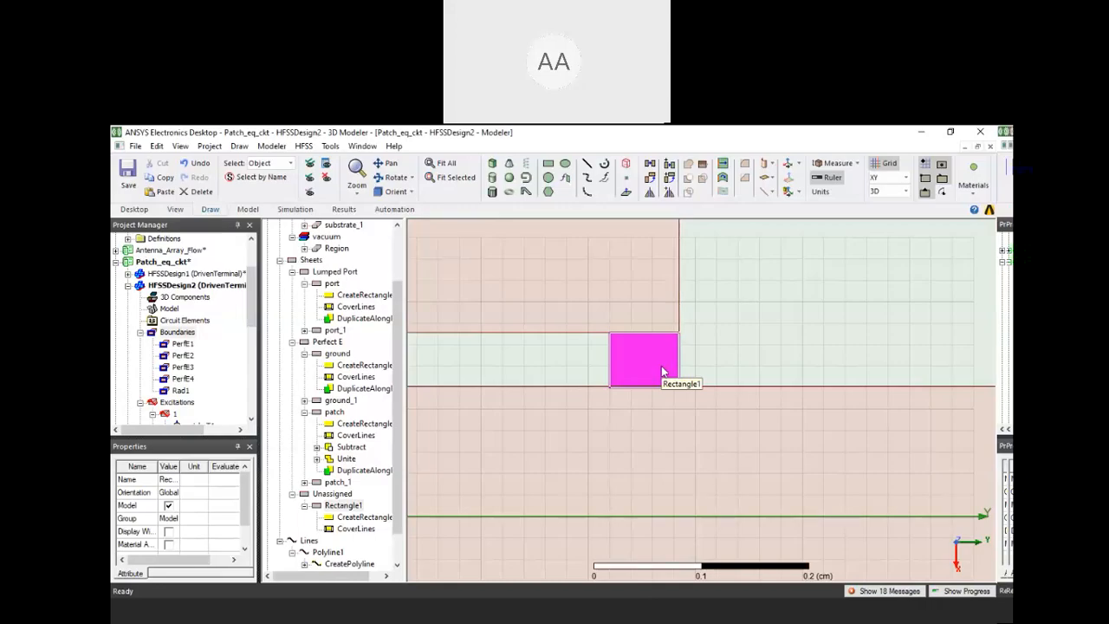
# Switch to Paint to review the two parallel circuit sketches, and return to ANSYS Electronics Desktop
pyautogui.click(447, 610)
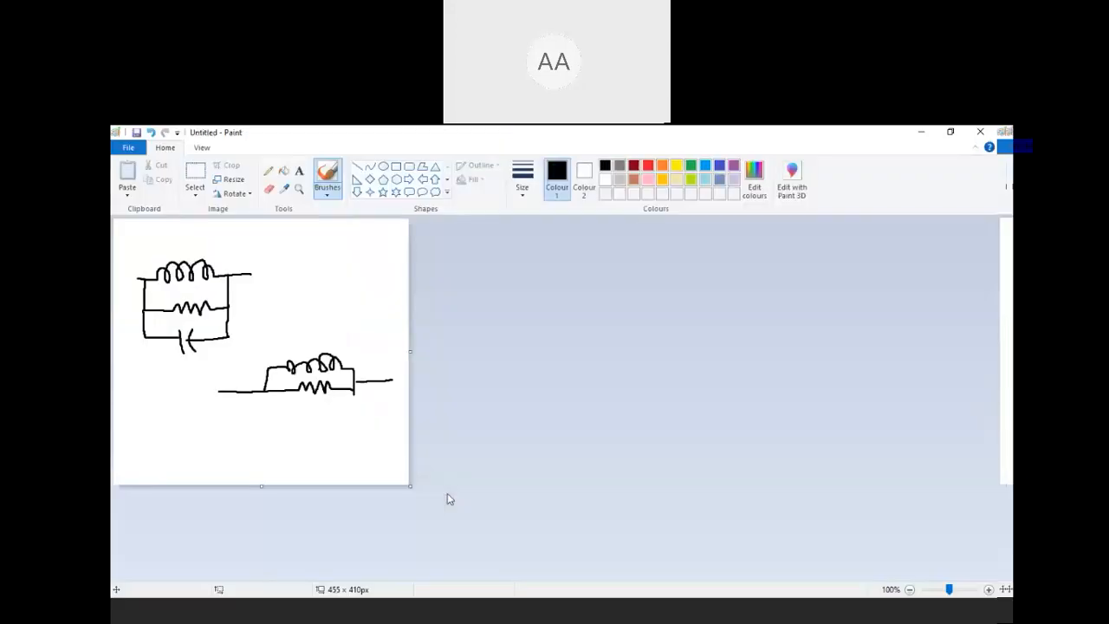
pyautogui.click(390, 611)
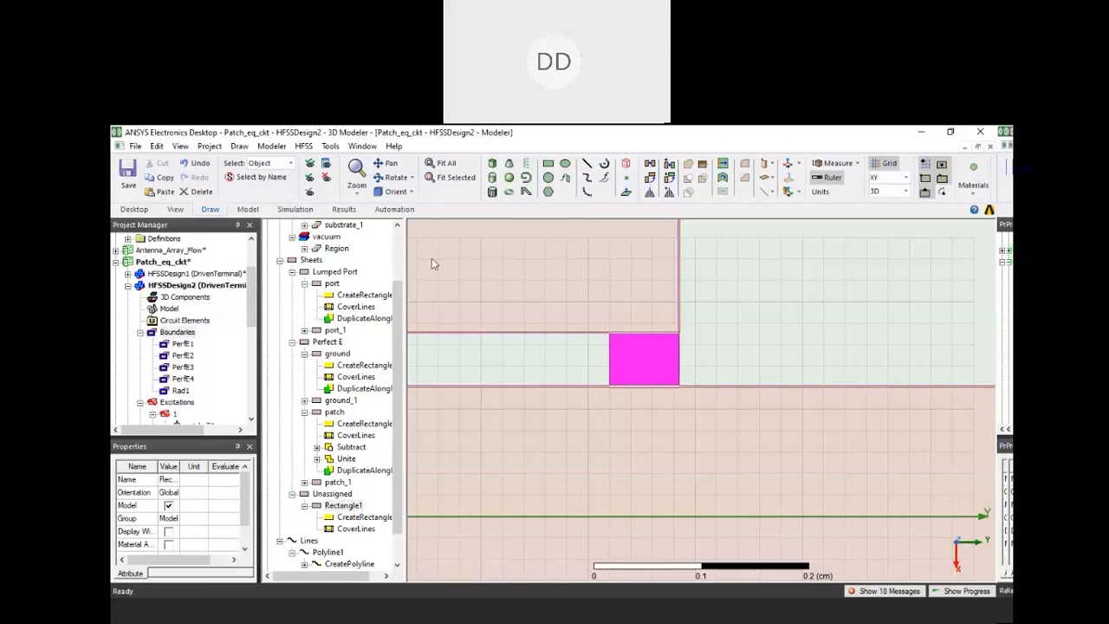
# Start an output variable named power in the HFSS results, using St(patch_T1,patch_T1) as the first term of its expression
pyautogui.click(304, 145)
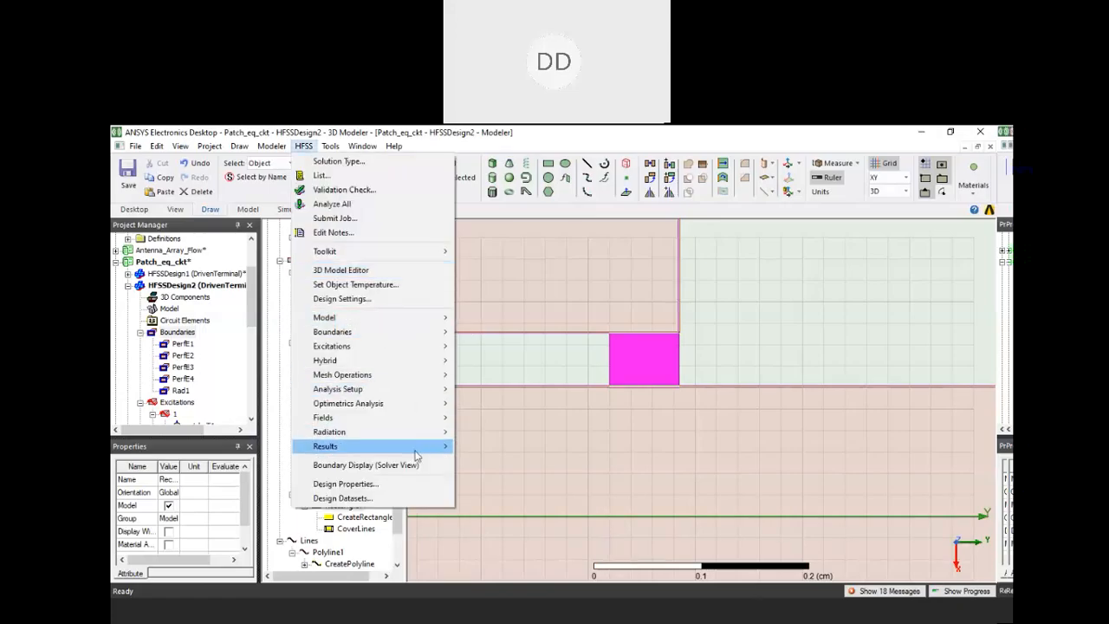
pyautogui.moveTo(416, 451)
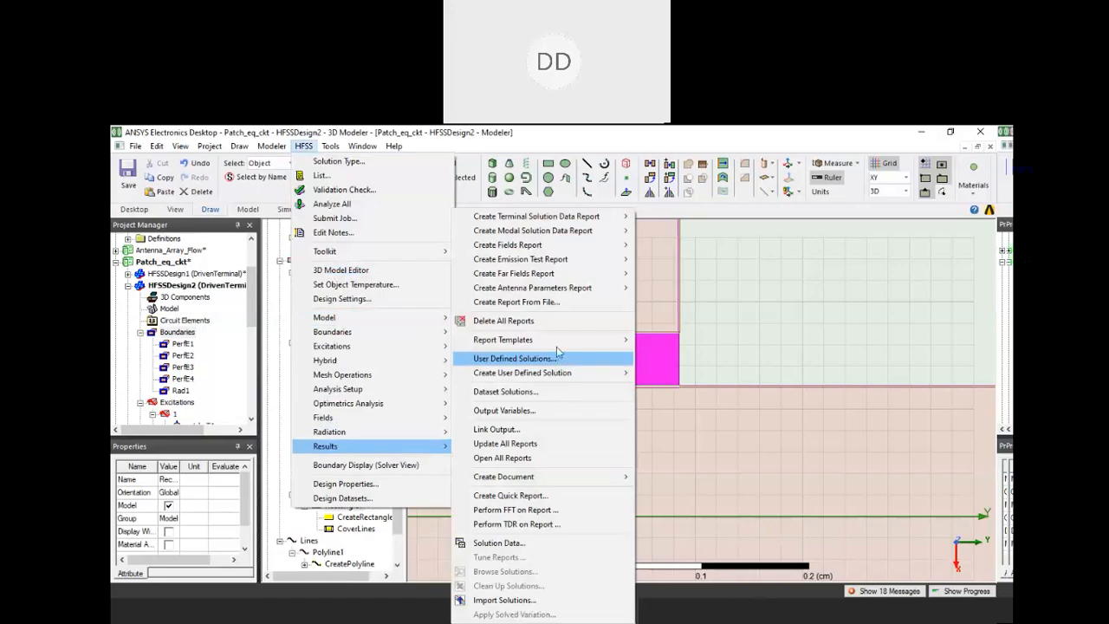
pyautogui.click(534, 418)
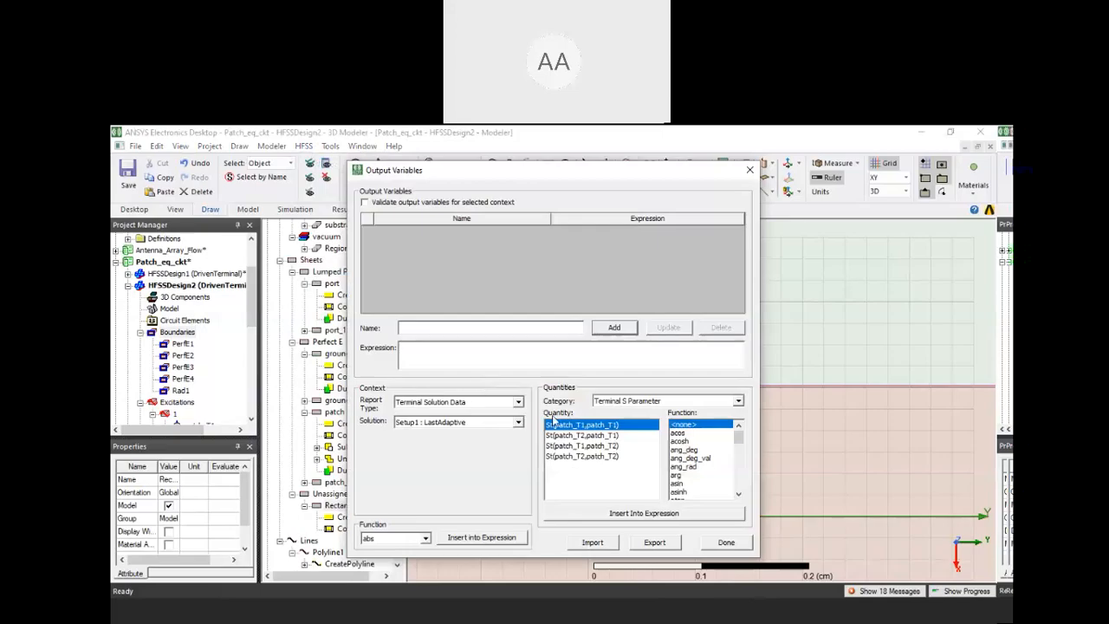
pyautogui.scroll(-3, 668, 402)
pyautogui.click(668, 401)
pyautogui.click(650, 430)
pyautogui.write('po')
pyautogui.write('wer')
pyautogui.write('a')
pyautogui.doubleClick(582, 426)
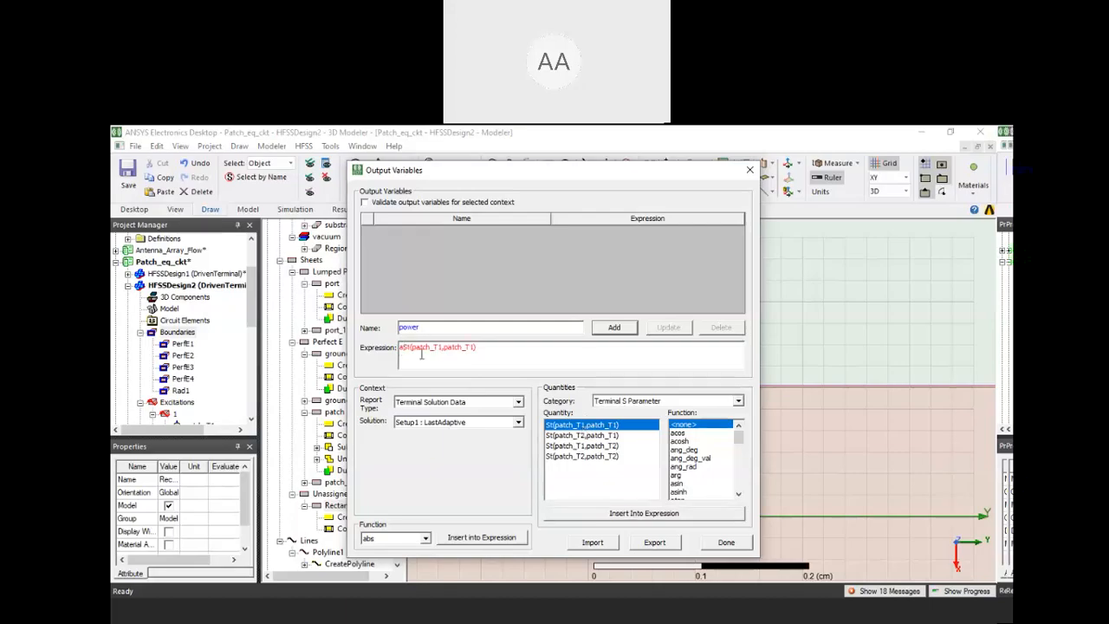
# Complete the expression as St(patch_T1,patch_T1)+St(patch_T1,patch_T2), add the power variable, and finish editing output variables
pyautogui.press('BackSpace')
pyautogui.write('+')
pyautogui.click(582, 445)
pyautogui.click(609, 513)
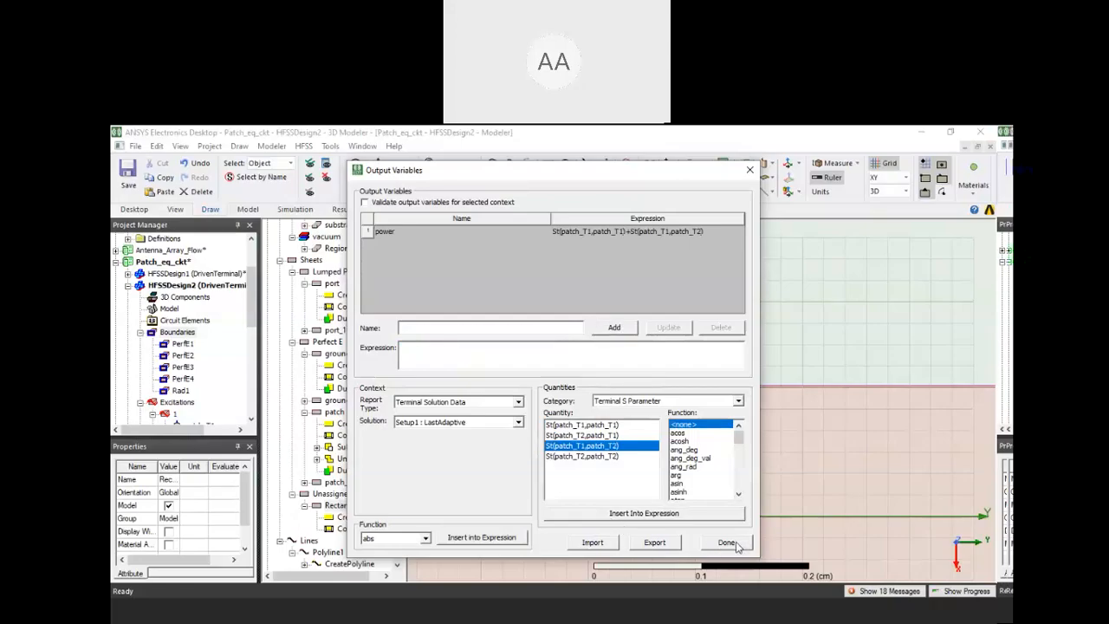
pyautogui.click(726, 543)
# Set up a terminal solution data report of the output variable power with the dB10 function, and close it without creating the plot
pyautogui.scroll(-3, 190, 379)
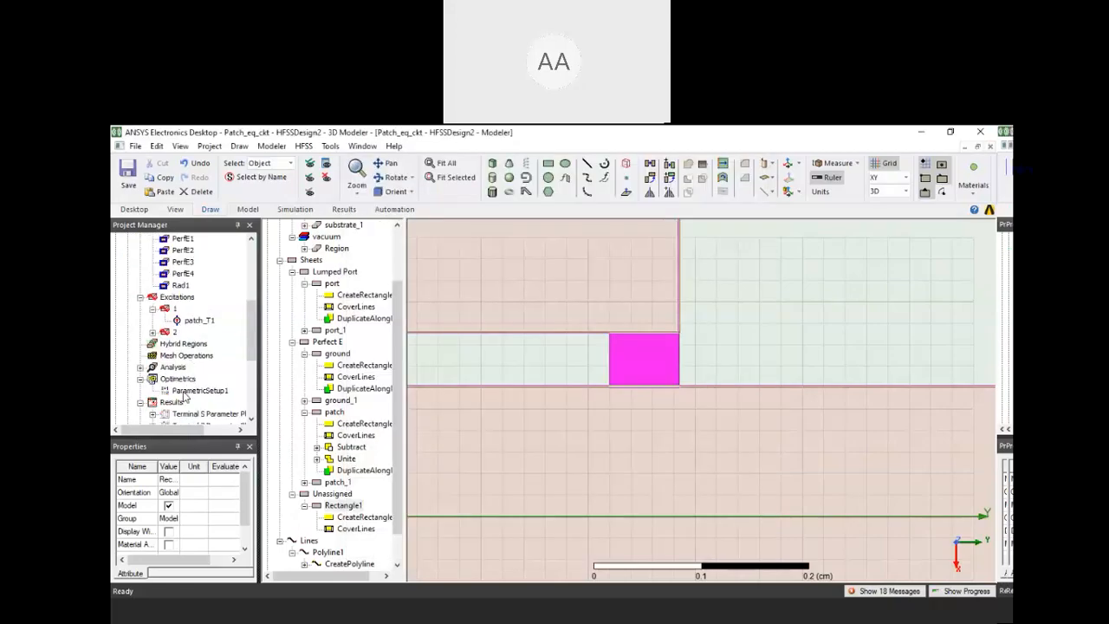
pyautogui.rightClick(172, 403)
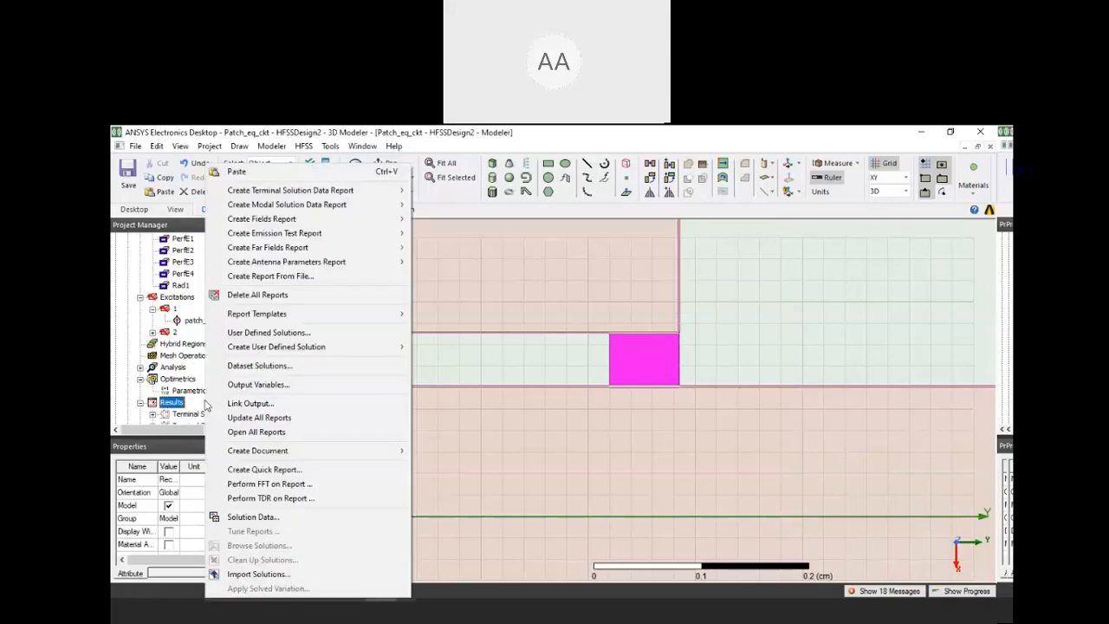
pyautogui.click(436, 189)
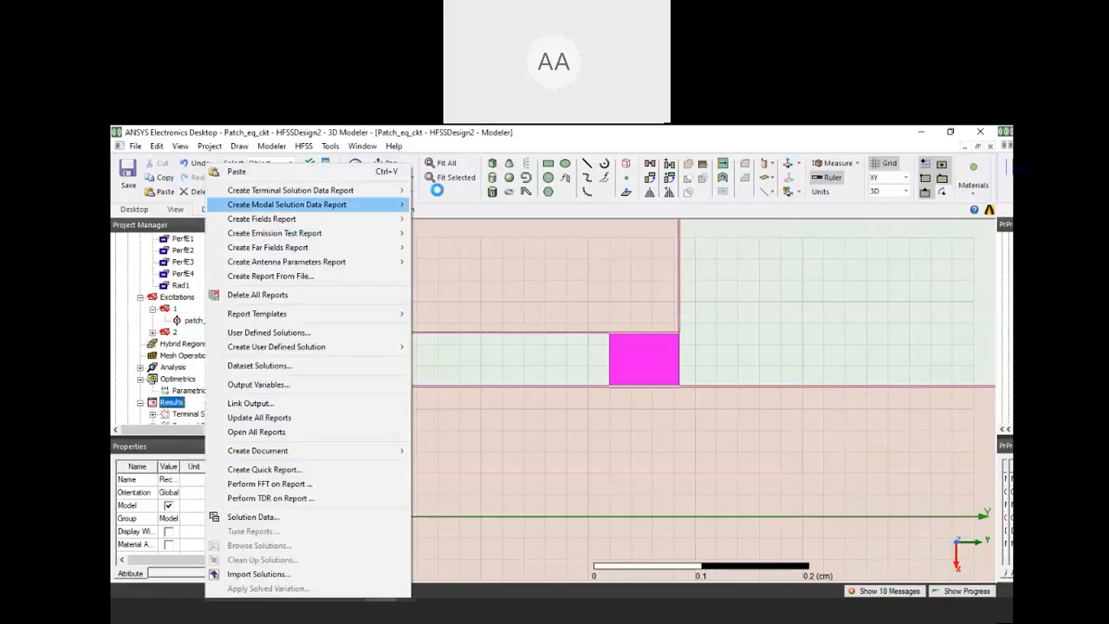
pyautogui.click(487, 405)
pyautogui.click(581, 397)
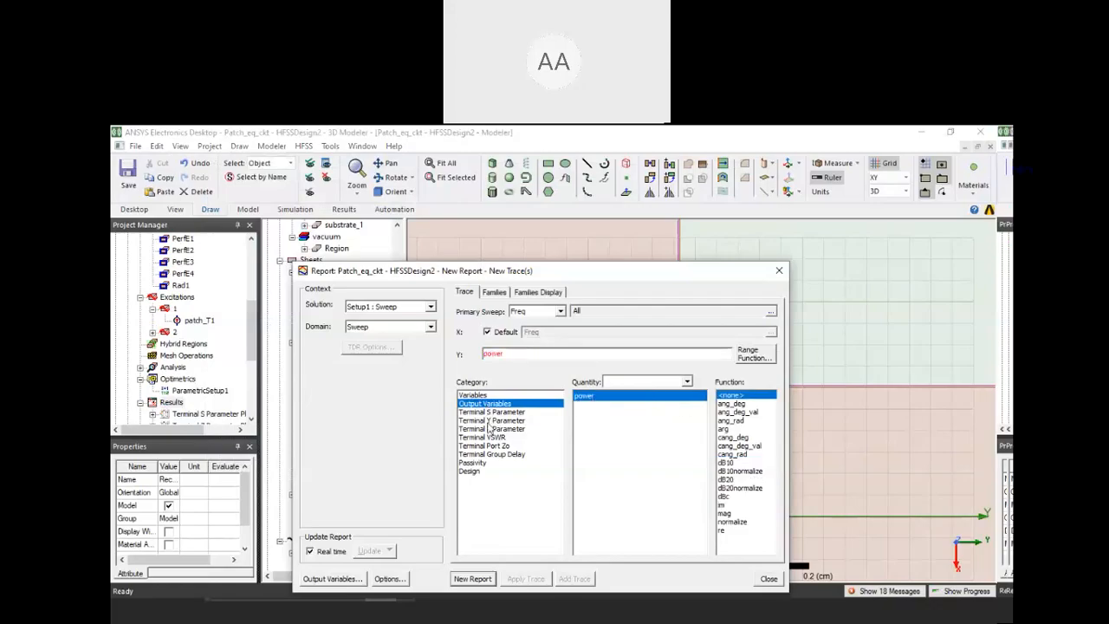
pyautogui.click(728, 464)
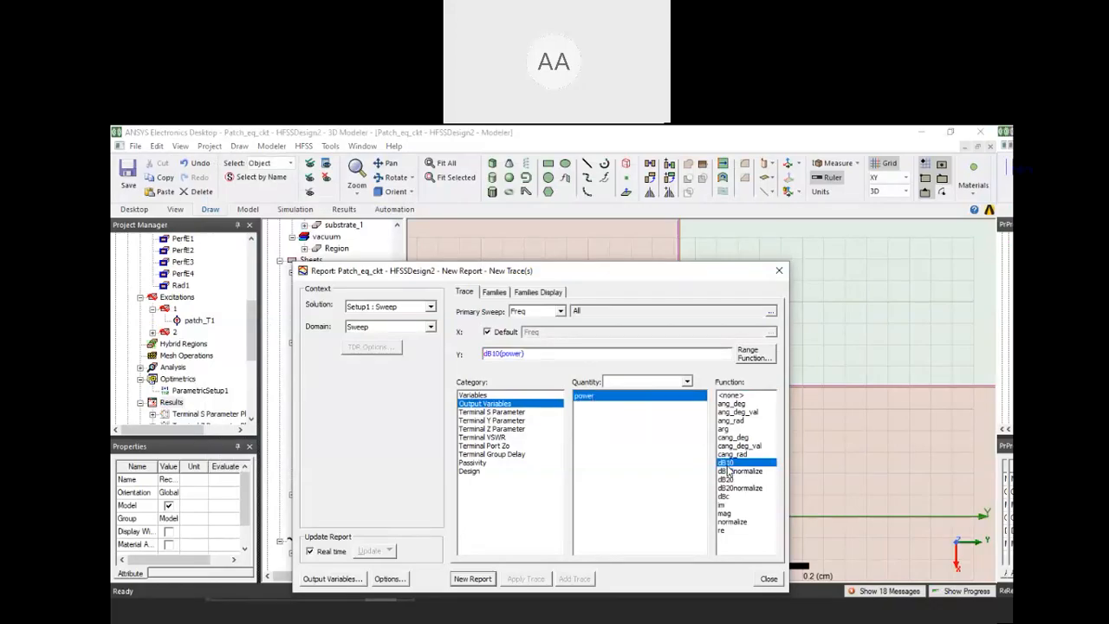
pyautogui.click(780, 272)
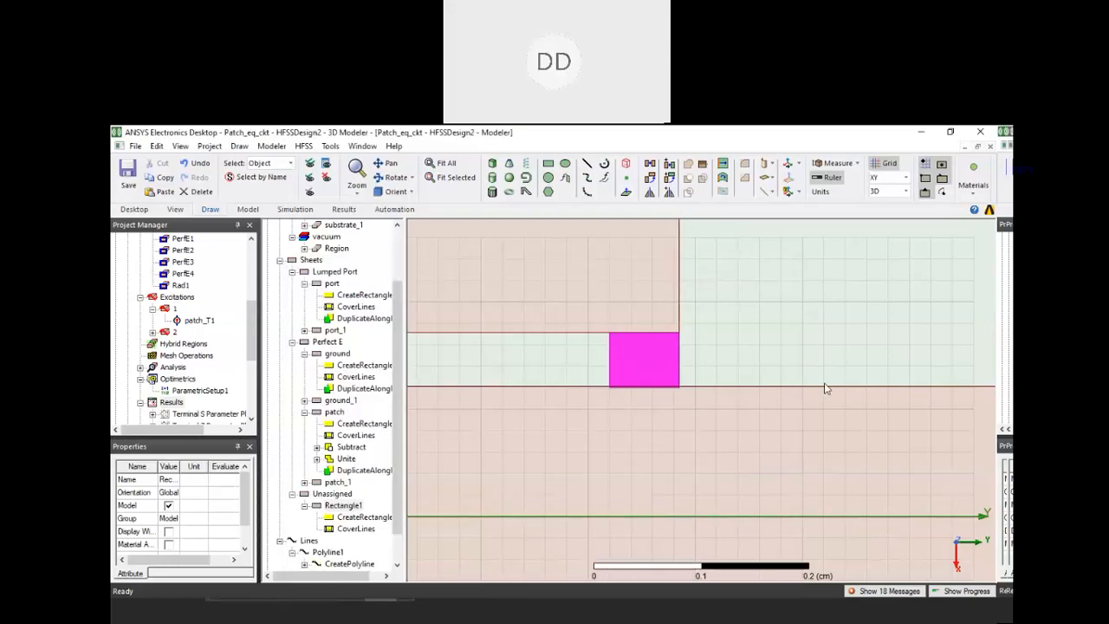